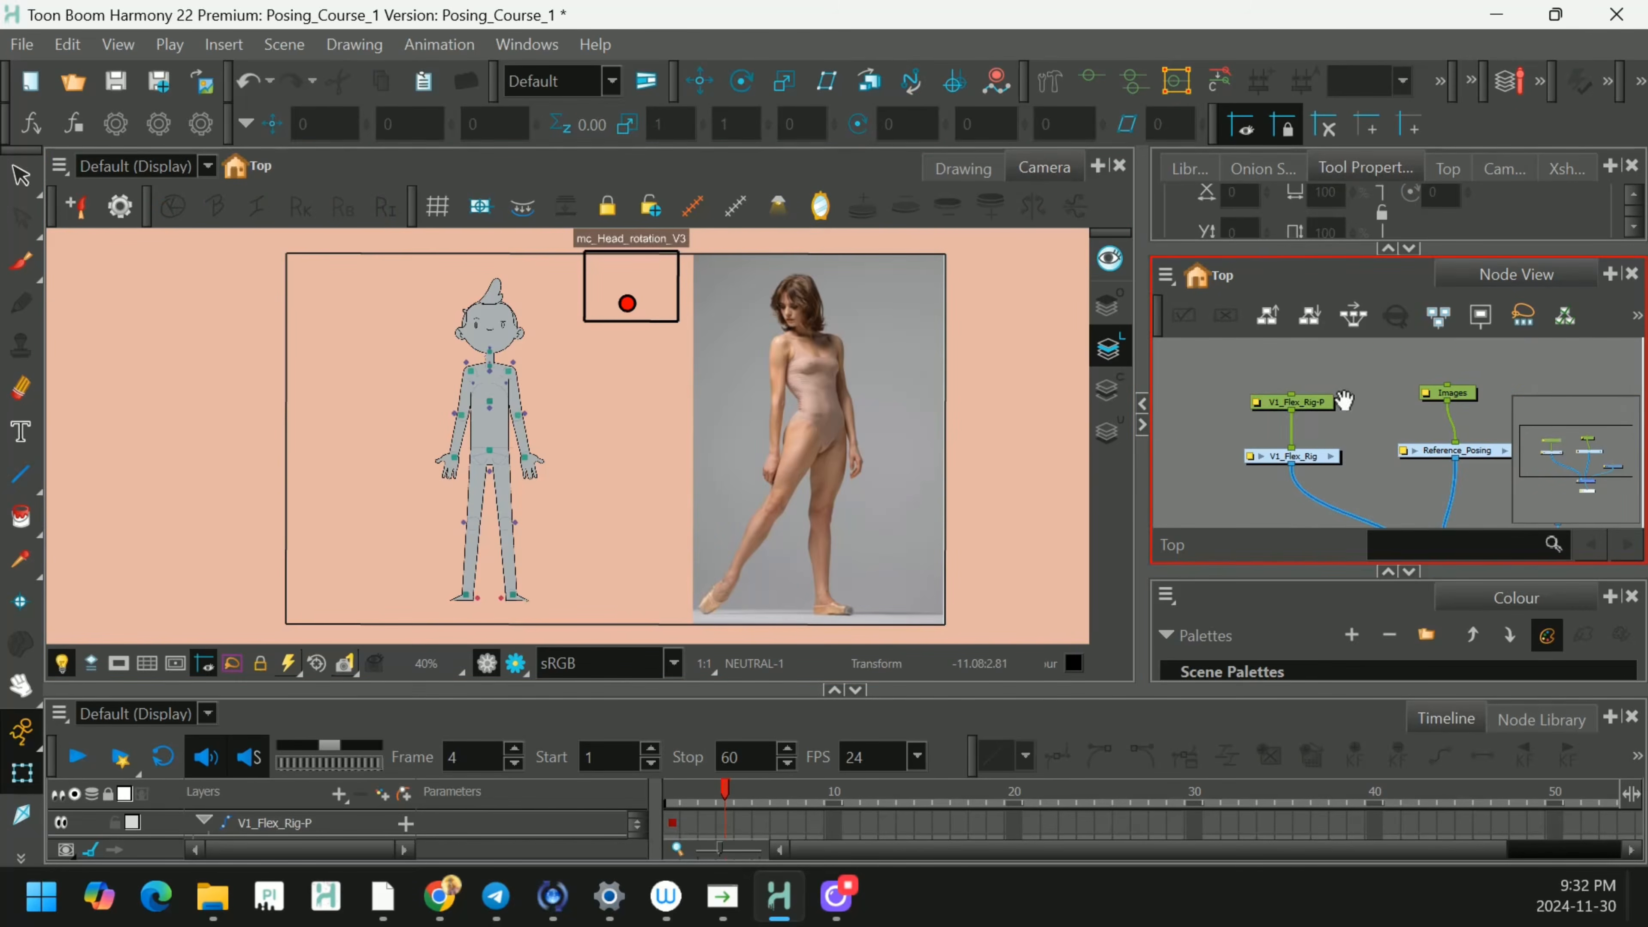
left_click(518, 429)
left_click_drag(497, 444, 830, 451)
key("ctrl+z")
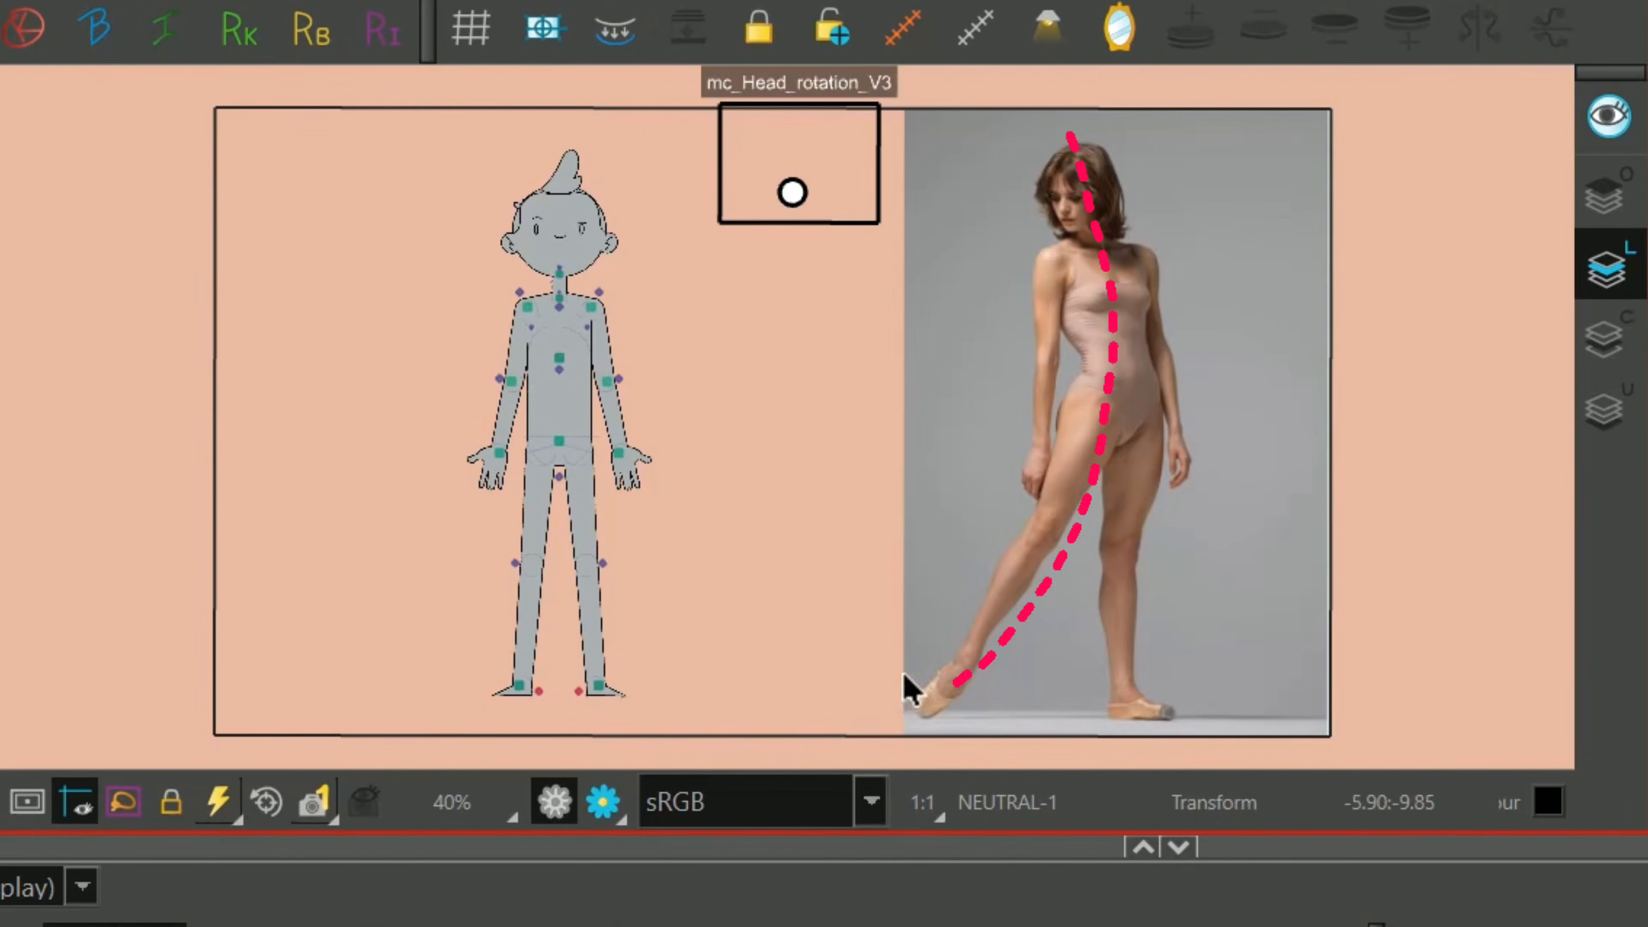
Turn the head up and to the left with mc_Head_rotation_V3 and shift the whole body over the supporting right-hand leg.
left_click_drag(793, 193, 746, 171)
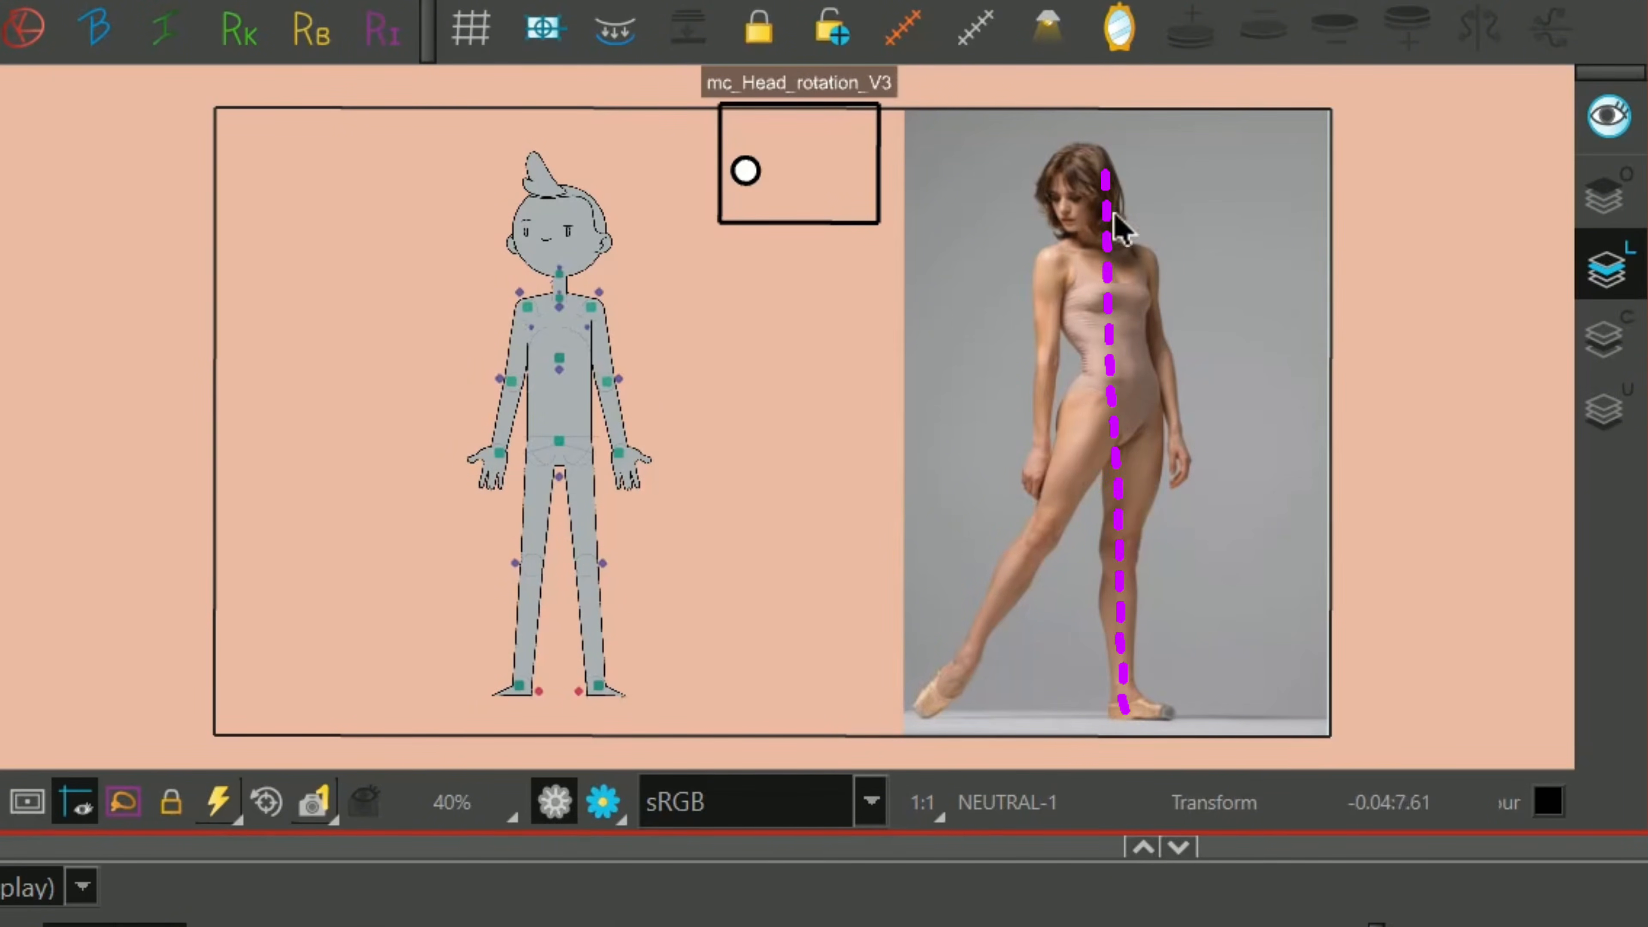
left_click(571, 419)
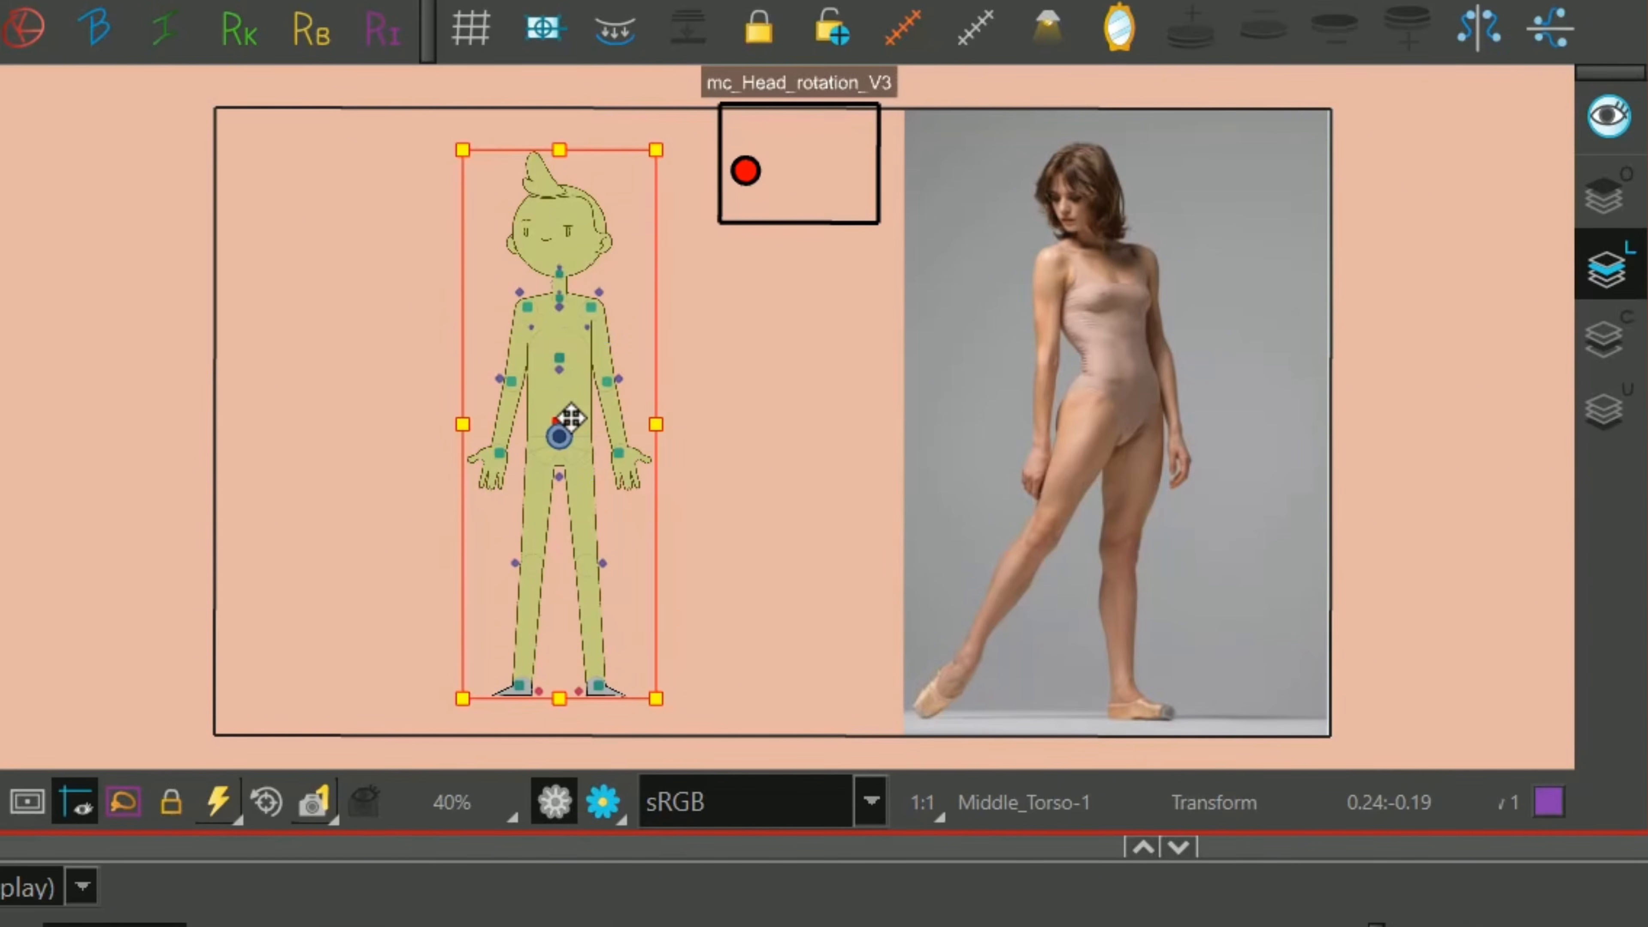
left_click_drag(571, 419, 615, 425)
left_click(688, 331)
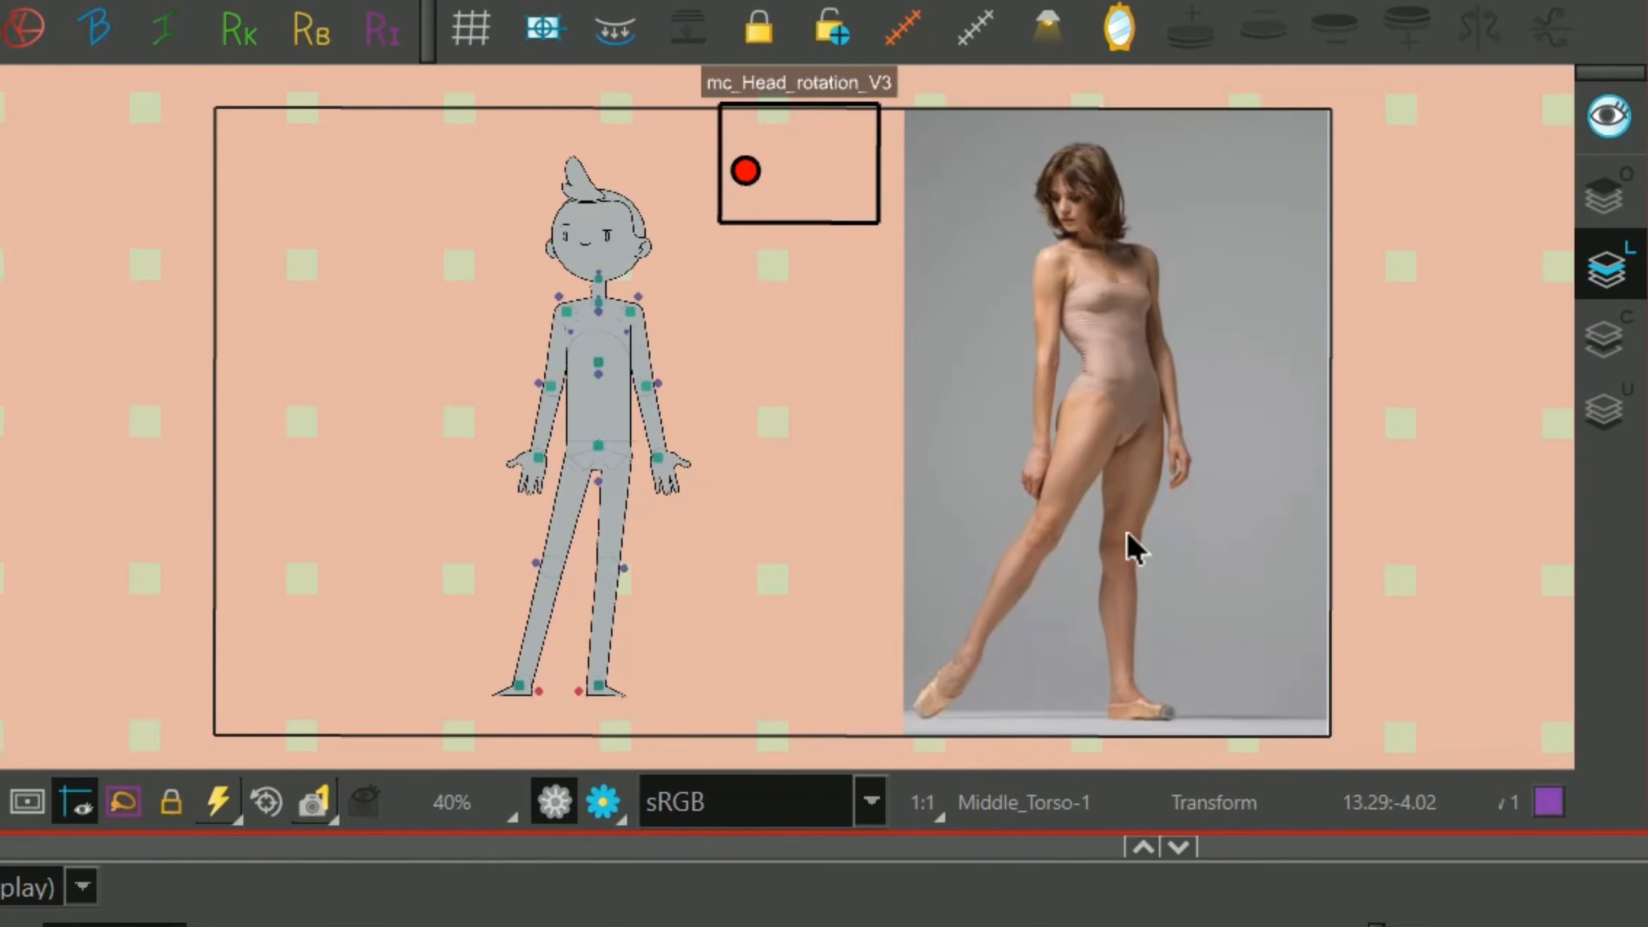
Extend the rig's left-hand leg outward to the side, matching the stretched leg in the dancer reference.
left_click(577, 504)
key("shift+Left")
key("shift+Left")
key("shift+Left")
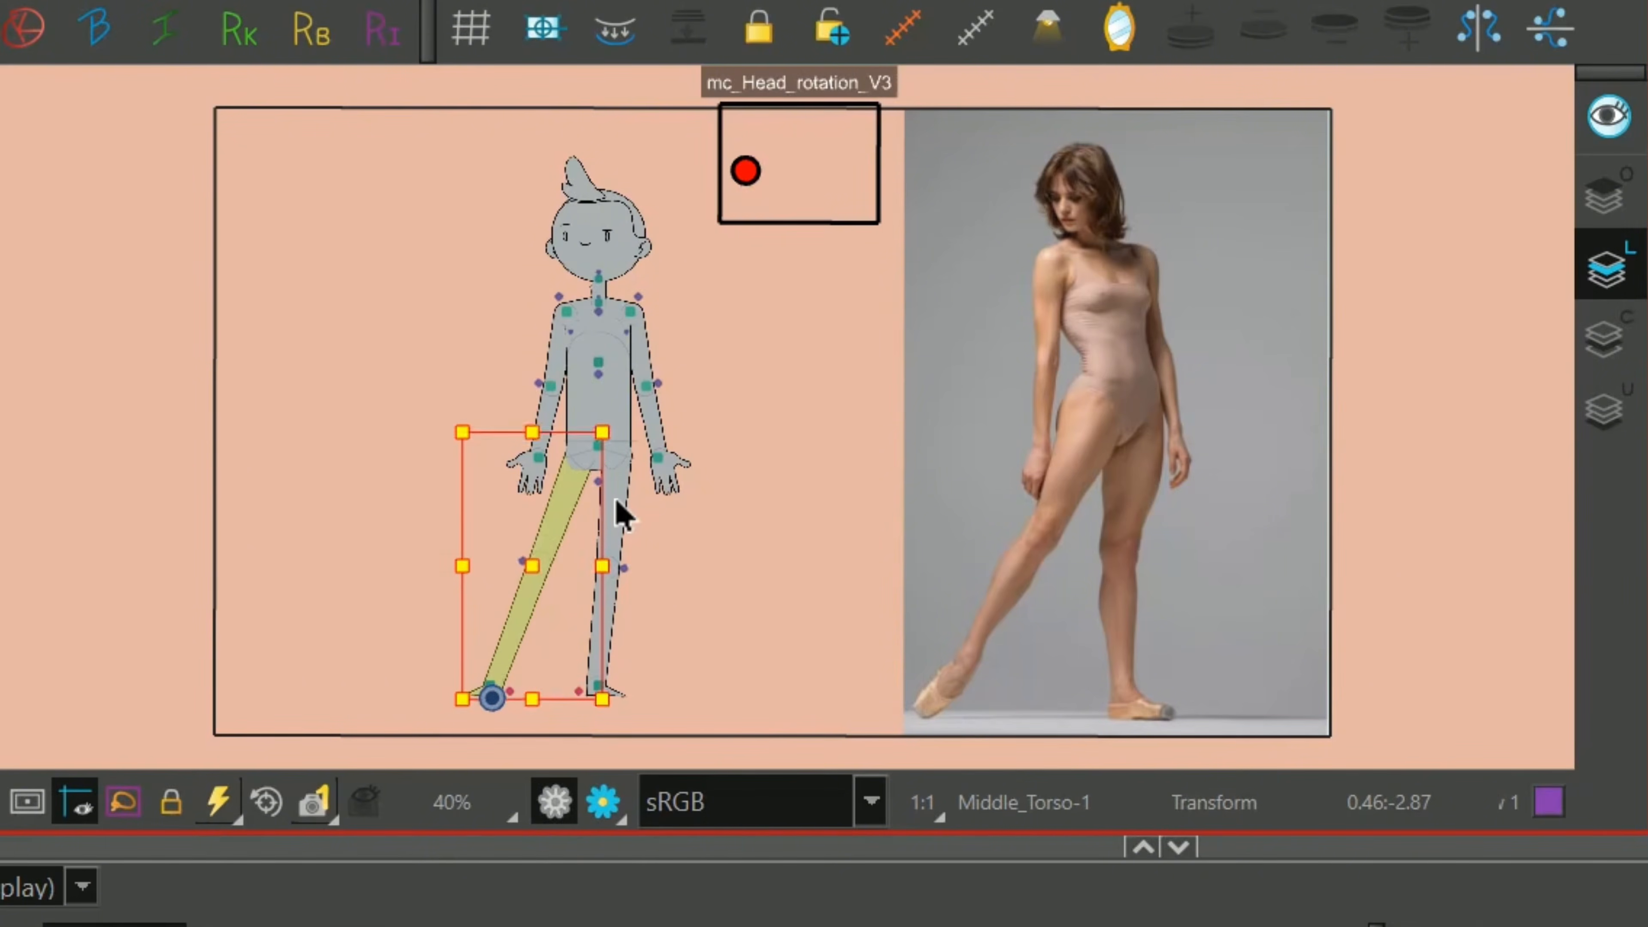
left_click(787, 522)
Rotate the foot of the extended leg so its toes point down toward the floor.
left_click(472, 690)
key("2")
left_click_drag(542, 614, 541, 512)
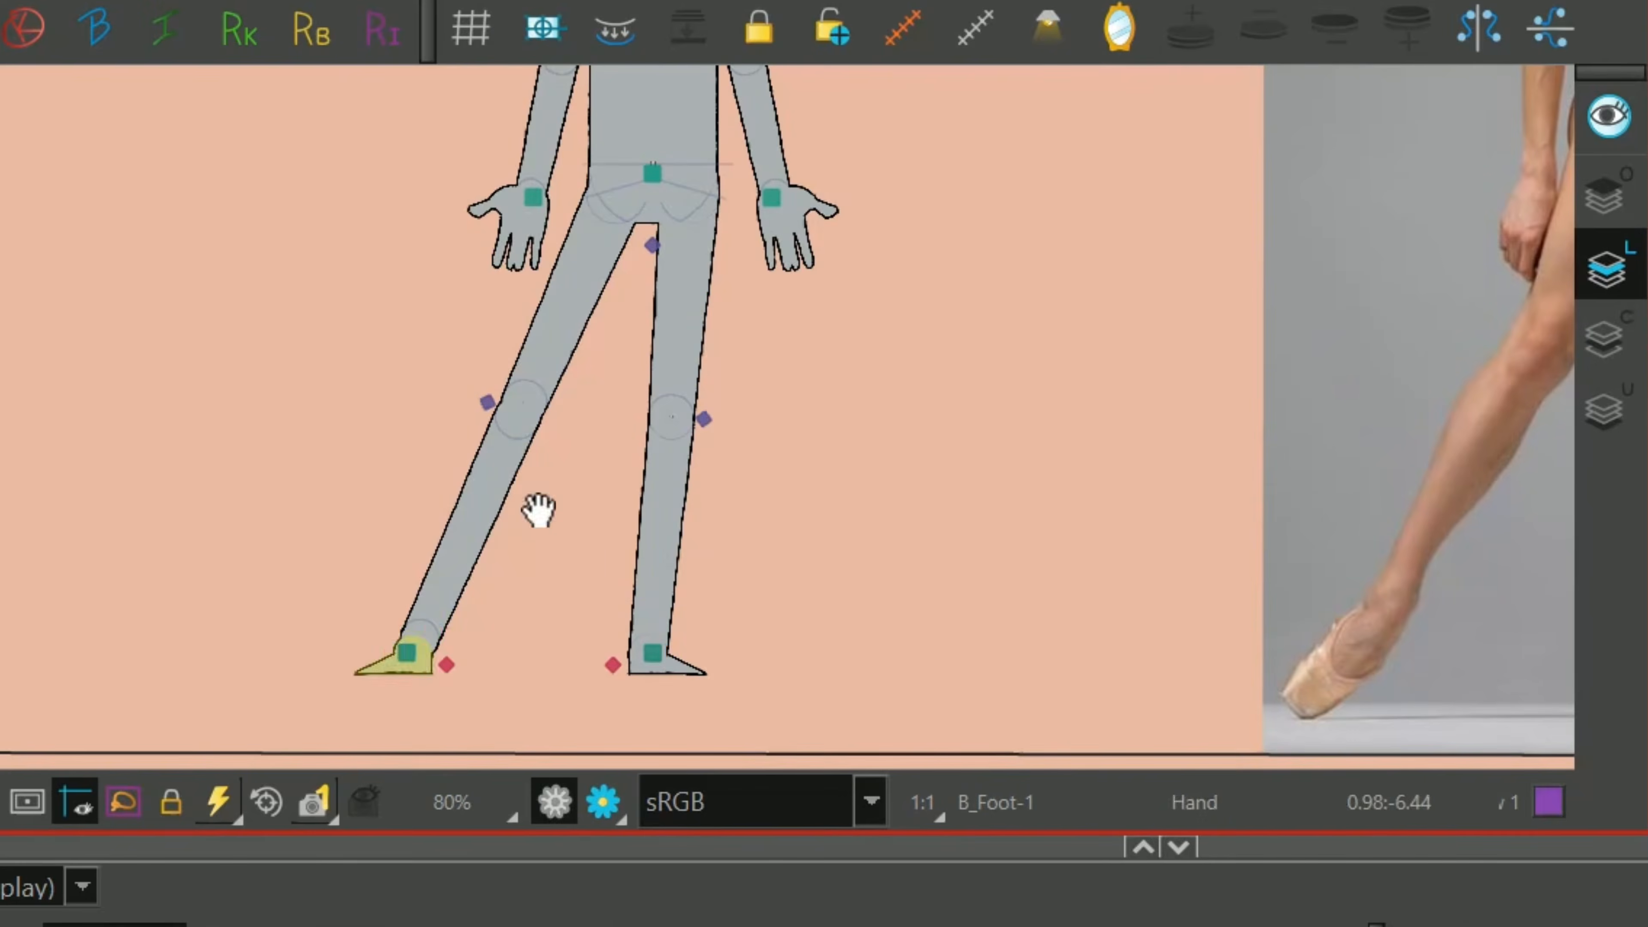
left_click_drag(336, 705, 401, 777)
Nudge the extended leg with its pointed foot farther outward and slightly up so the leg stretches like the reference.
key("b")
key("shift+Left")
key("shift+Left")
key("shift+Left")
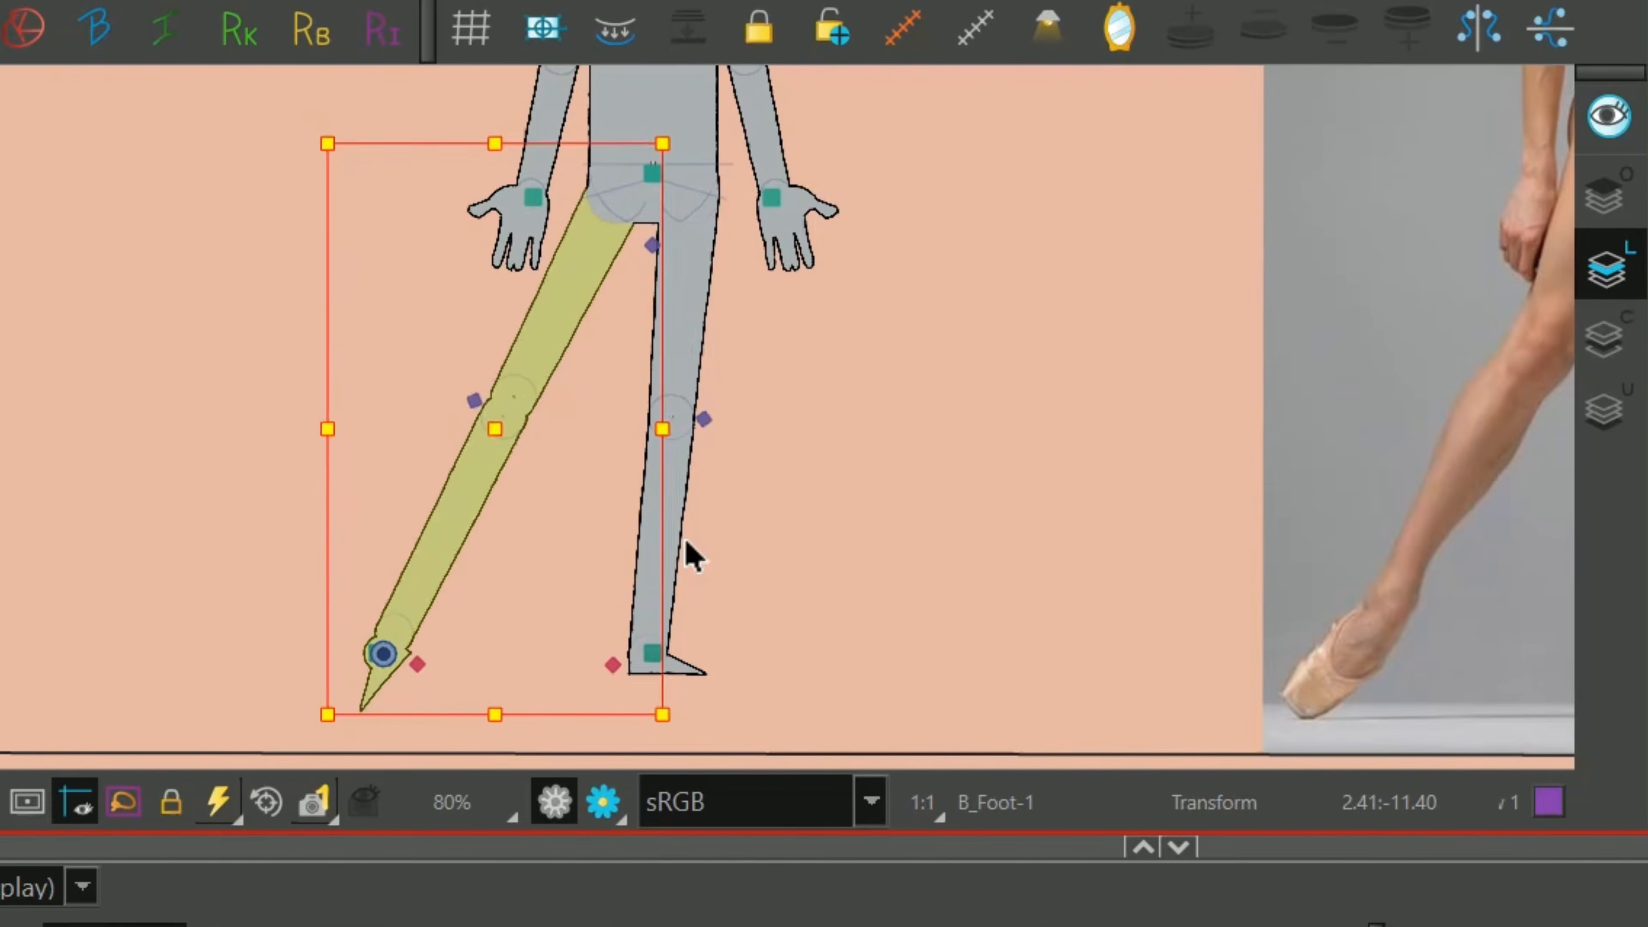
key("shift+Up")
key("shift+Up")
left_click_drag(709, 320, 698, 336)
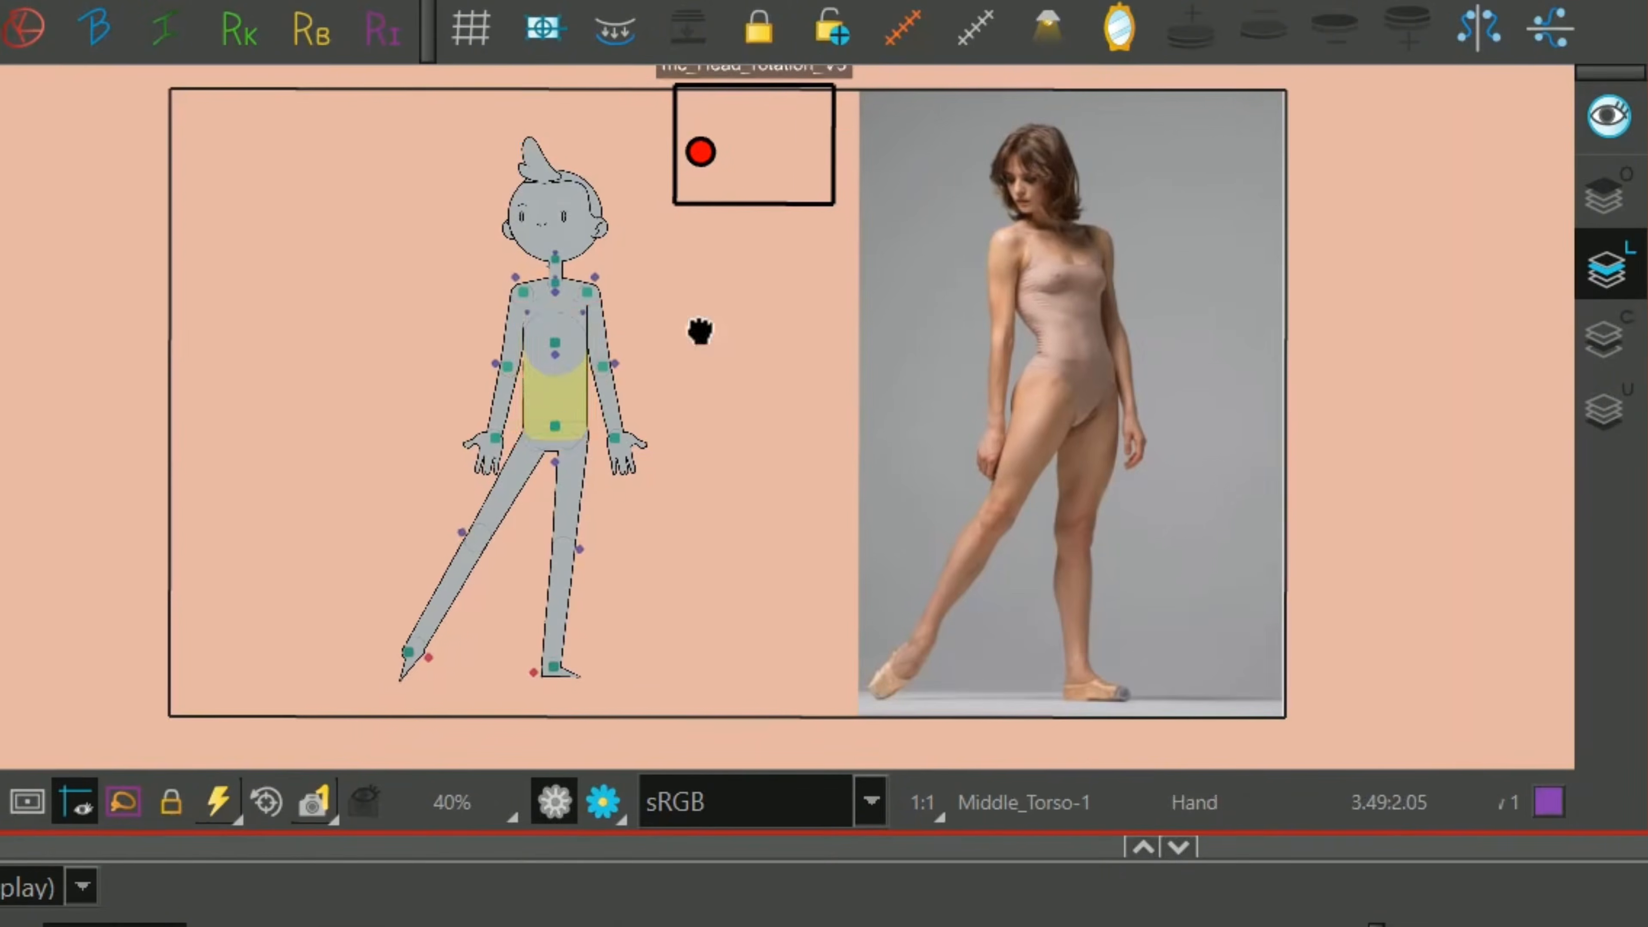
left_click(625, 284)
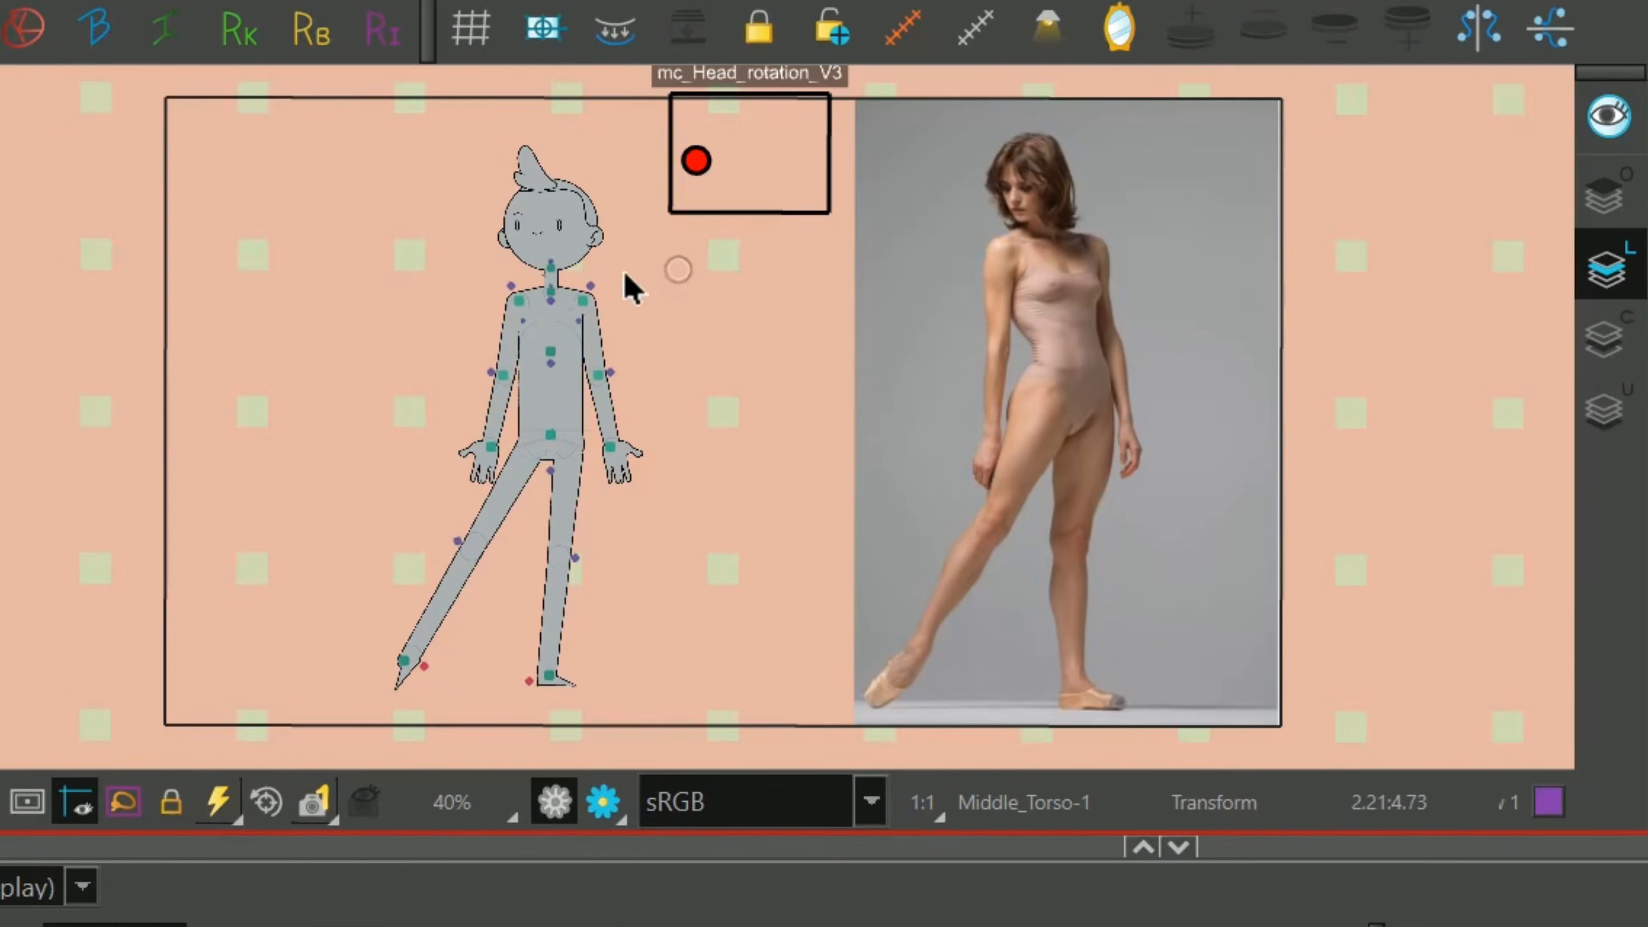
Lean the chest to the left over the hips and rotate the arms and the right-hand forearm to hang like the reference.
left_click(552, 358)
left_click_drag(674, 128, 623, 98)
left_click_drag(567, 533, 557, 537)
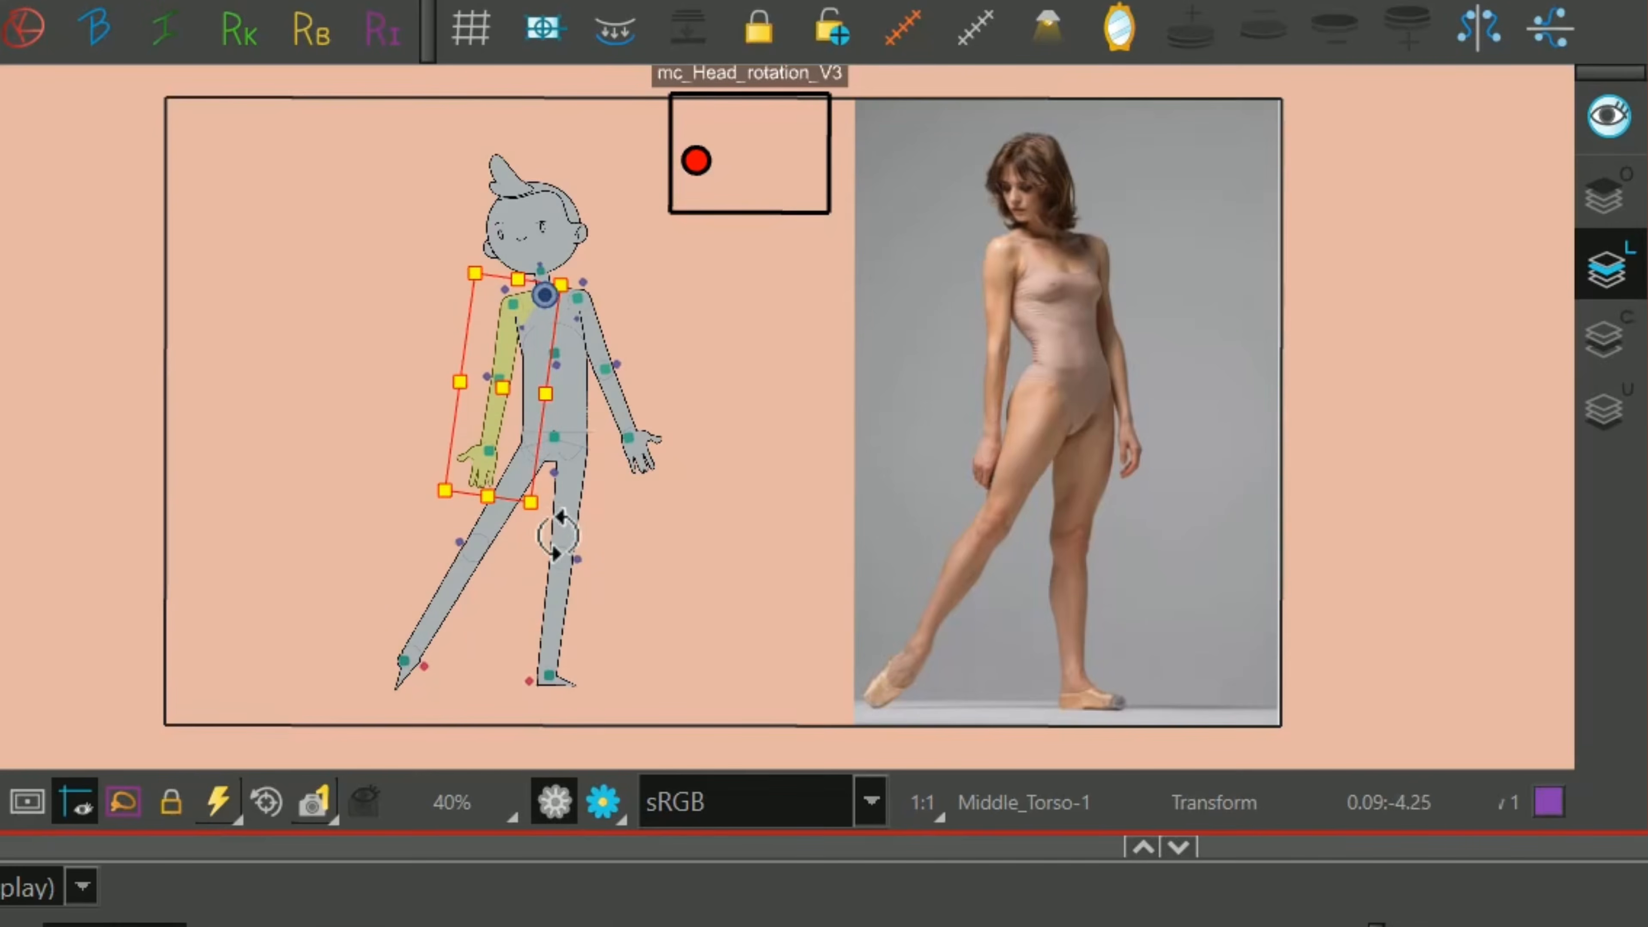
left_click(616, 380)
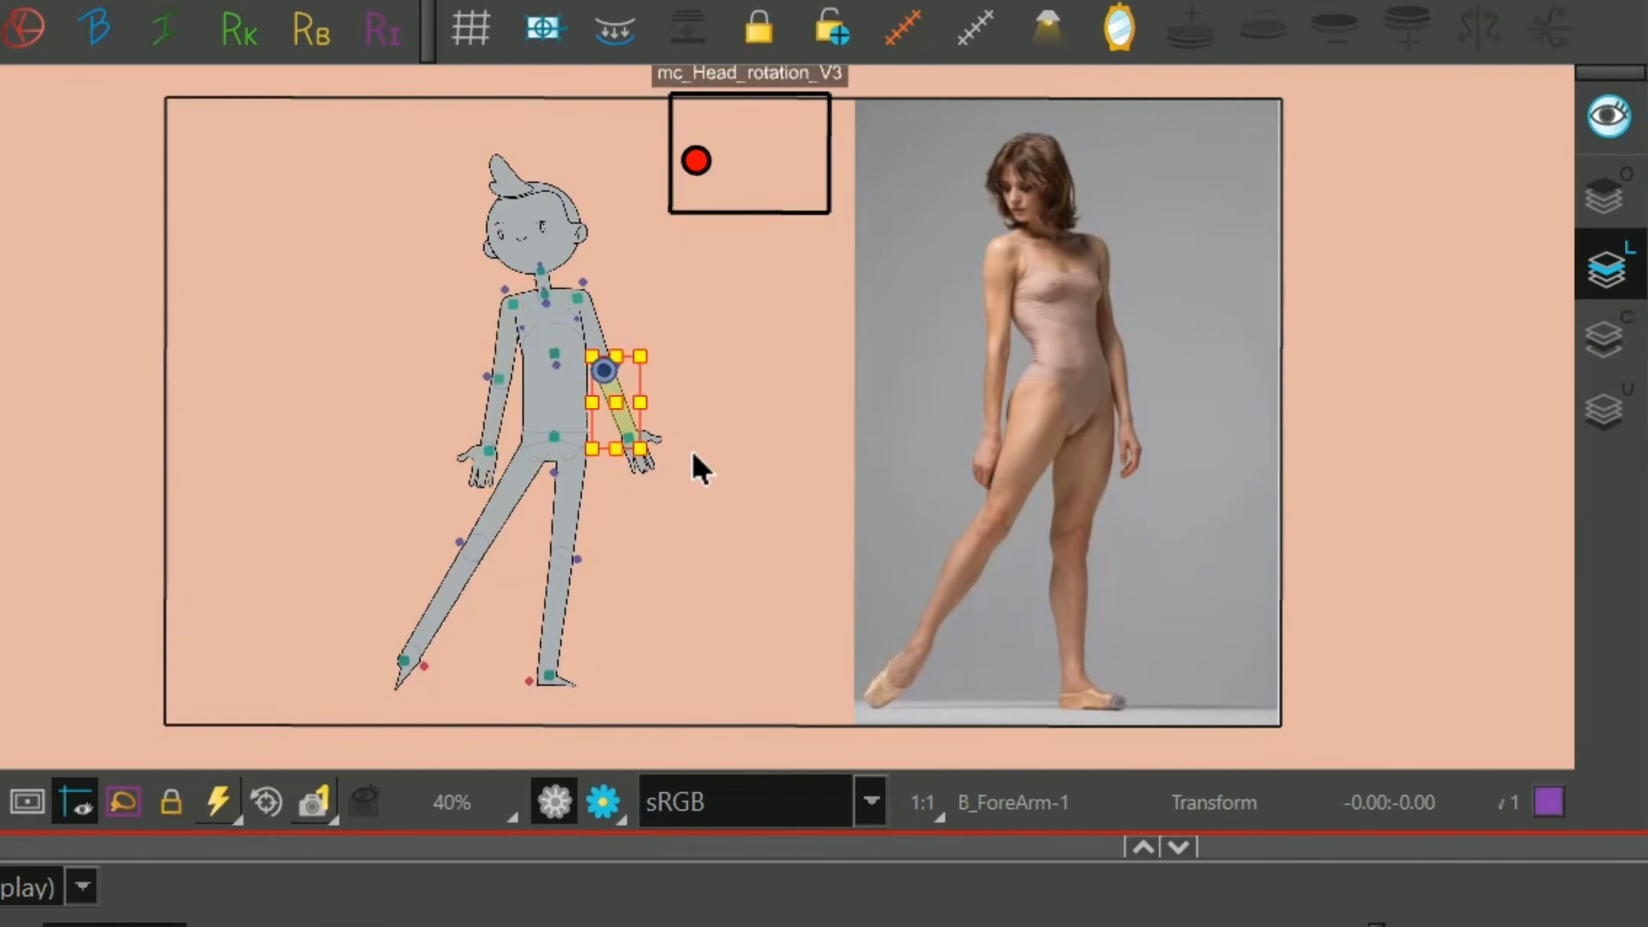
left_click_drag(702, 476, 678, 498)
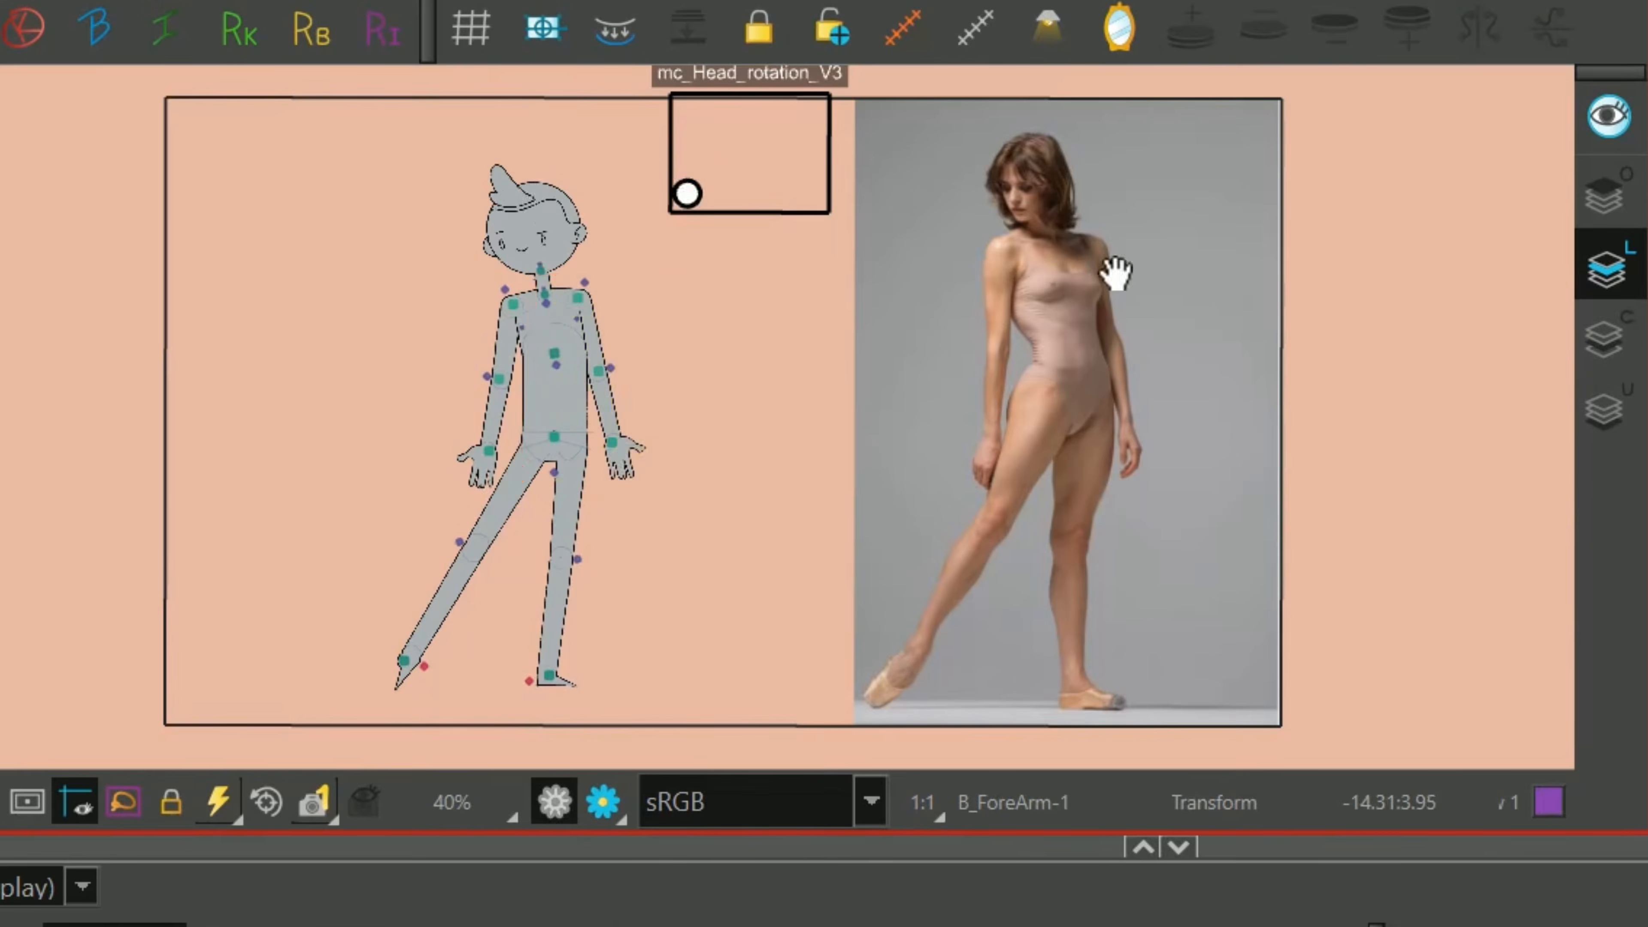
Compare the shoulder line in the dancer photo and rotate the rig's upper torso to match its tilt.
scroll(1114, 272, "up", 4)
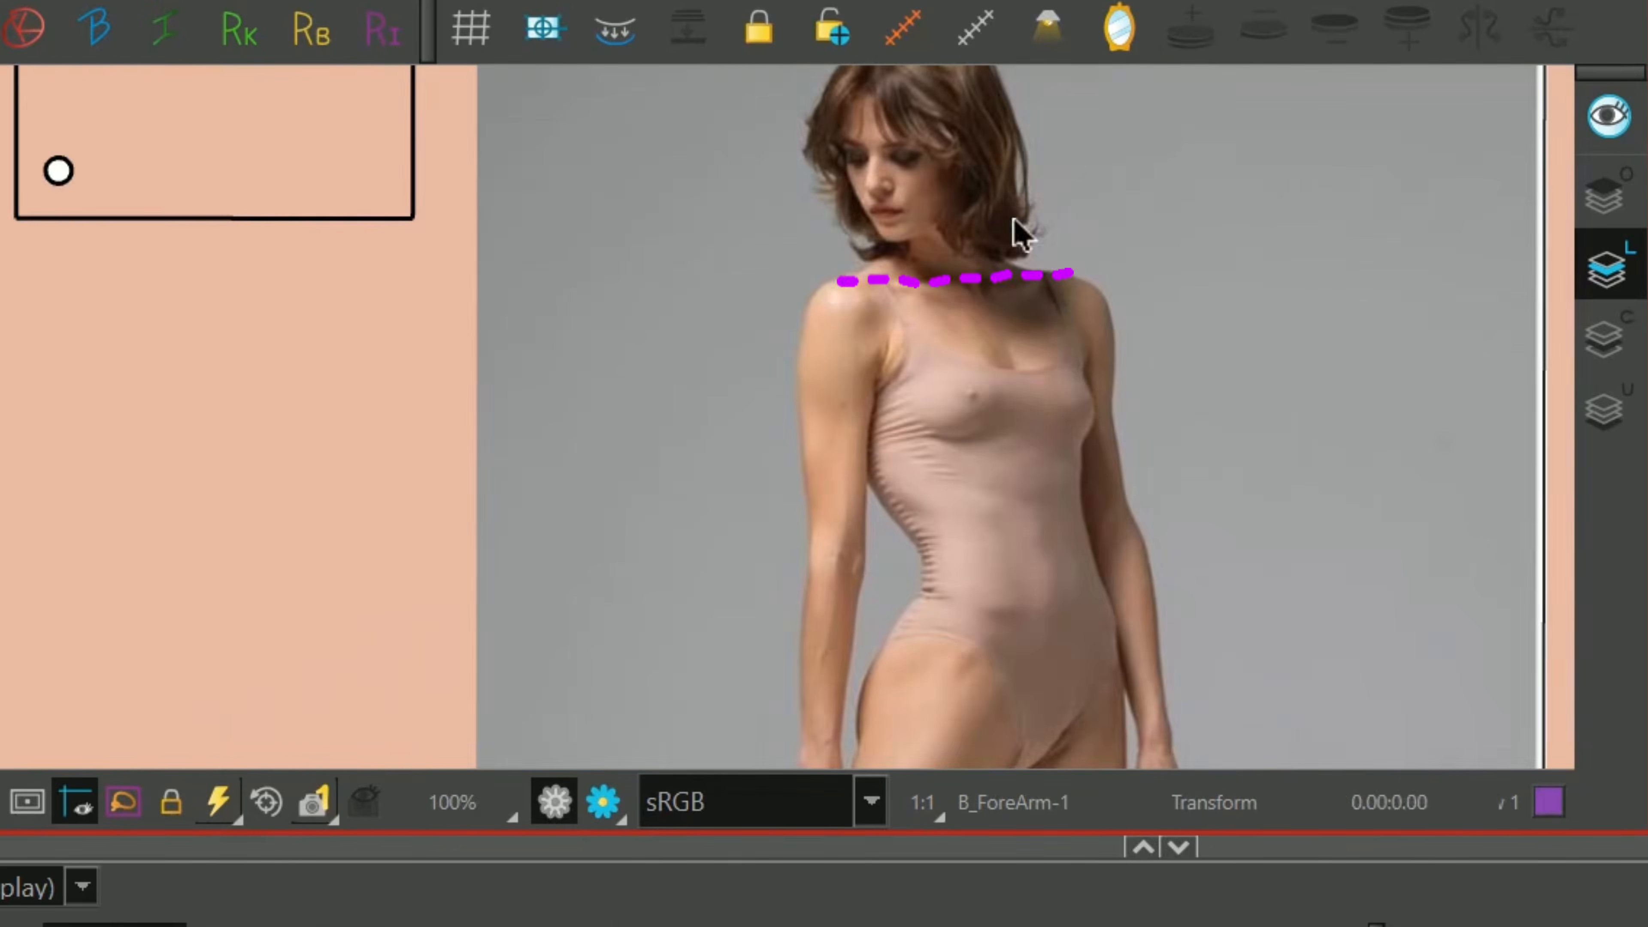
scroll(587, 420, "down", 1)
left_click_drag(172, 472, 621, 412)
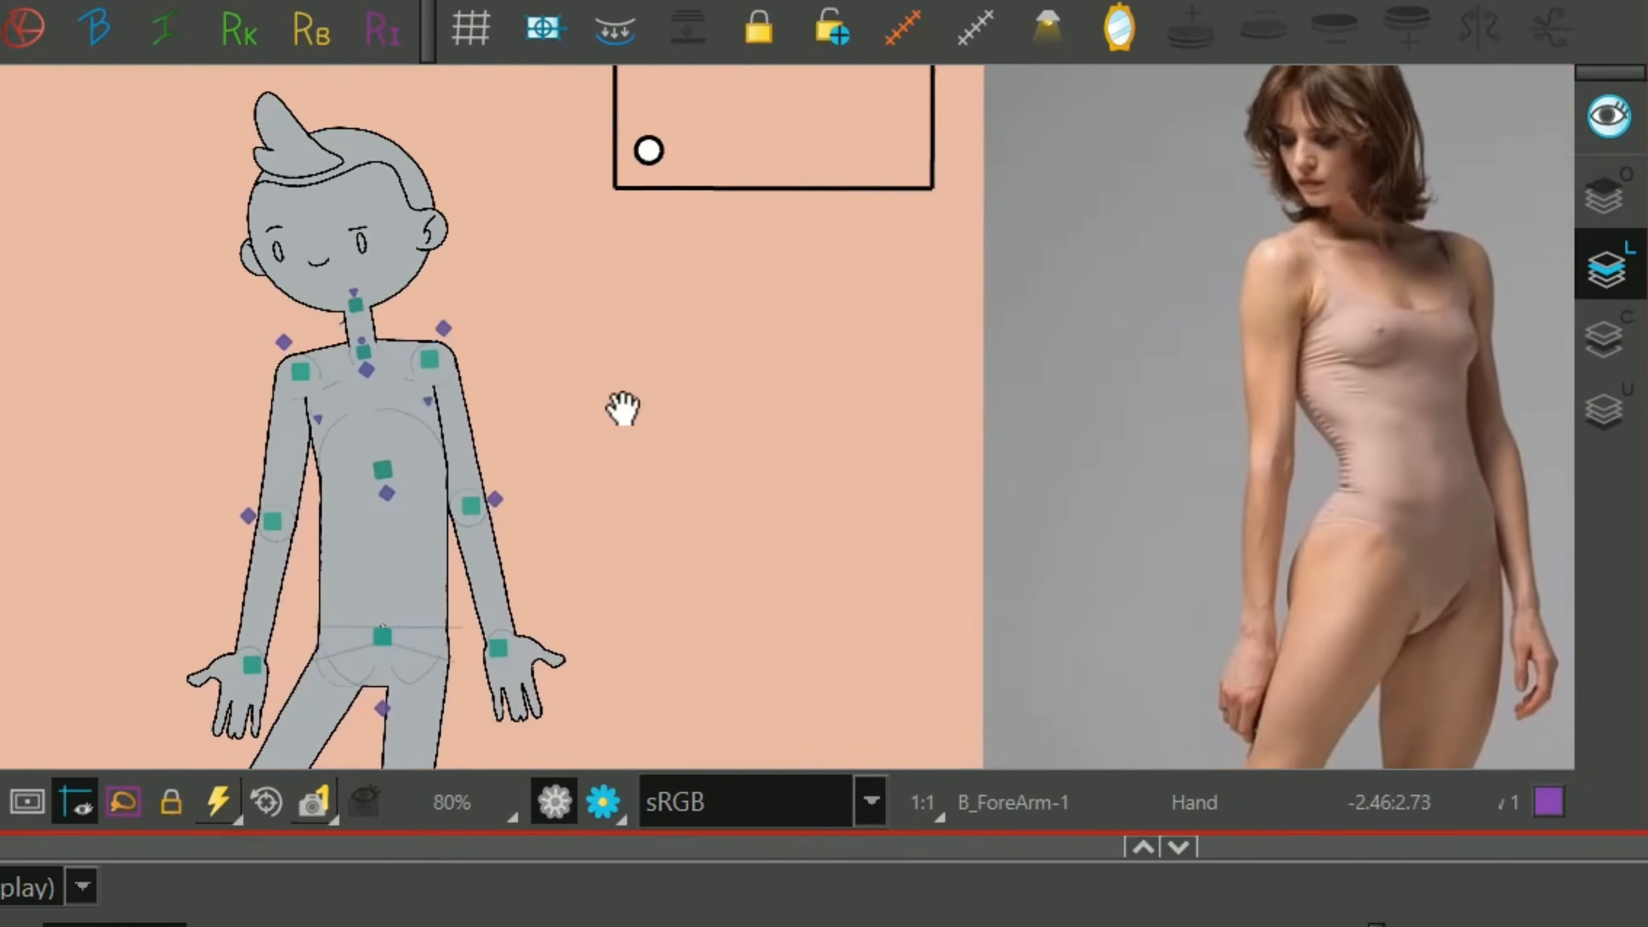
scroll(523, 227, "up", 1)
left_click(422, 351)
key("b")
left_click_drag(640, 254, 644, 265)
key("1")
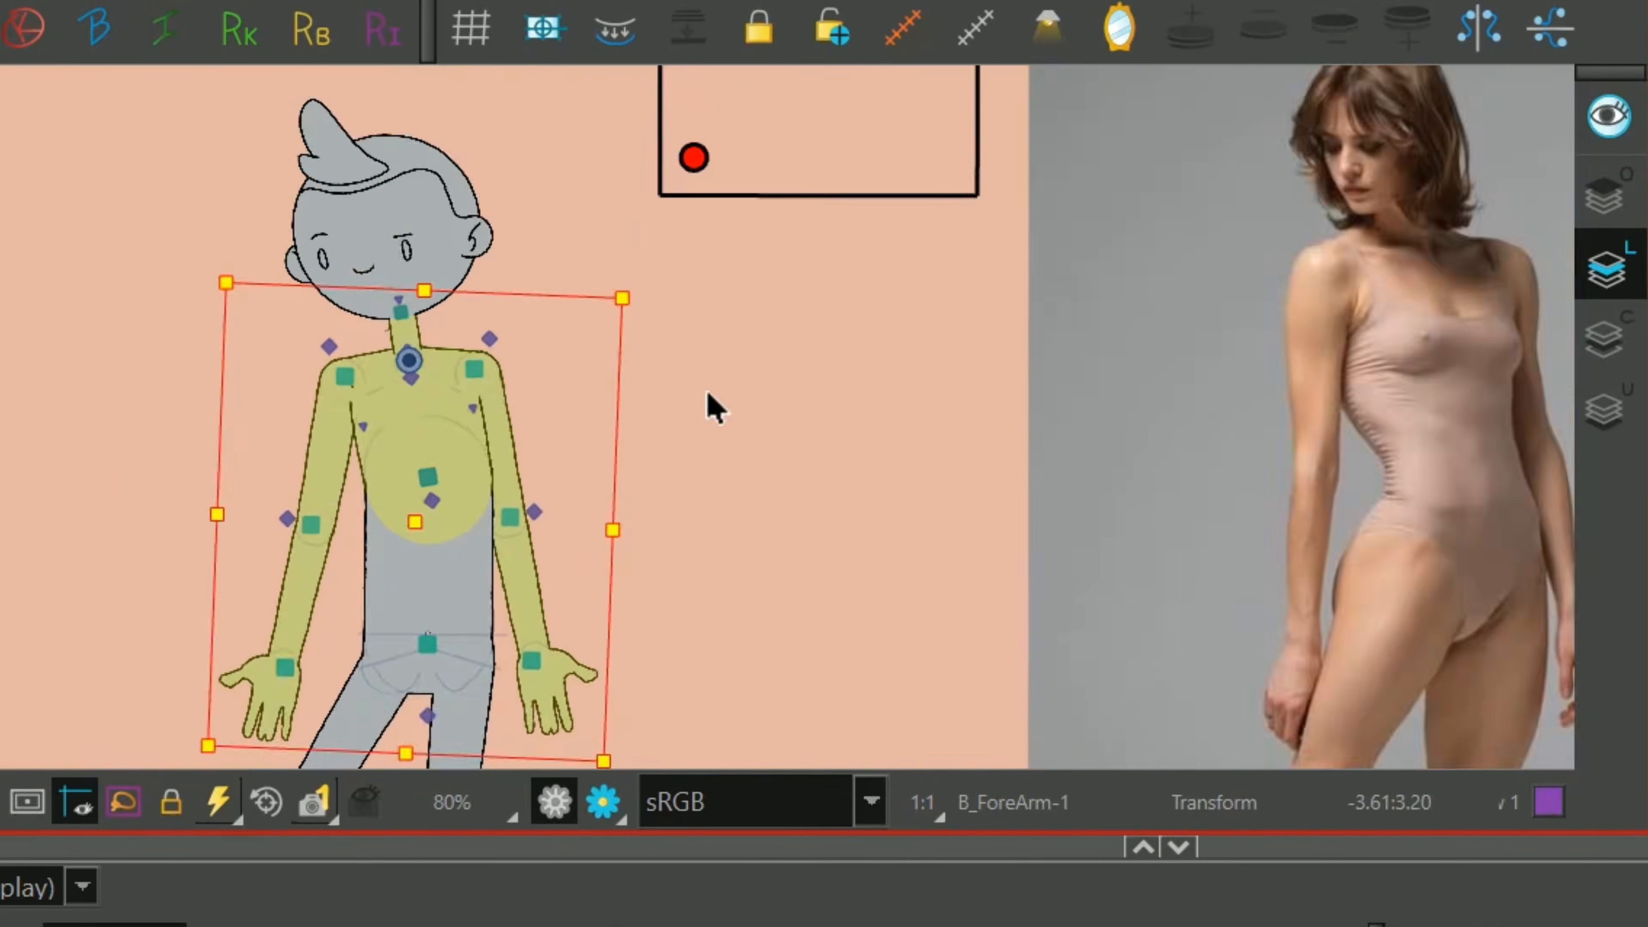
Rotate the arms from the shoulders so they hang closer to the body.
left_click_drag(584, 558, 606, 389)
key("1")
left_click_drag(485, 568, 641, 545)
left_click(460, 342)
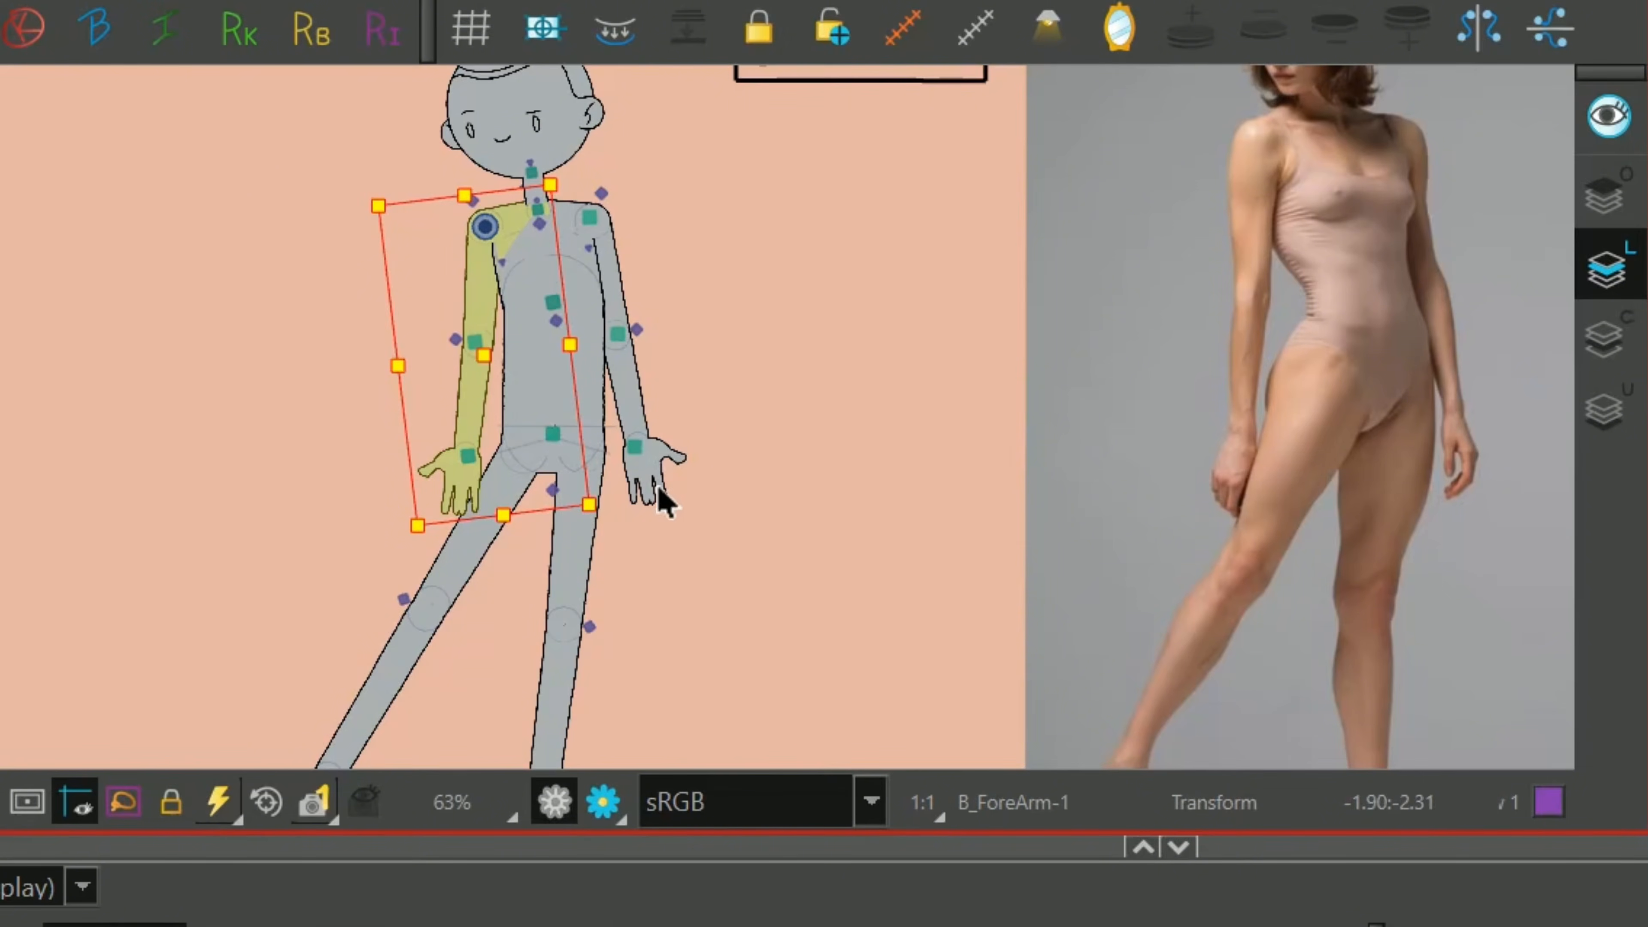
Swap the drawings of both hands for the relaxed hanging hand with curled fingers.
left_click(686, 458)
key("bracketright")
key("bracketright")
key("bracketright")
key("bracketright")
key("bracketright")
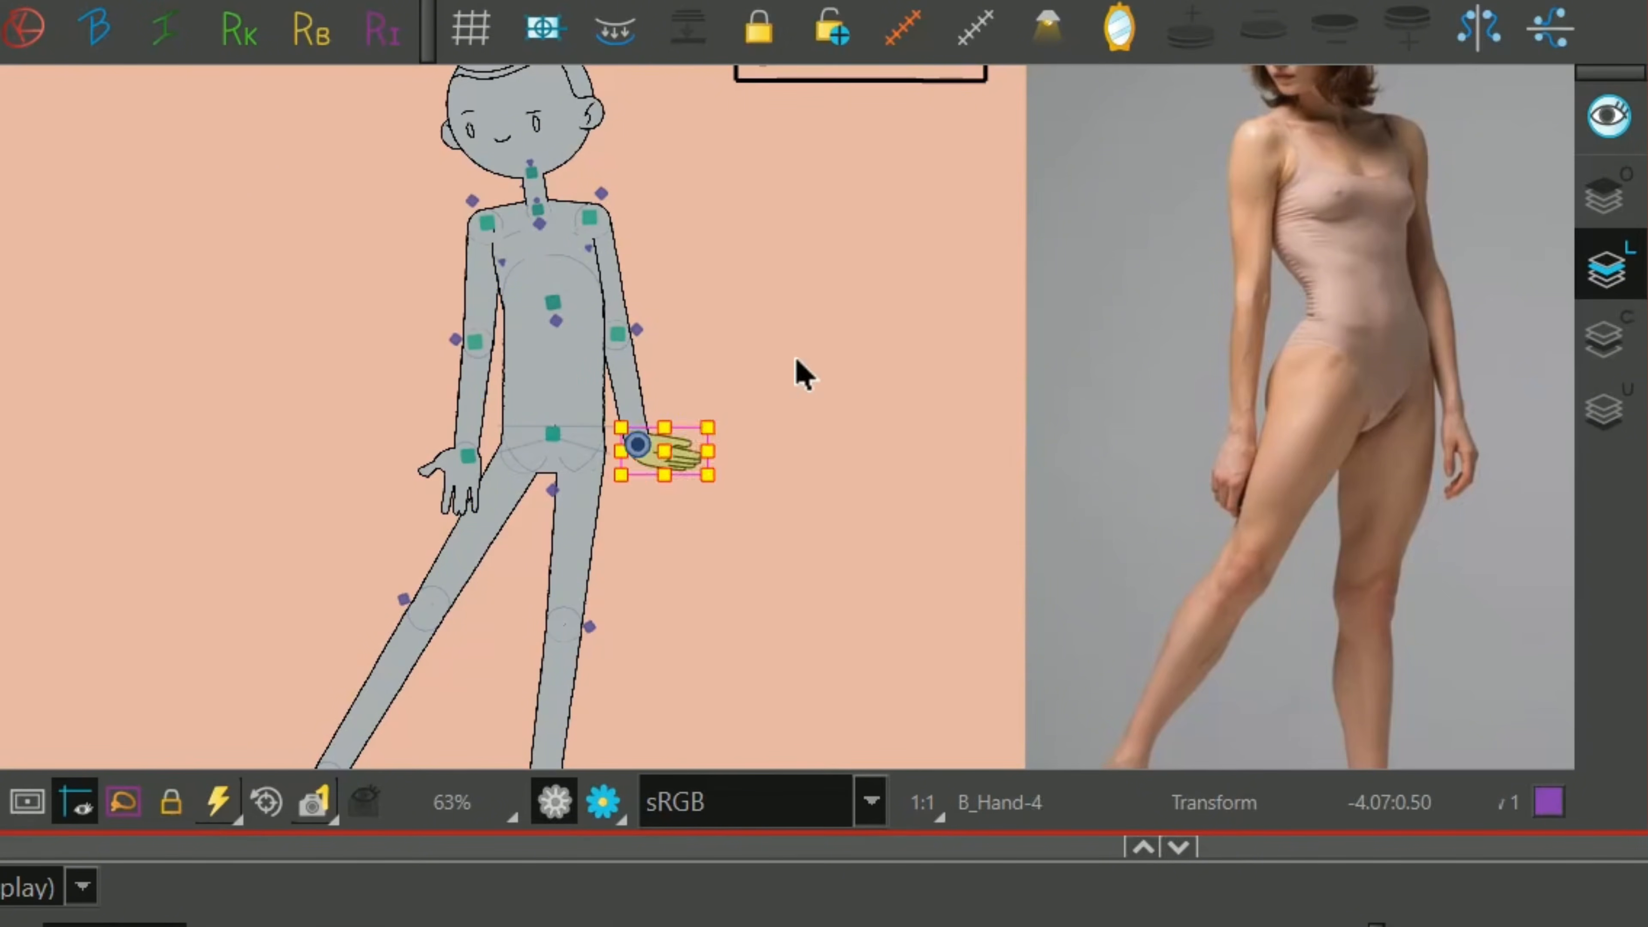
left_click(454, 490)
key("bracketright")
key("bracketright")
key("bracketright")
key("bracketright")
key("bracketright")
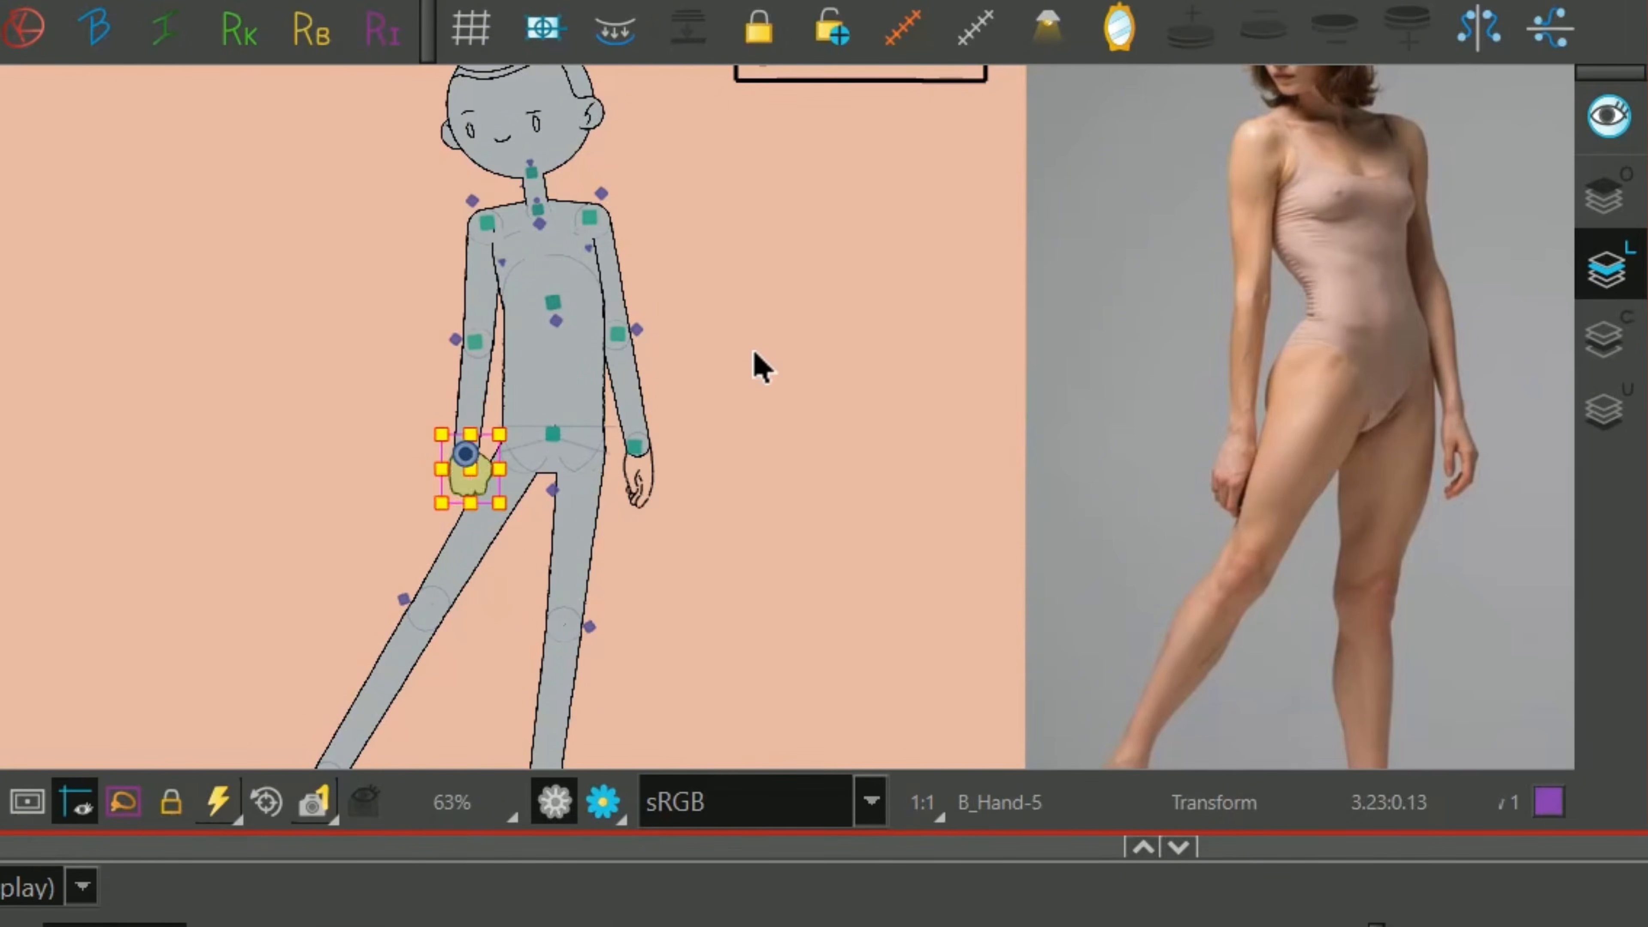
left_click(1085, 444)
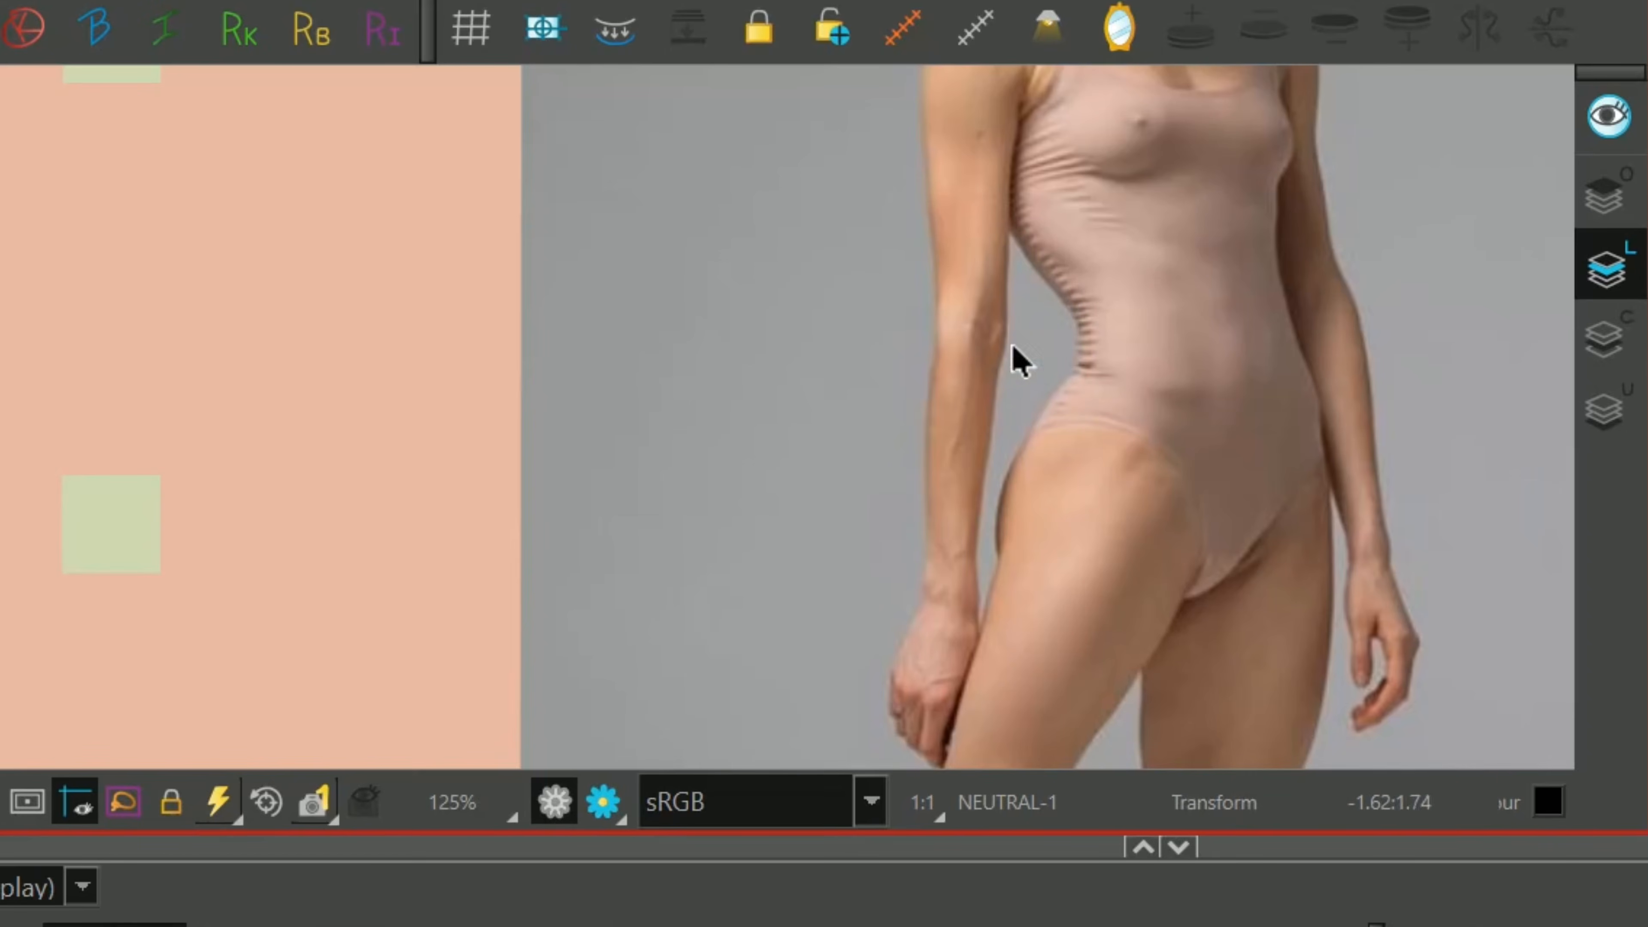
Select the middle torso and pull the left side of its deformer inward to form the waist.
scroll(1017, 365, "down", 3)
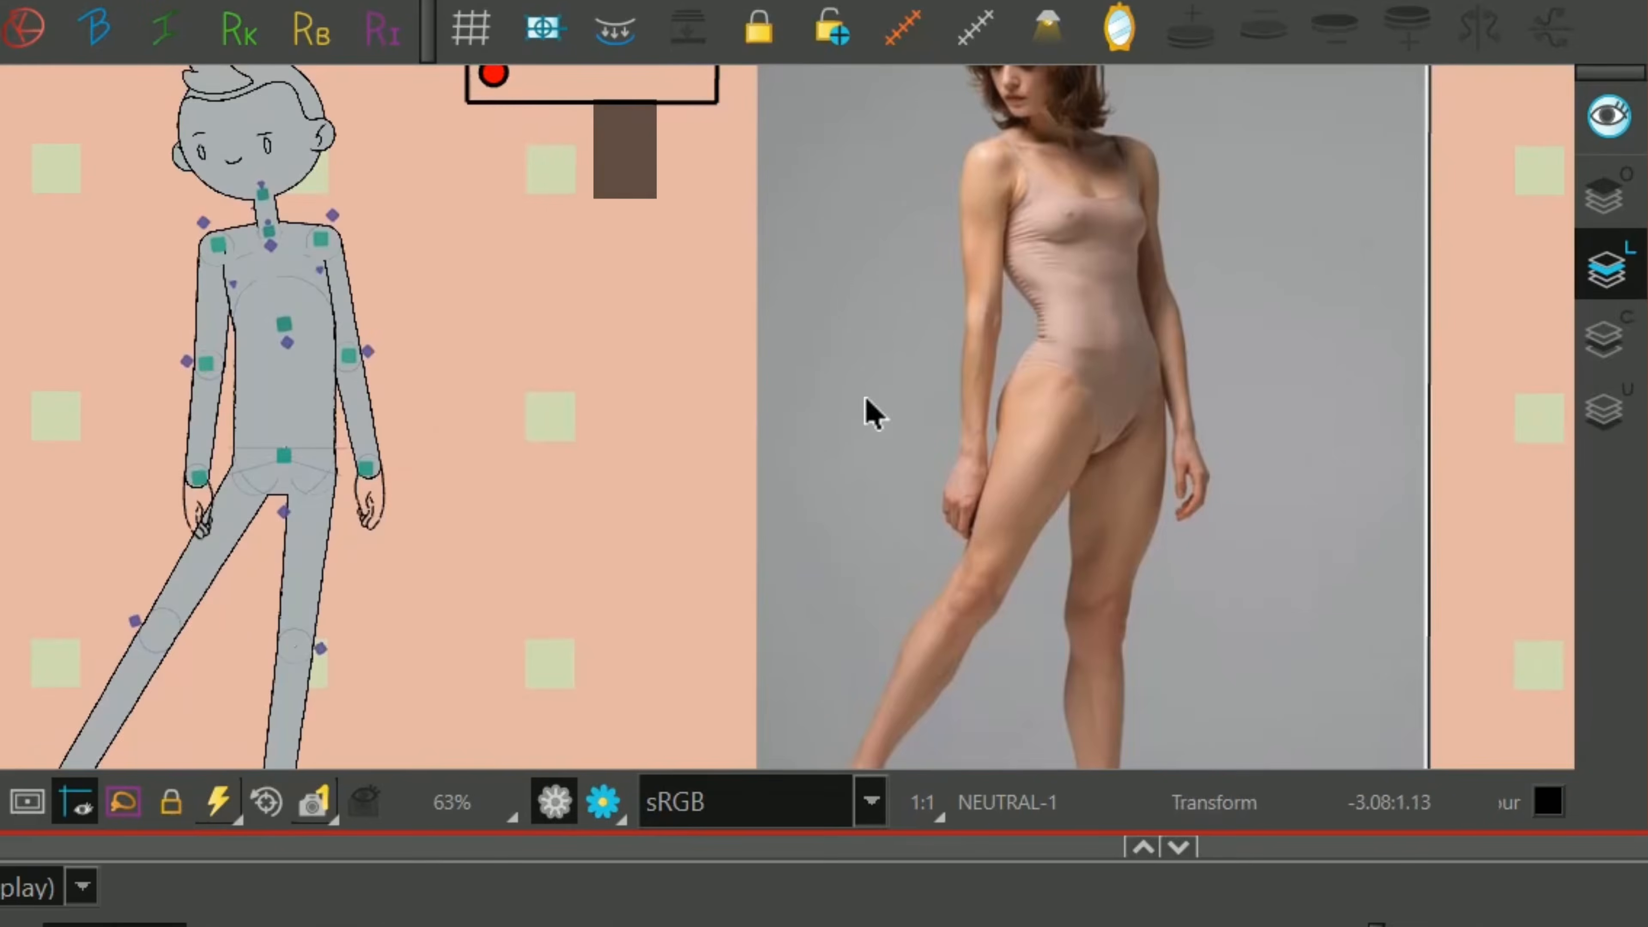
left_click_drag(300, 433, 516, 434)
scroll(485, 388, "up", 5)
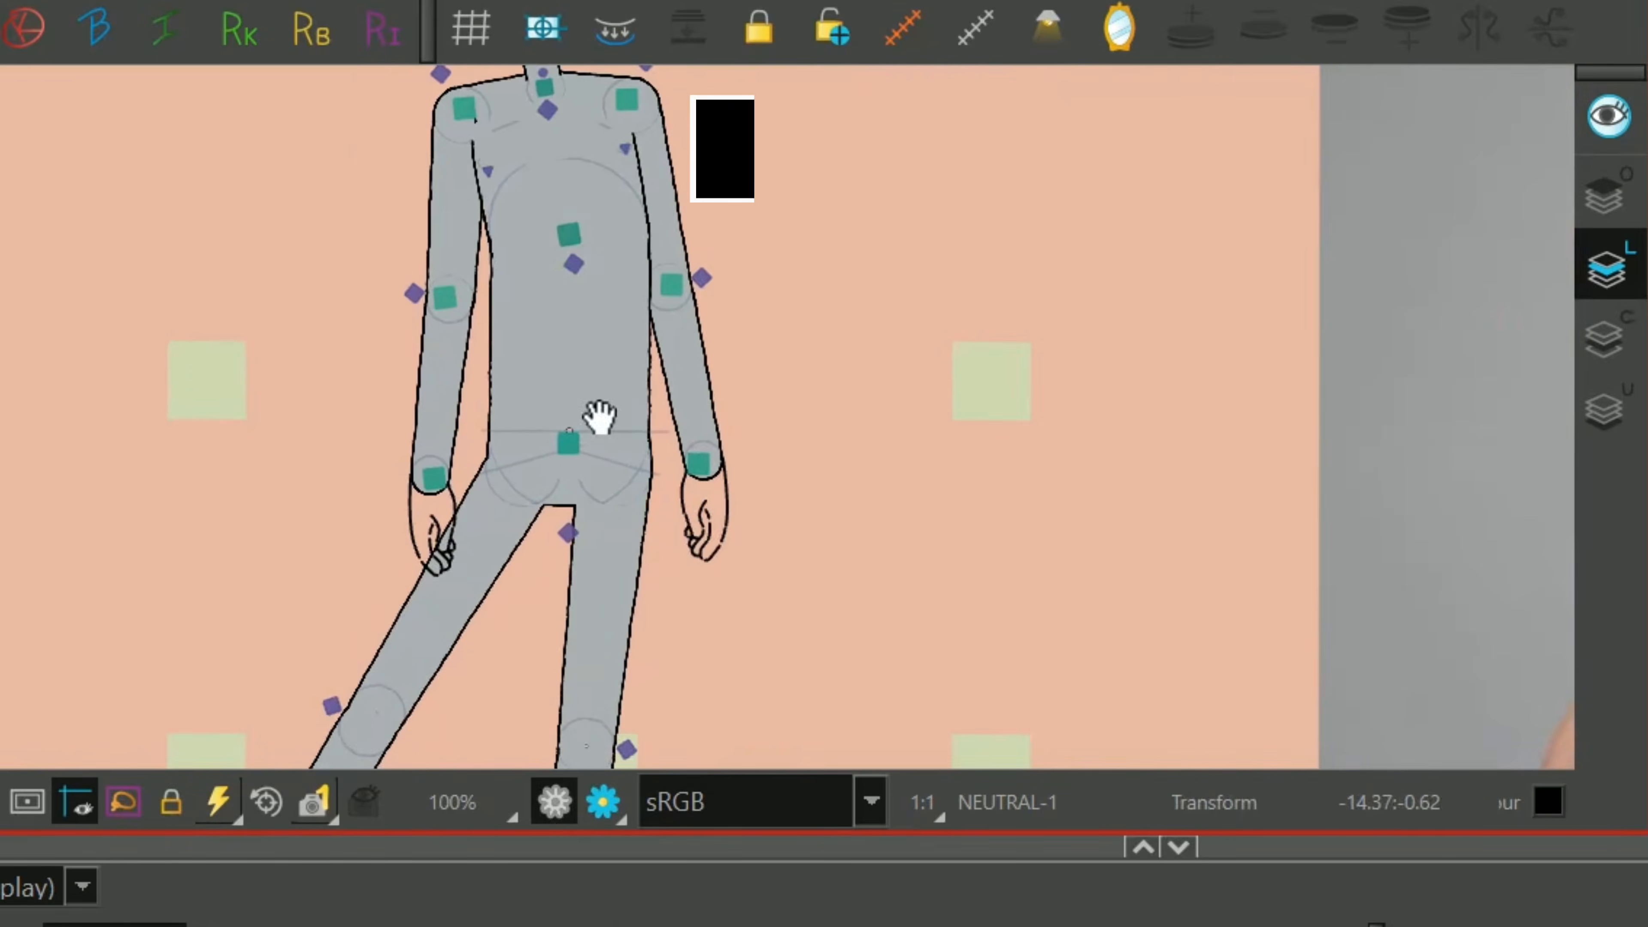
left_click(442, 190)
left_click(427, 405)
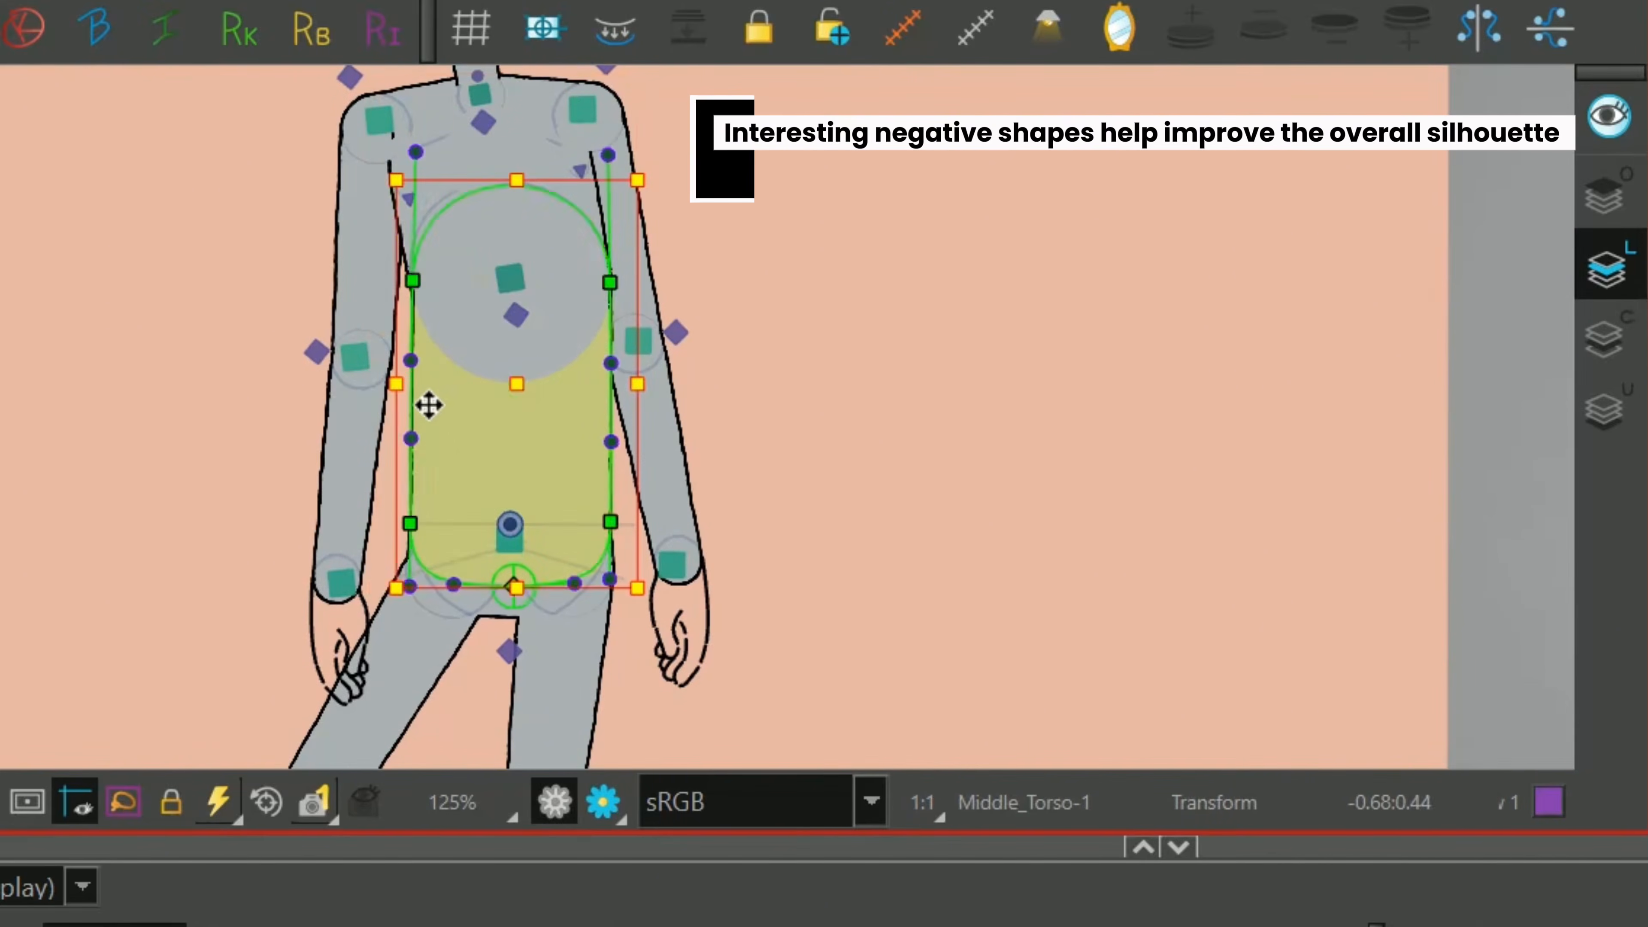
mouse_move(417, 359)
left_mouse_down()
mouse_move(408, 264)
mouse_move(429, 367)
left_mouse_up()
scroll(430, 367, "up", 3)
Adjust the middle torso deformer's upper-left point and side handles so the waist curves smoothly into the chest.
left_click_drag(493, 154, 470, 159)
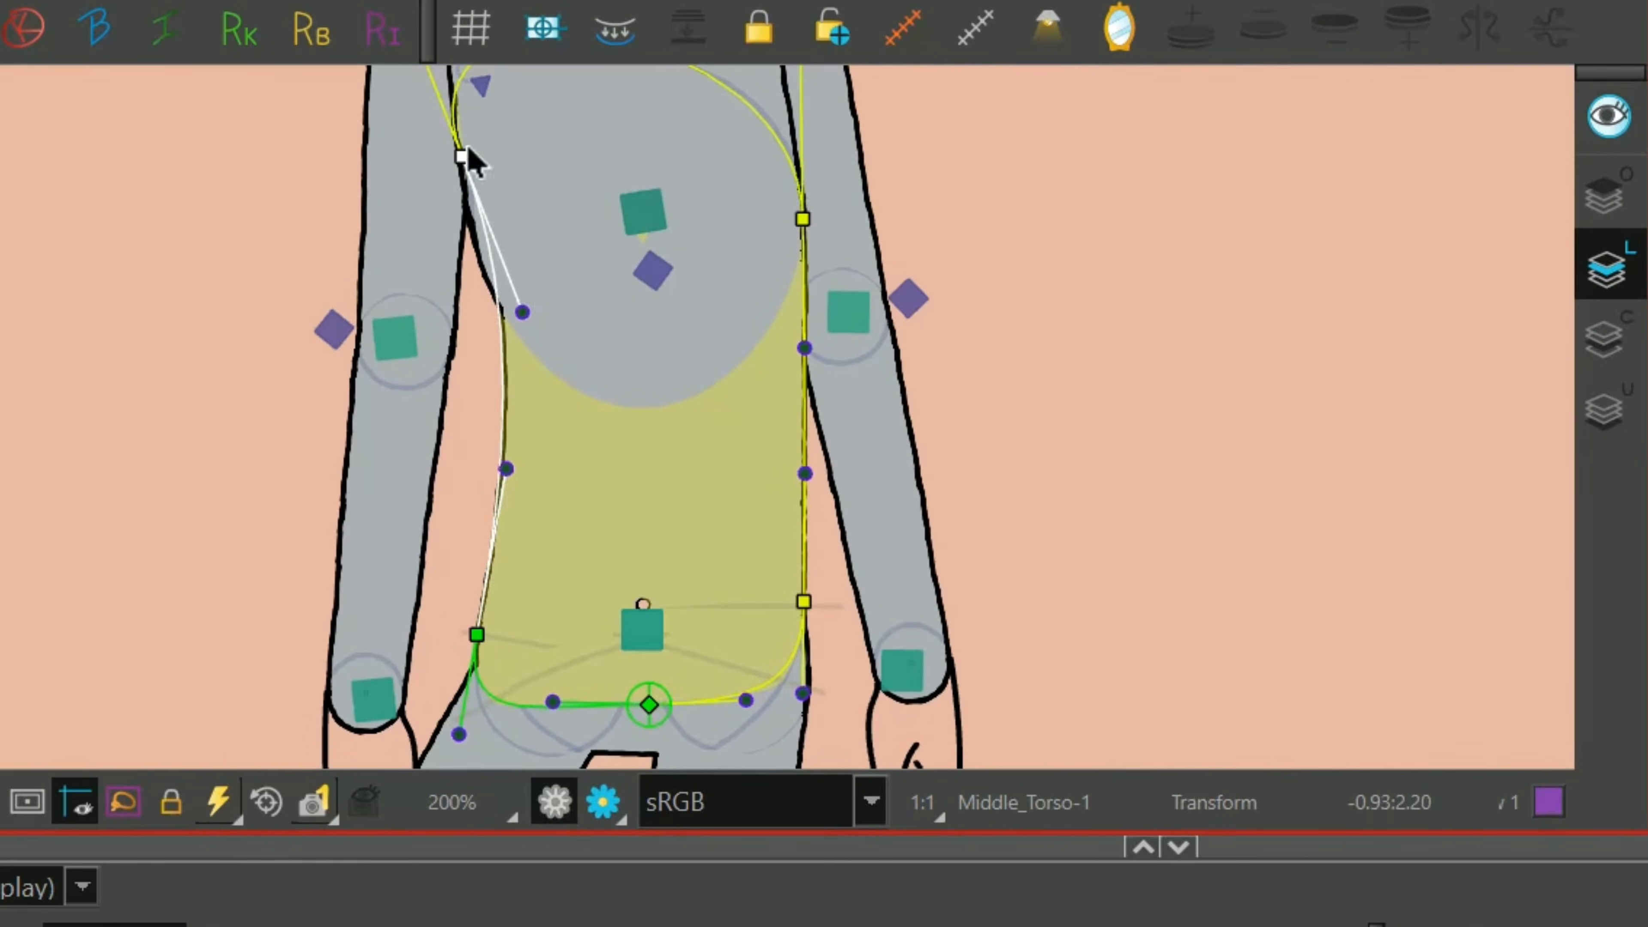
left_click_drag(524, 308, 545, 356)
left_click_drag(477, 159, 462, 157)
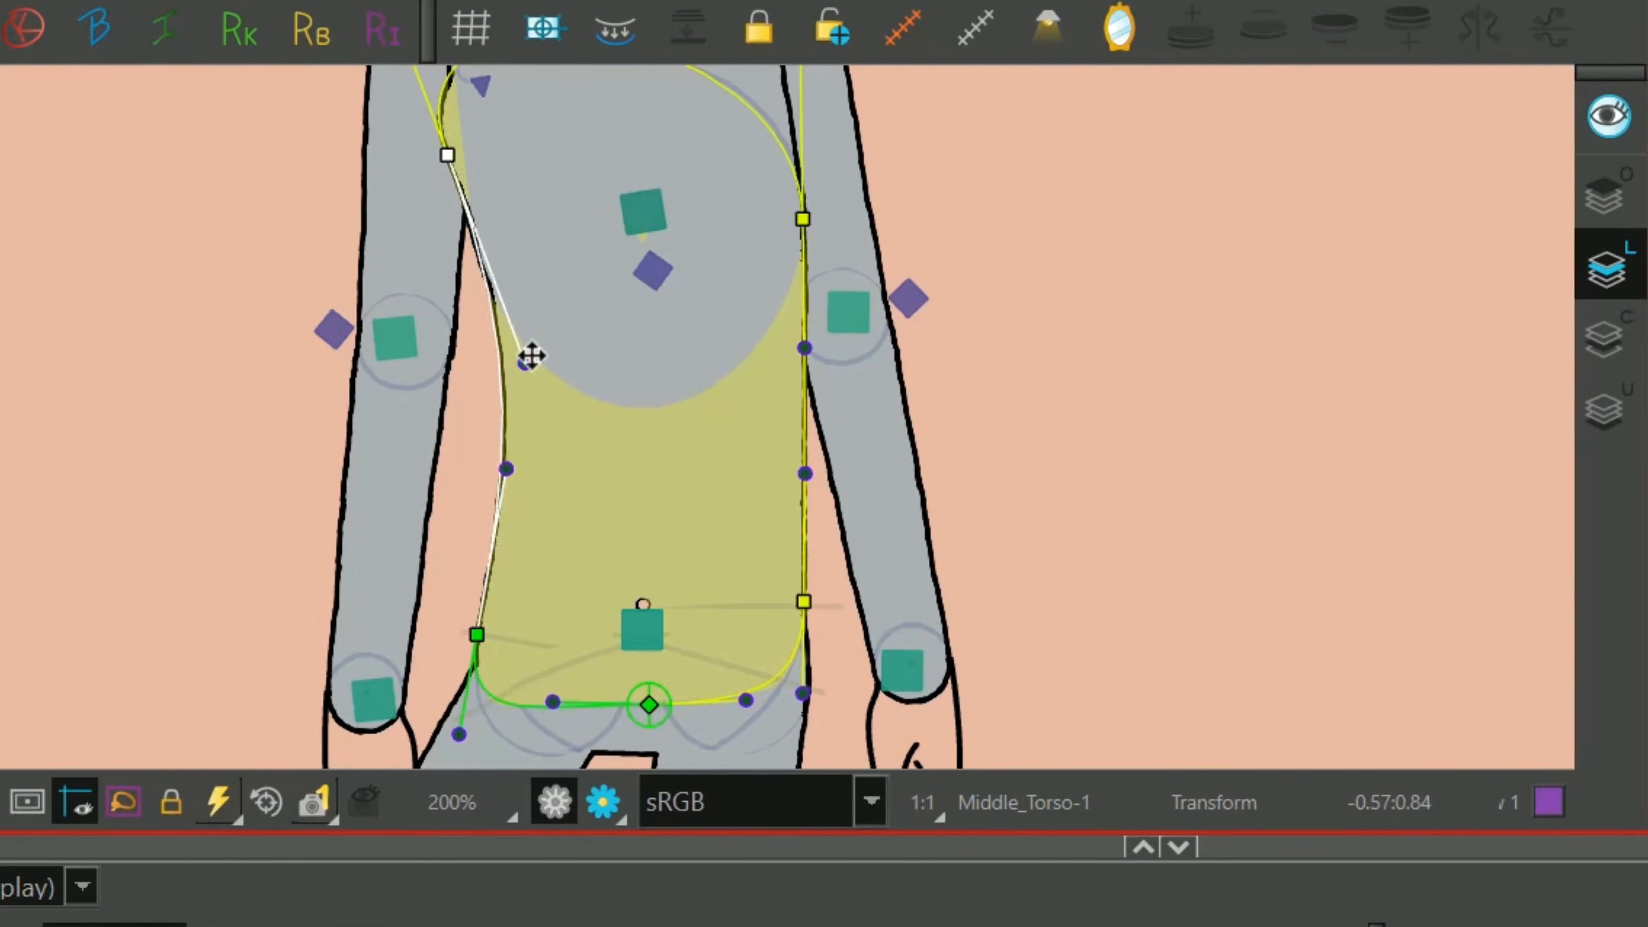
left_click_drag(532, 365, 541, 401)
left_click_drag(511, 469, 509, 501)
key("shift+c")
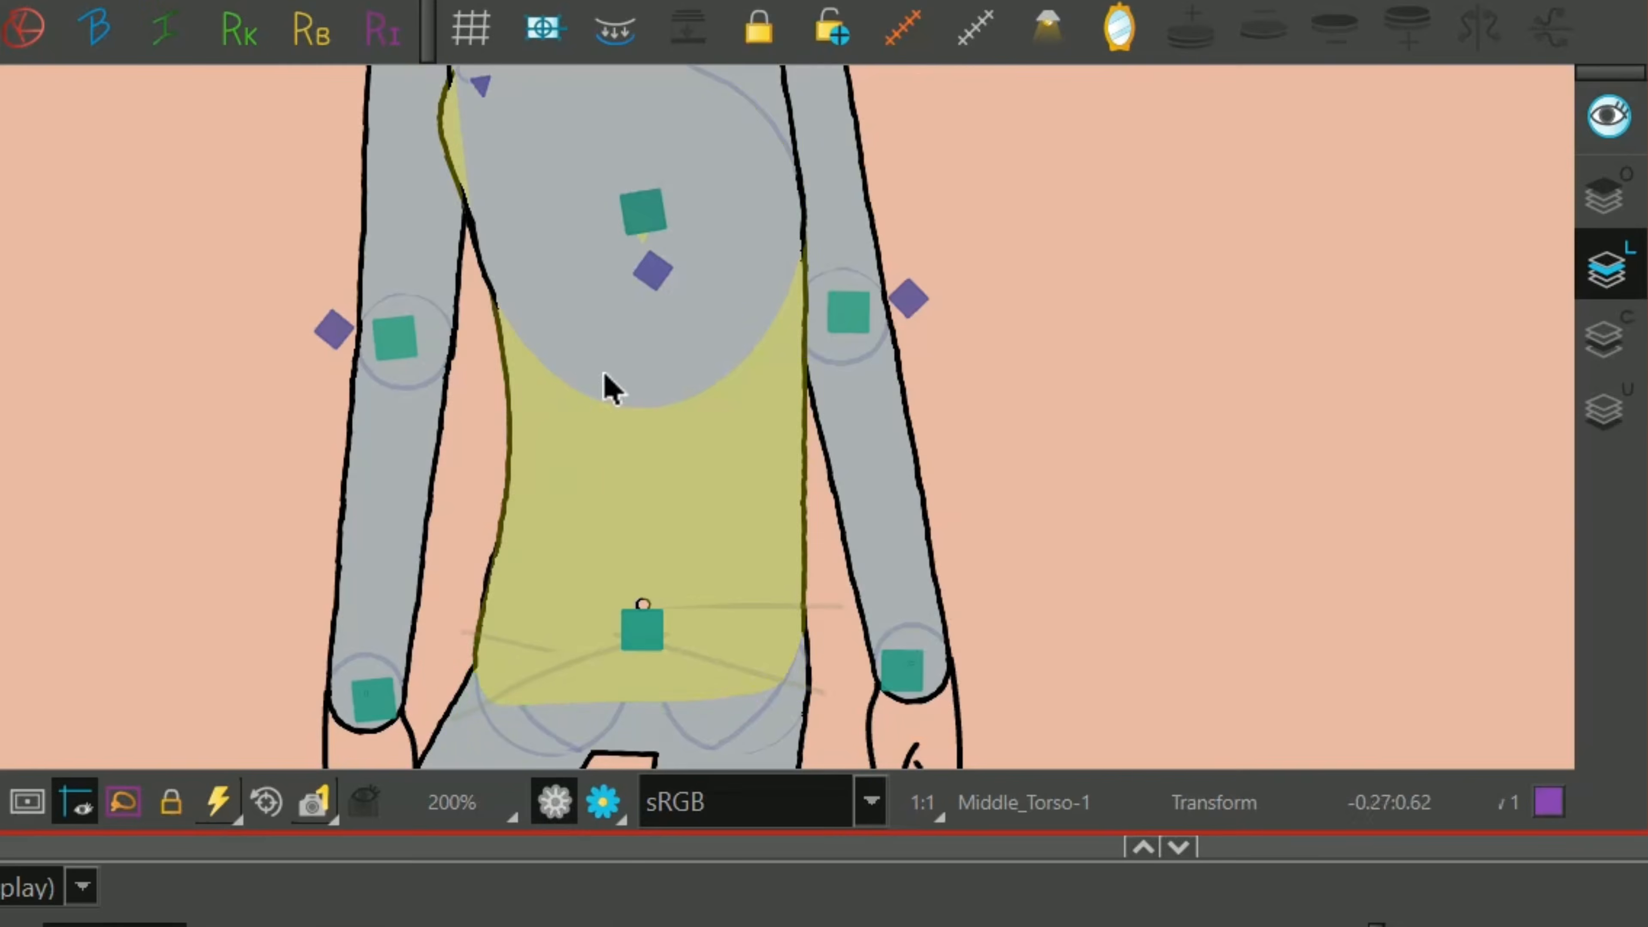
Reshape the right side of the middle torso deformer into a gentle outward curve from chest to hip.
scroll(675, 406, "down", 3)
scroll(818, 412, "down", 3)
scroll(843, 390, "up", 4)
key("shift+F11")
left_click_drag(672, 637, 678, 636)
left_click_drag(677, 428, 686, 427)
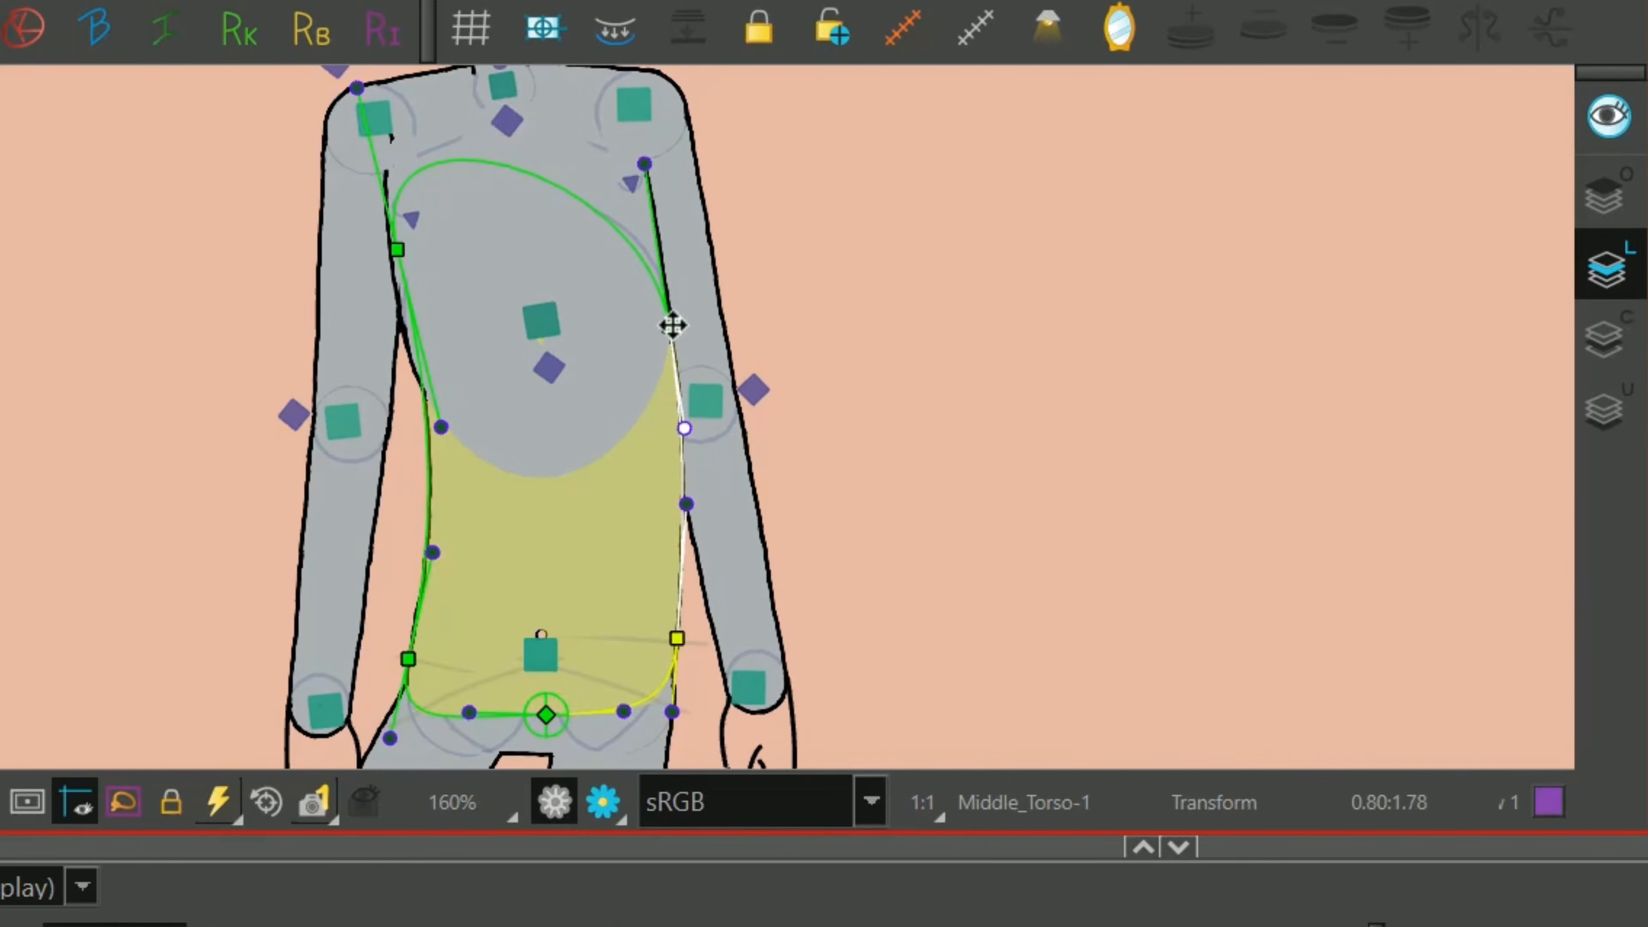
left_click_drag(672, 325, 675, 290)
left_click_drag(691, 392, 695, 413)
left_click_drag(688, 505, 693, 540)
left_click_drag(679, 636, 681, 636)
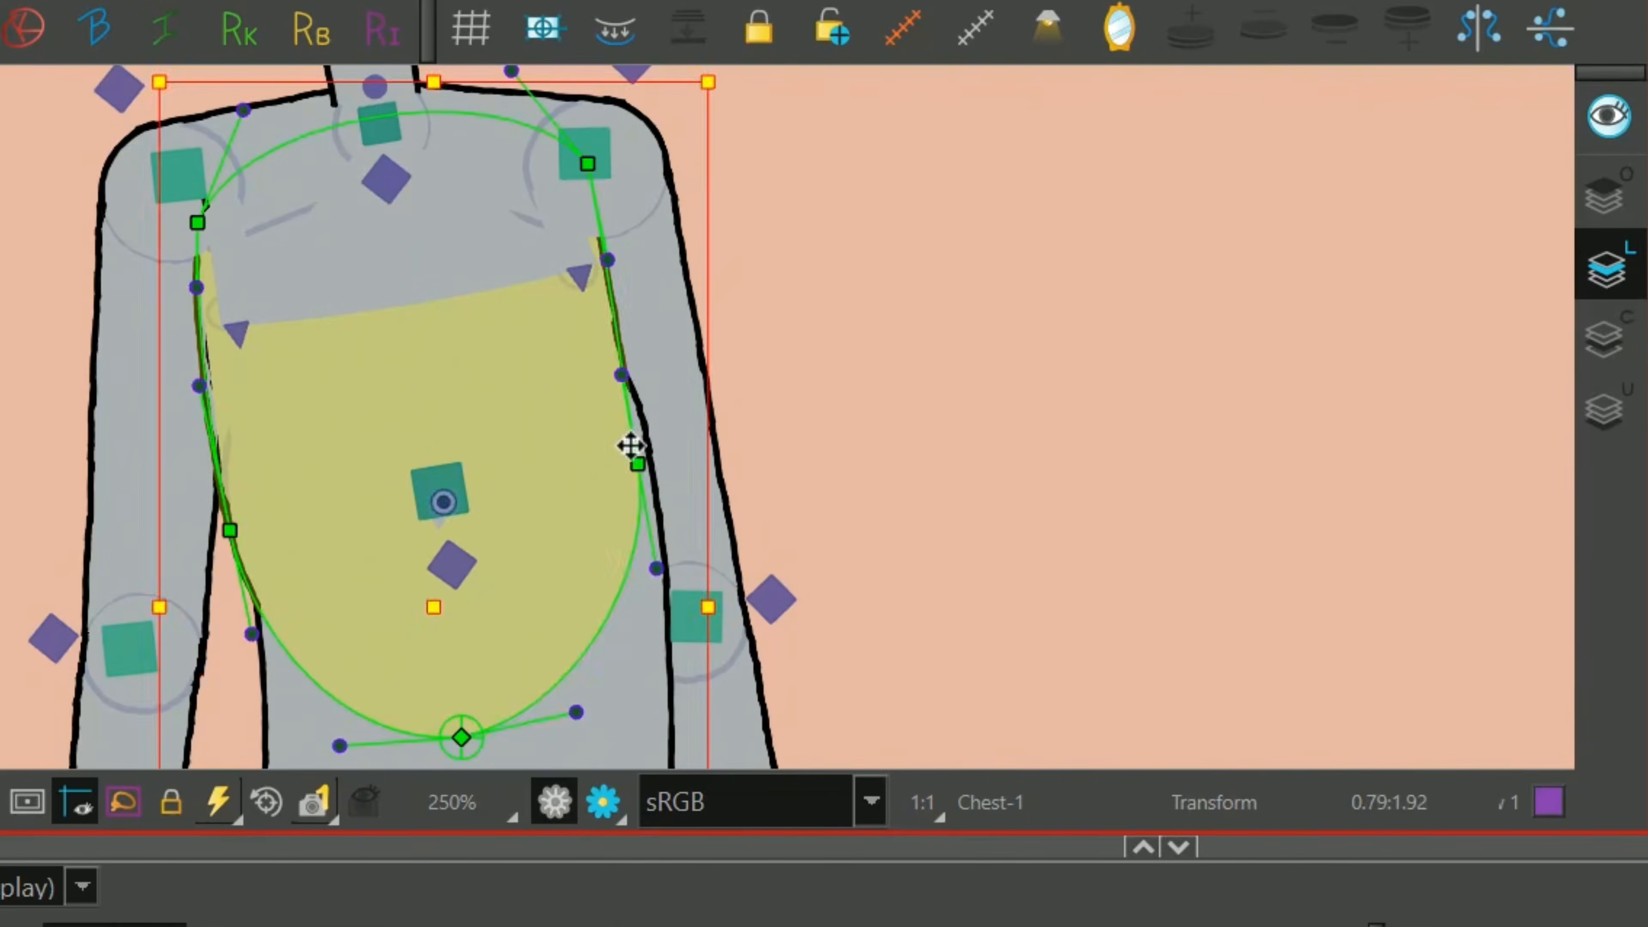
Adjust the right-side points and handles of the chest deformer to flow into the torso's outer curve.
left_click_drag(637, 463, 648, 477)
left_click_drag(632, 389, 641, 361)
left_click_drag(651, 480, 656, 501)
left_click_drag(608, 269, 633, 286)
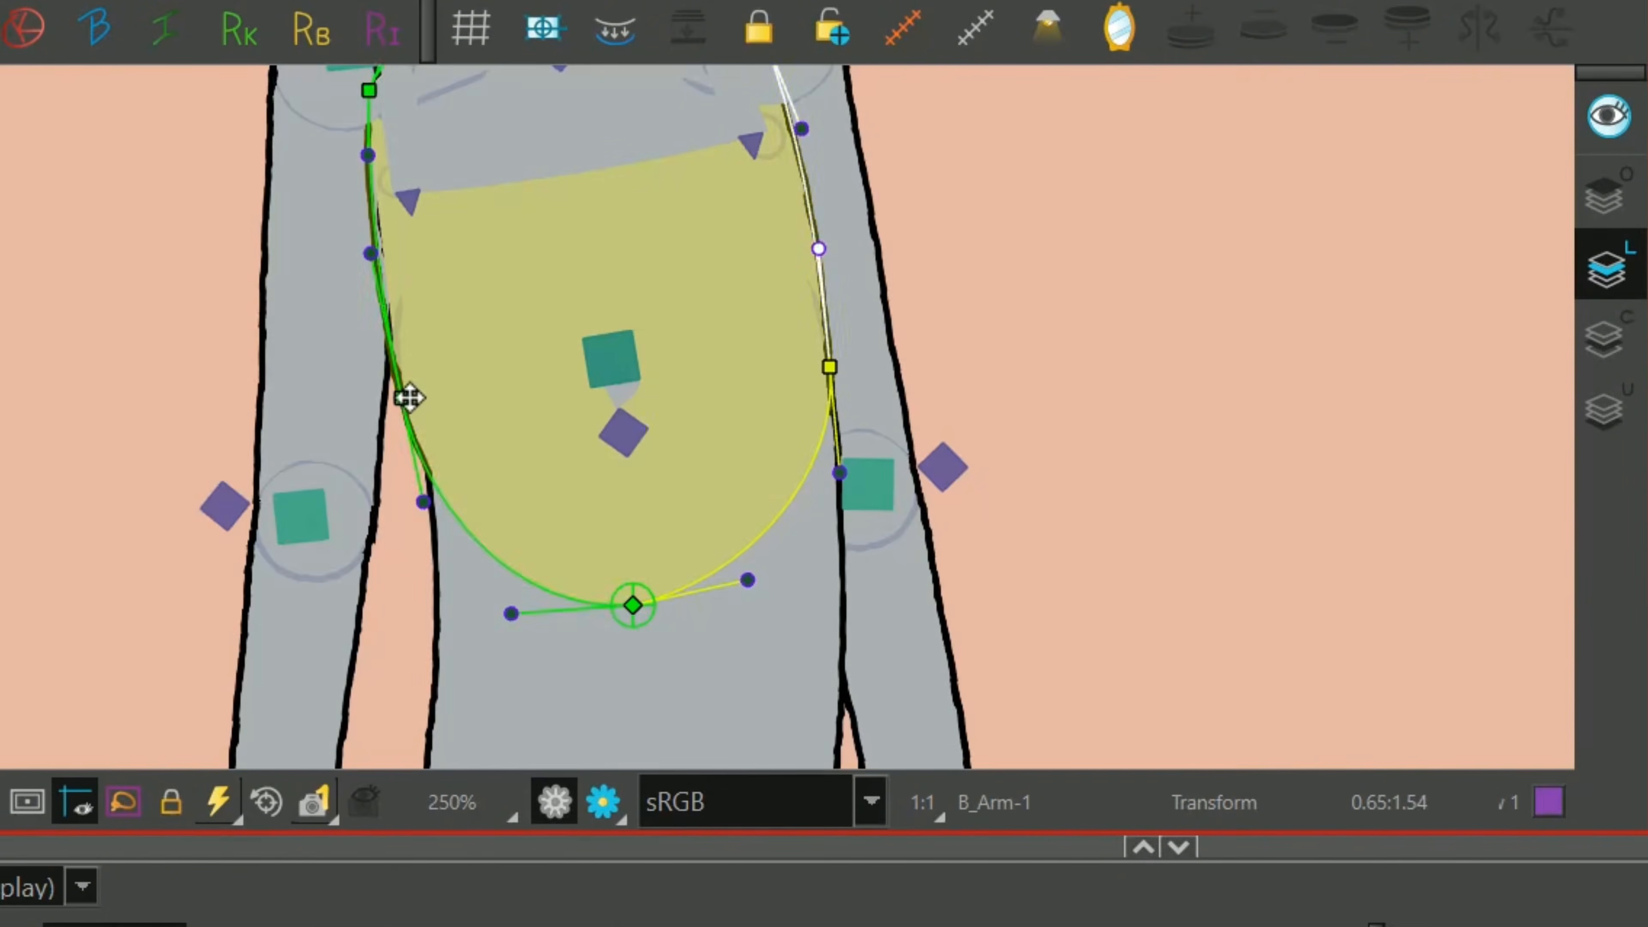
Move the lower-left point and handles of the chest deformer to blend the chest outline into the waist.
left_click_drag(409, 397, 420, 408)
left_click_drag(438, 507, 462, 531)
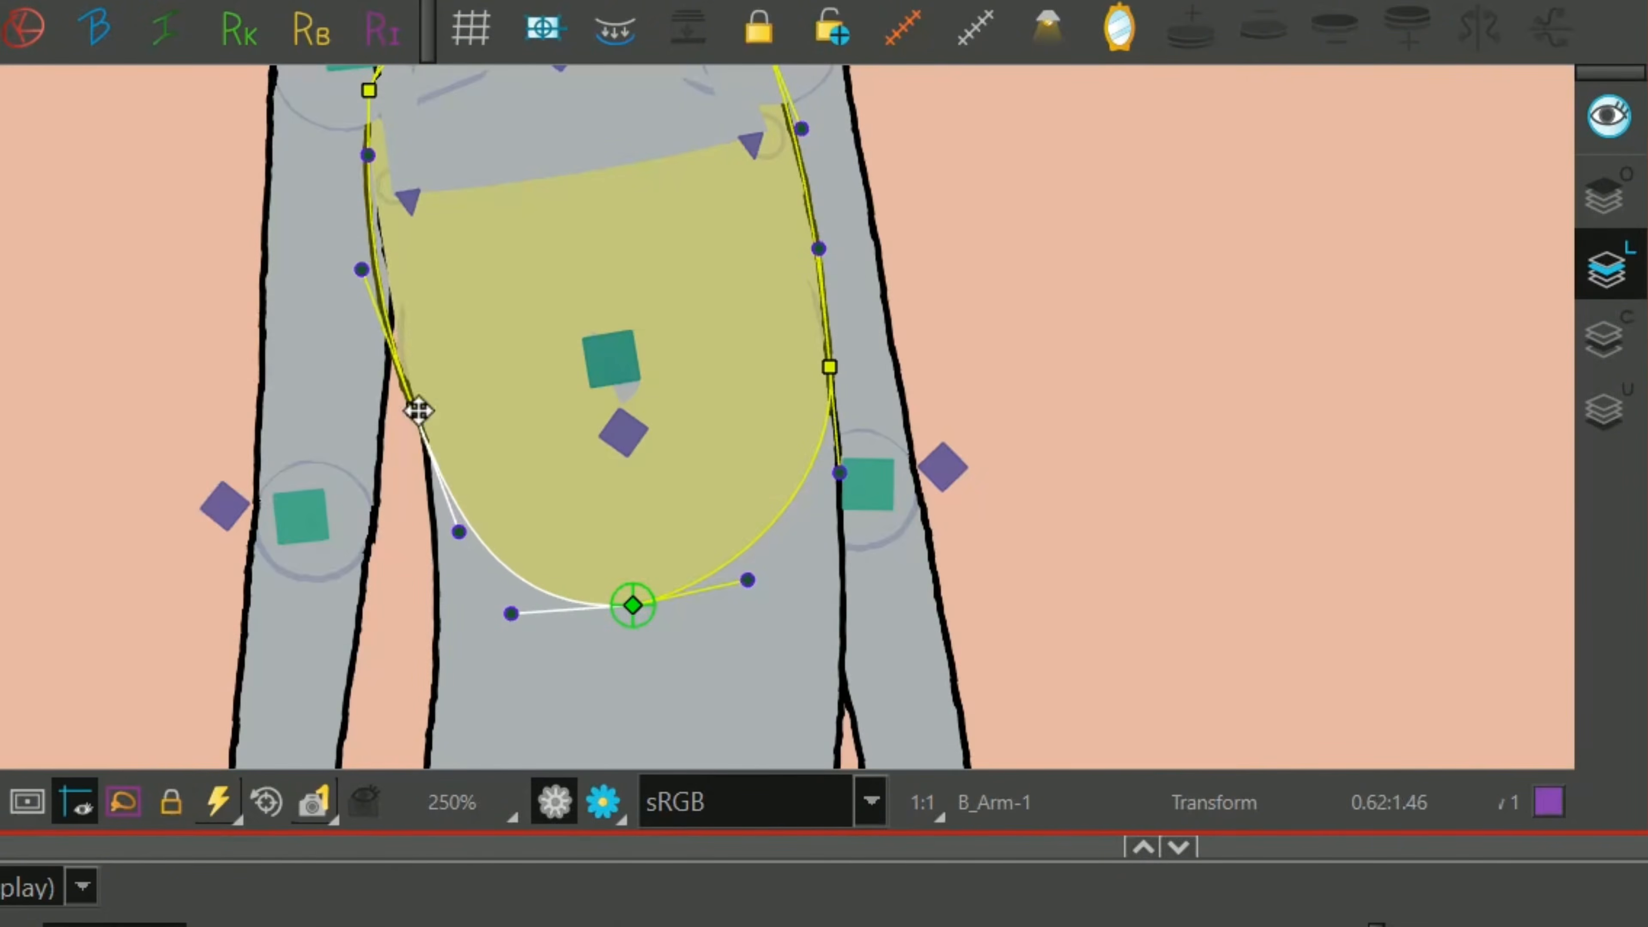
left_click_drag(418, 412, 432, 416)
left_click(460, 520)
left_click_drag(460, 520, 416, 383)
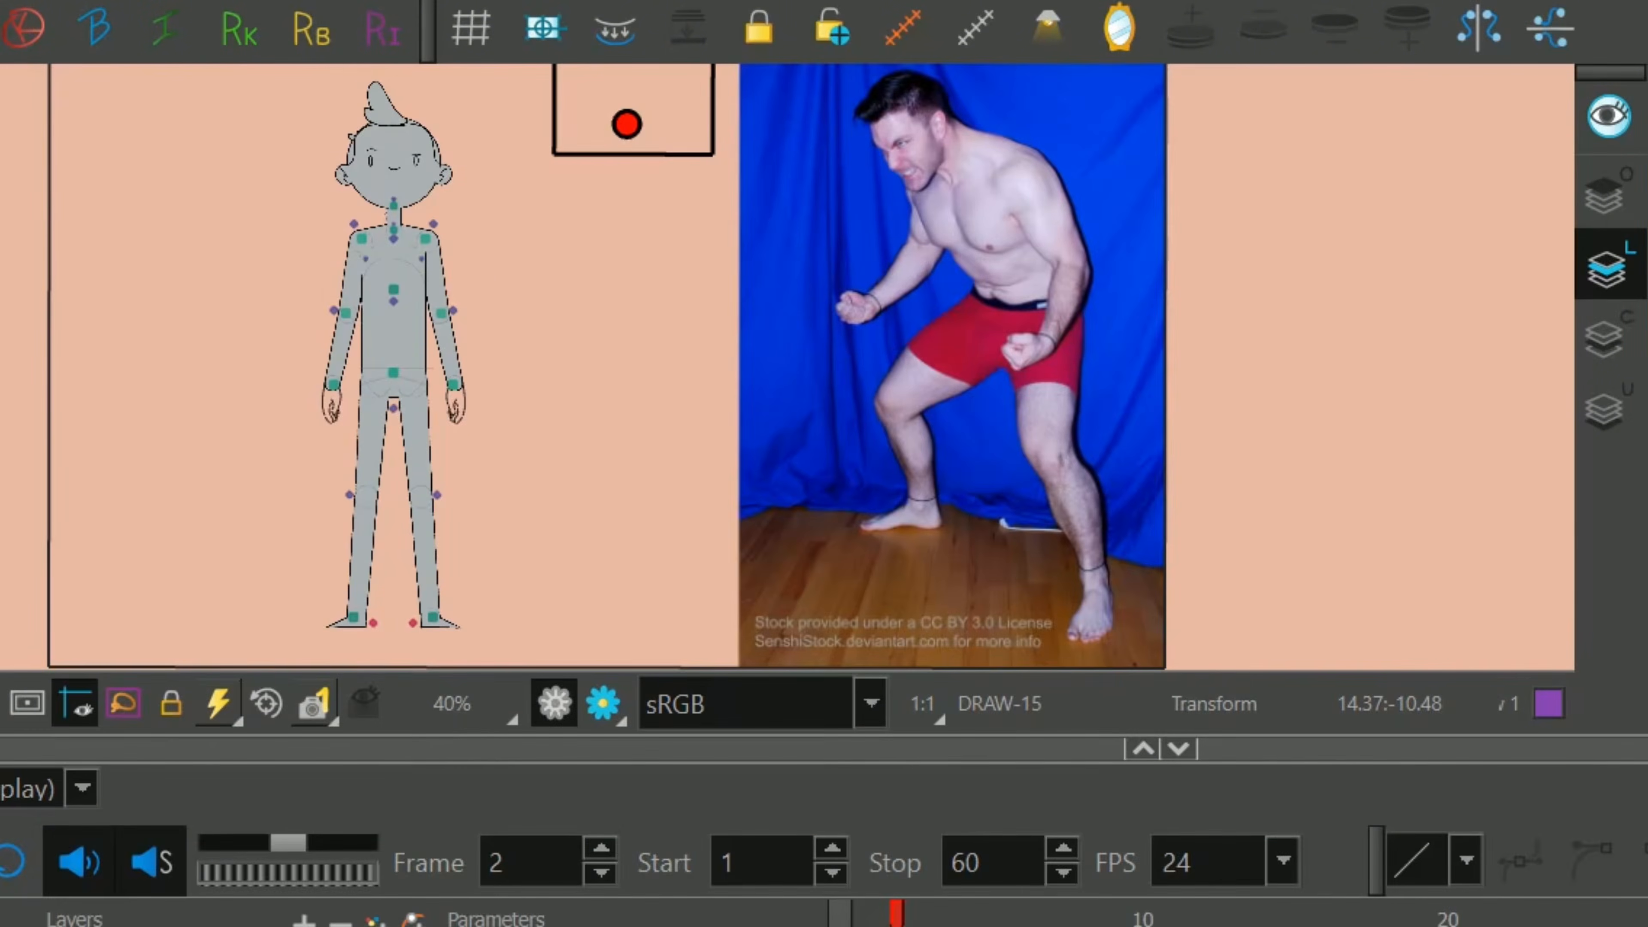
Study the crouching man reference on frame 2 and turn the rig's head down and to the left.
scroll(1107, 160, "up", 2)
left_click_drag(1233, 78, 1089, 217)
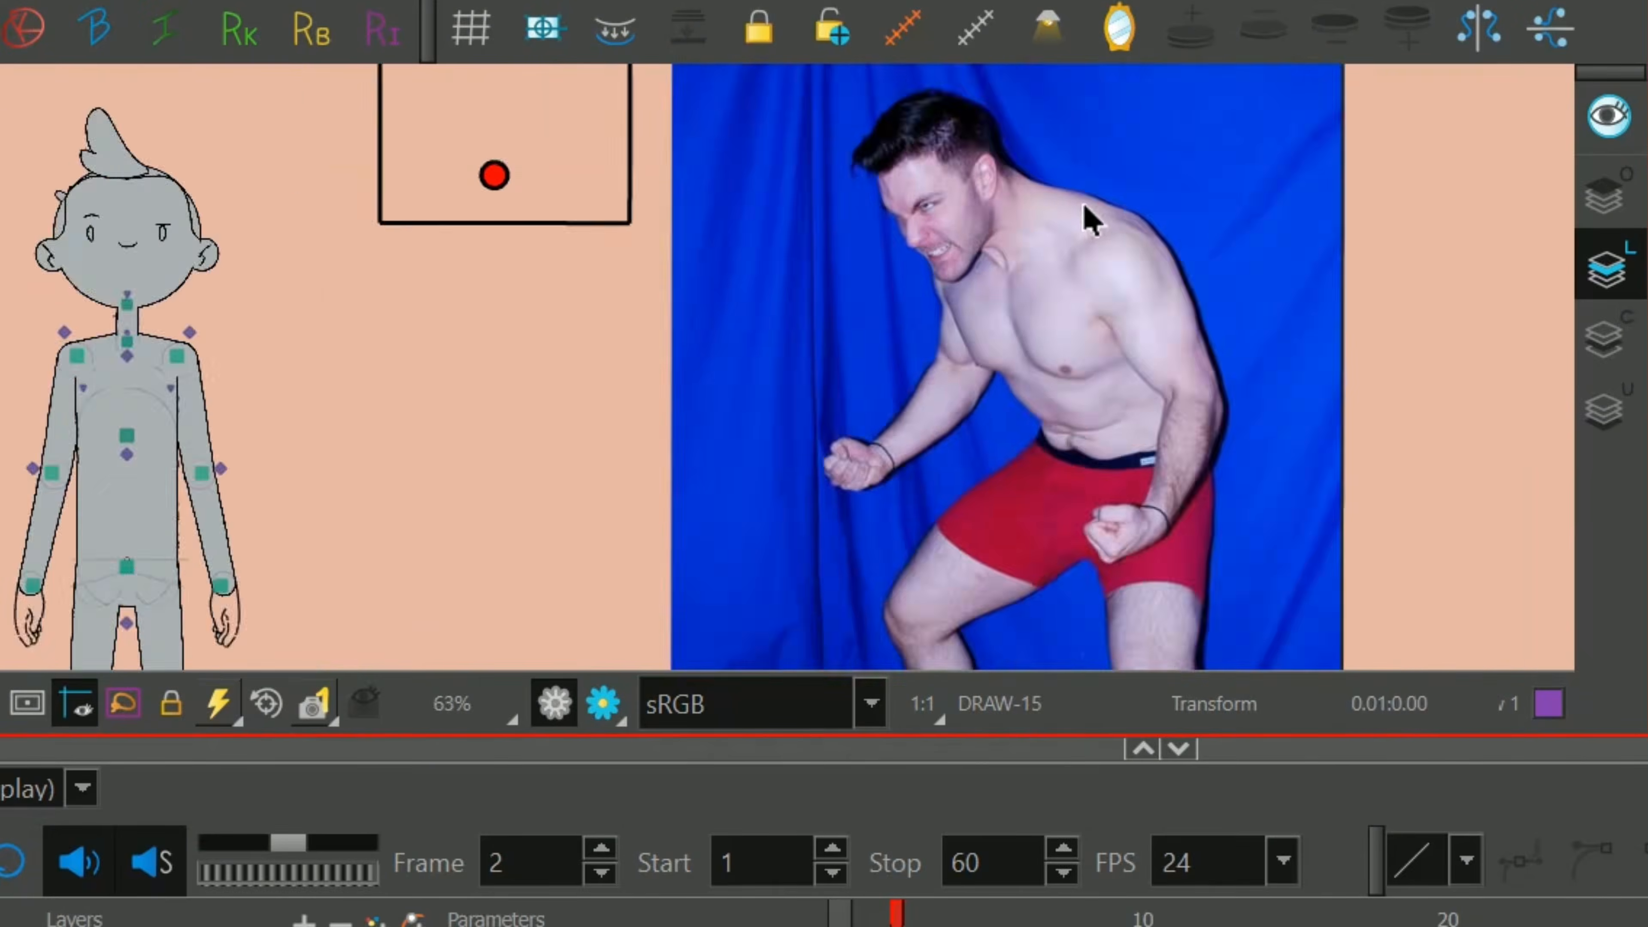
scroll(1087, 221, "down", 2)
left_click_drag(870, 341, 944, 296)
mouse_move(620, 139)
left_mouse_down()
mouse_move(655, 135)
mouse_move(633, 154)
mouse_move(618, 136)
mouse_move(613, 167)
left_mouse_up()
left_click_drag(921, 189, 868, 129)
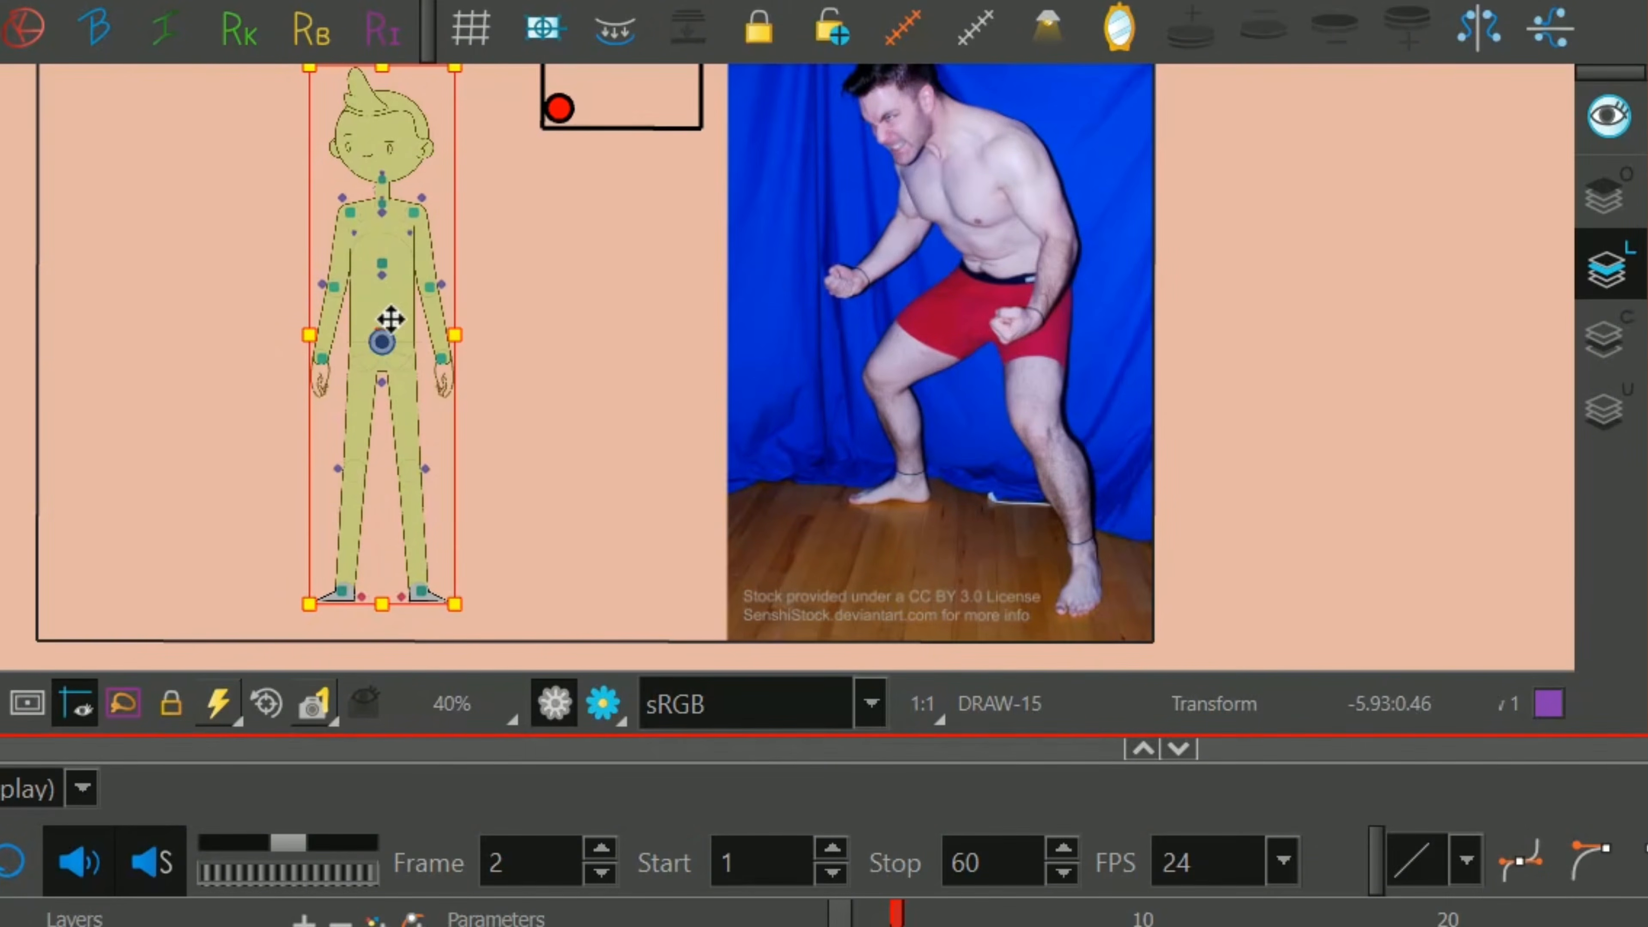
Lower the whole body so both knees bend, and lean the upper body forward to the left.
left_click_drag(394, 327, 401, 439)
left_click_drag(508, 142, 450, 137)
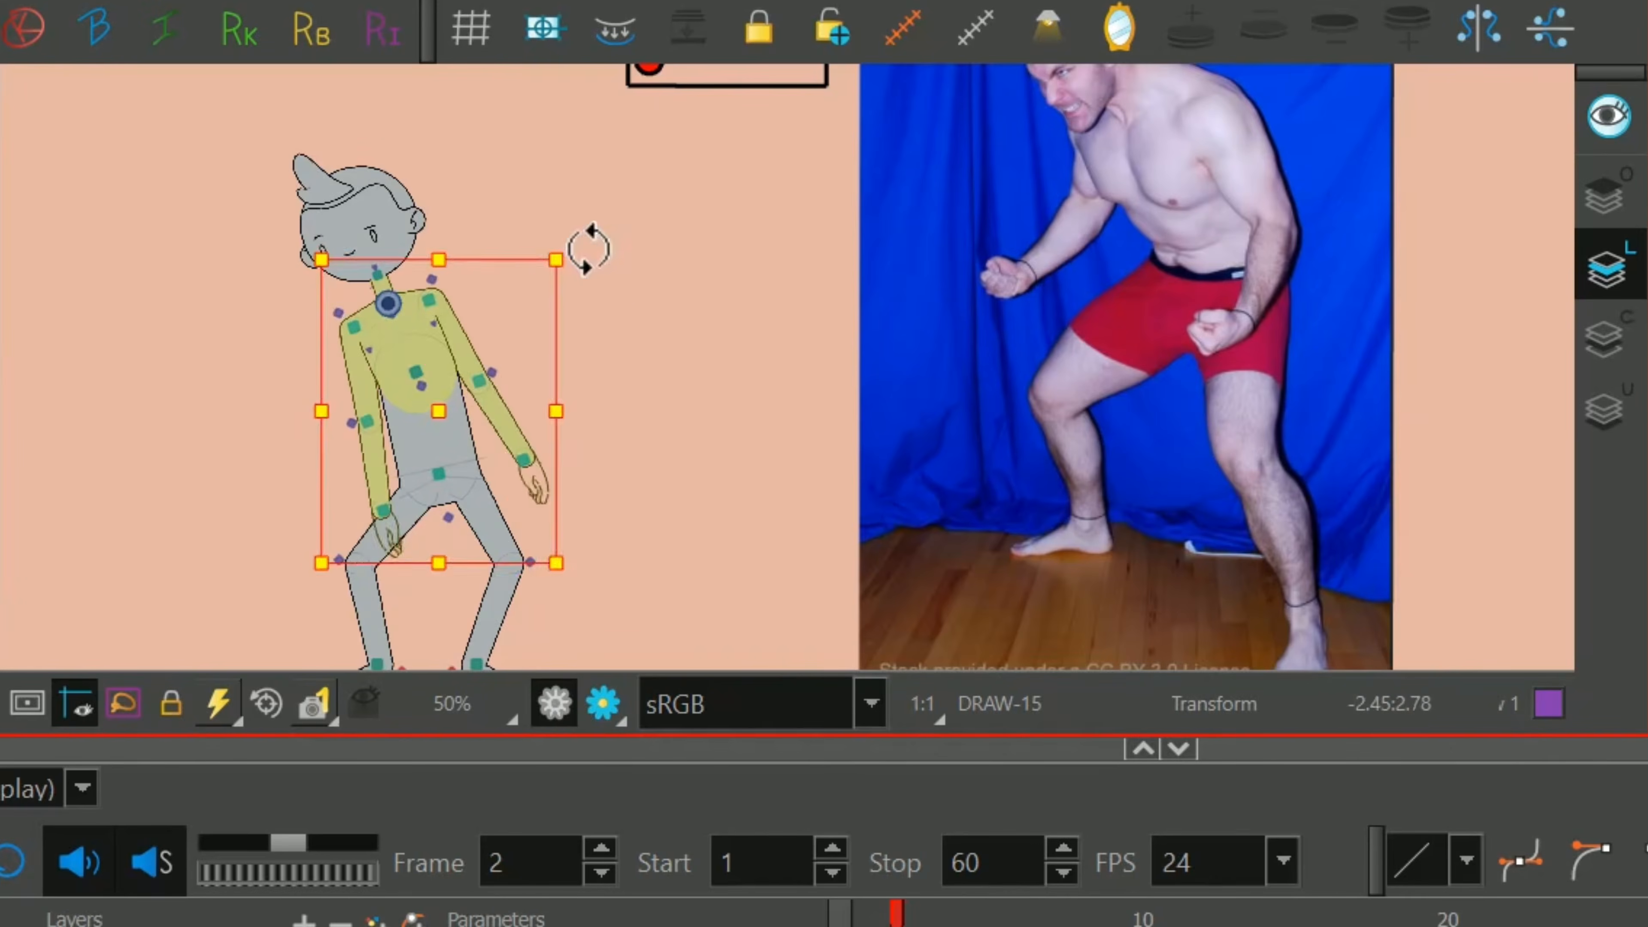
left_click_drag(588, 250, 622, 315)
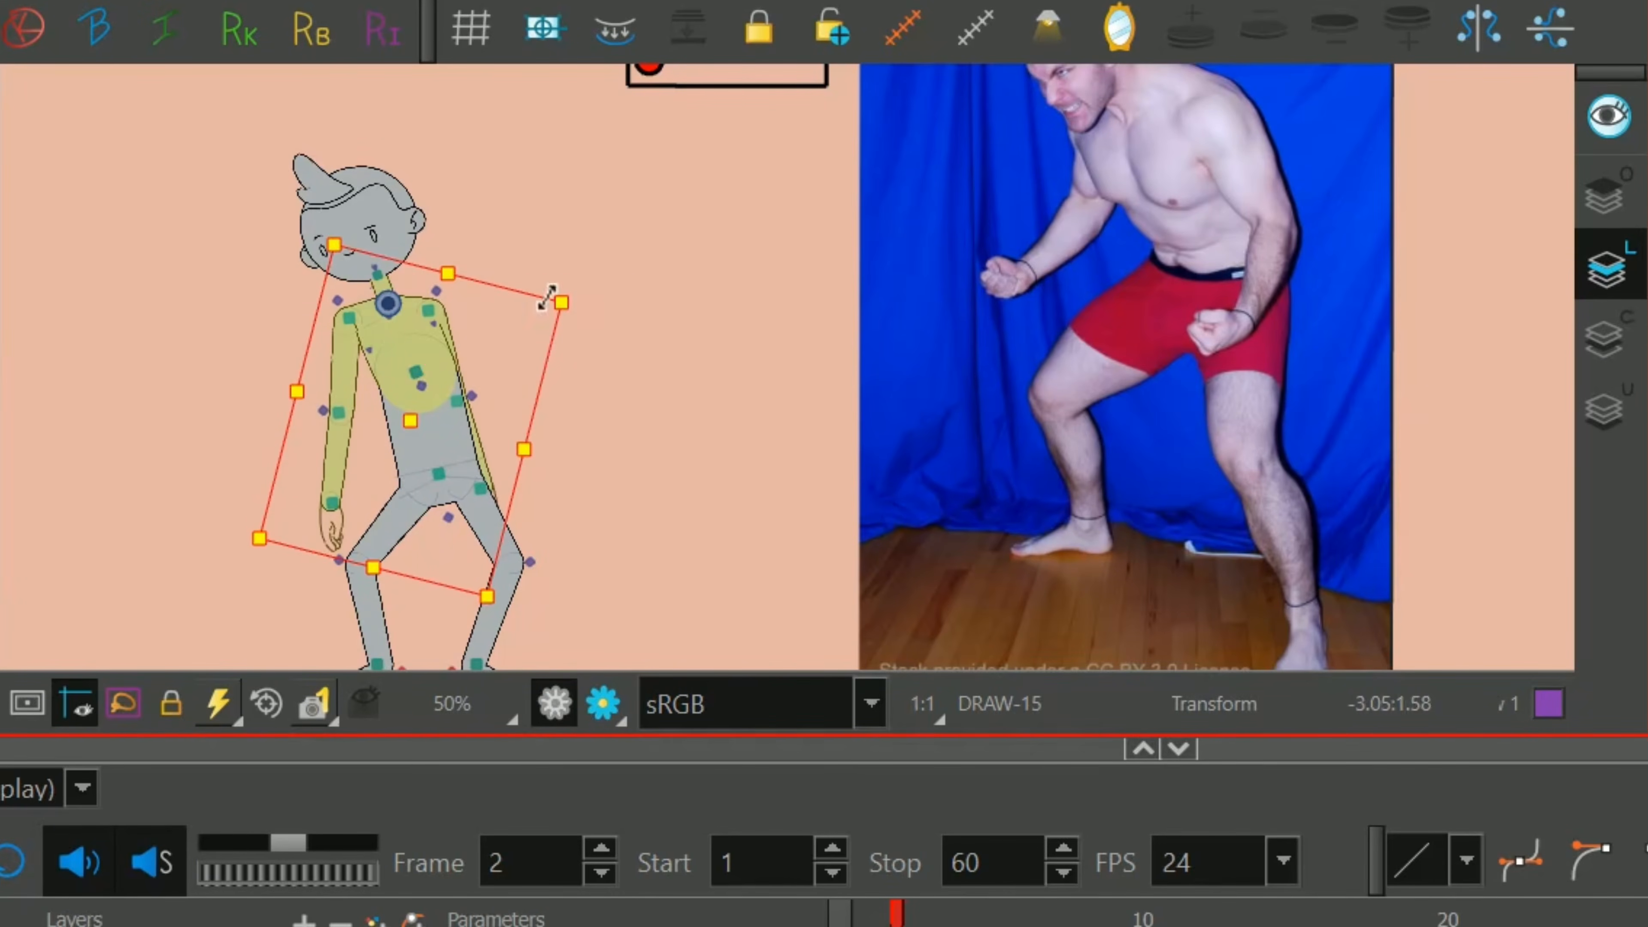
Bring the B_Shoulder arm forward in depth so it sits in front of the torso.
left_click(431, 310)
left_click_drag(475, 289, 538, 234)
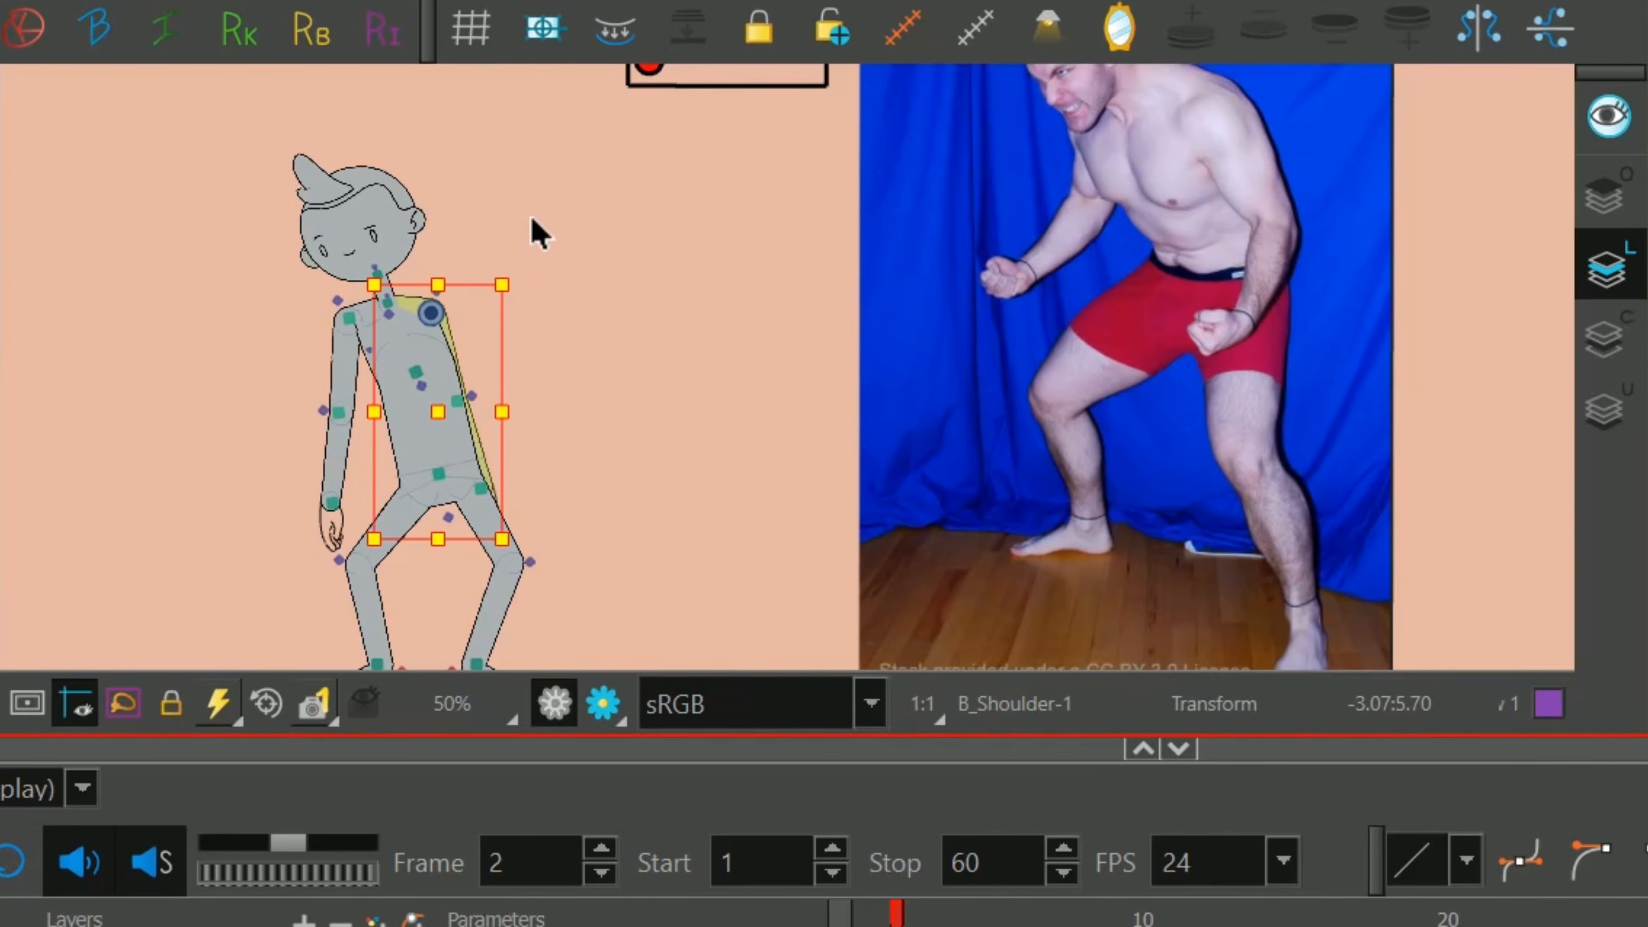
key("b")
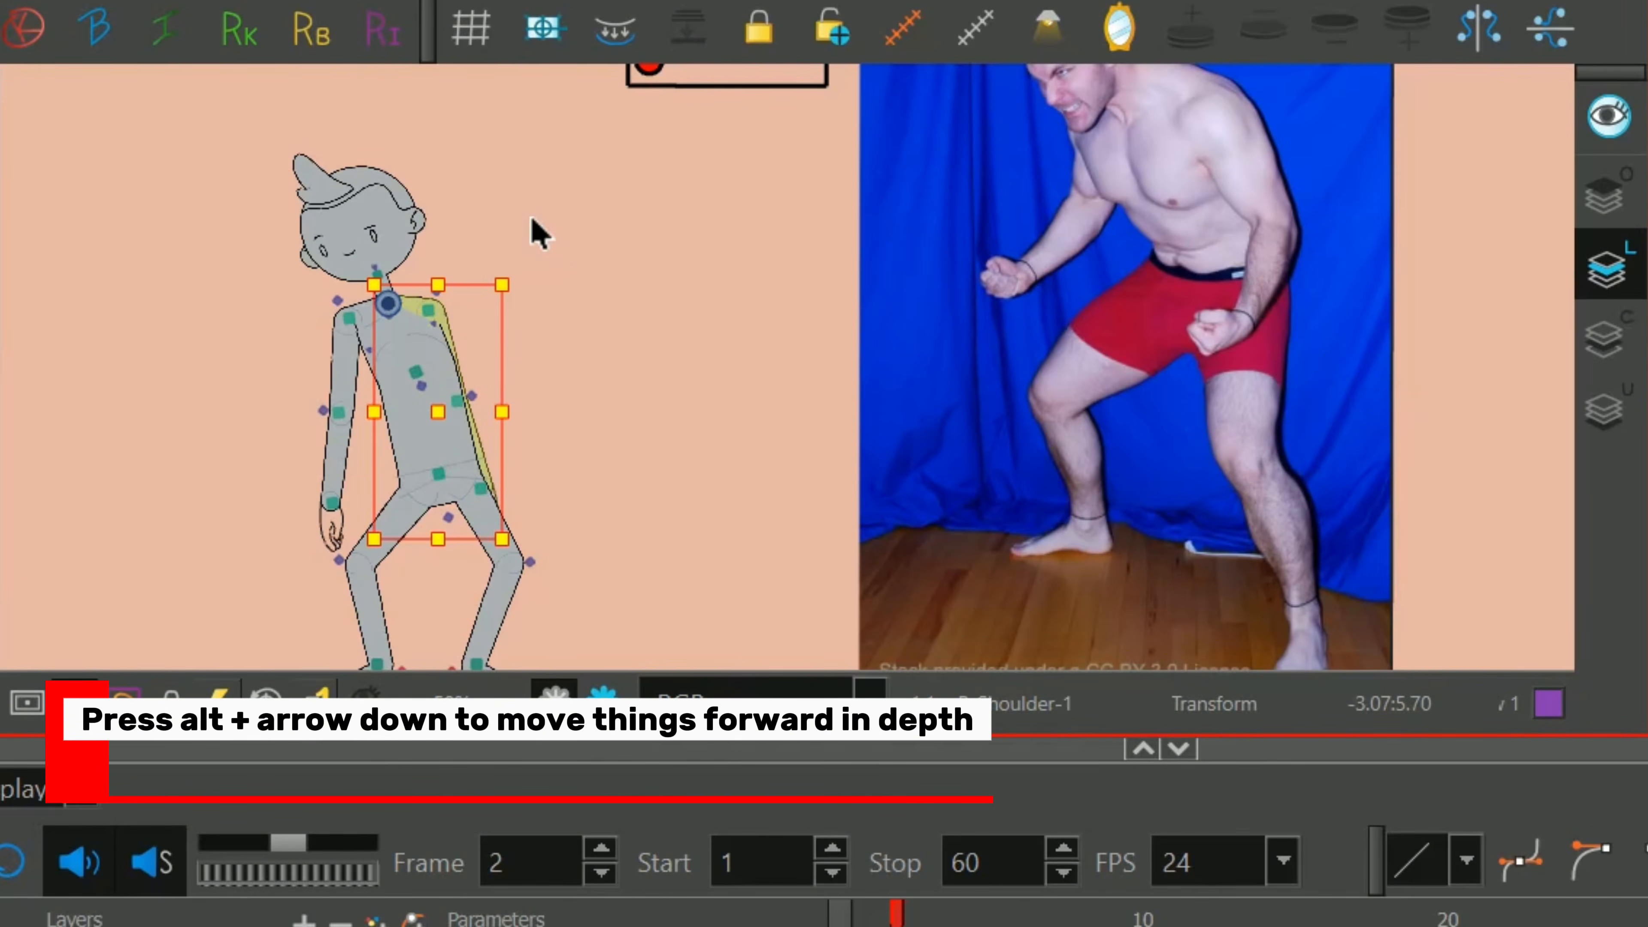
key("alt+Down")
left_click_drag(1043, 482, 1009, 527)
key("1")
left_click_drag(1032, 449, 1026, 487)
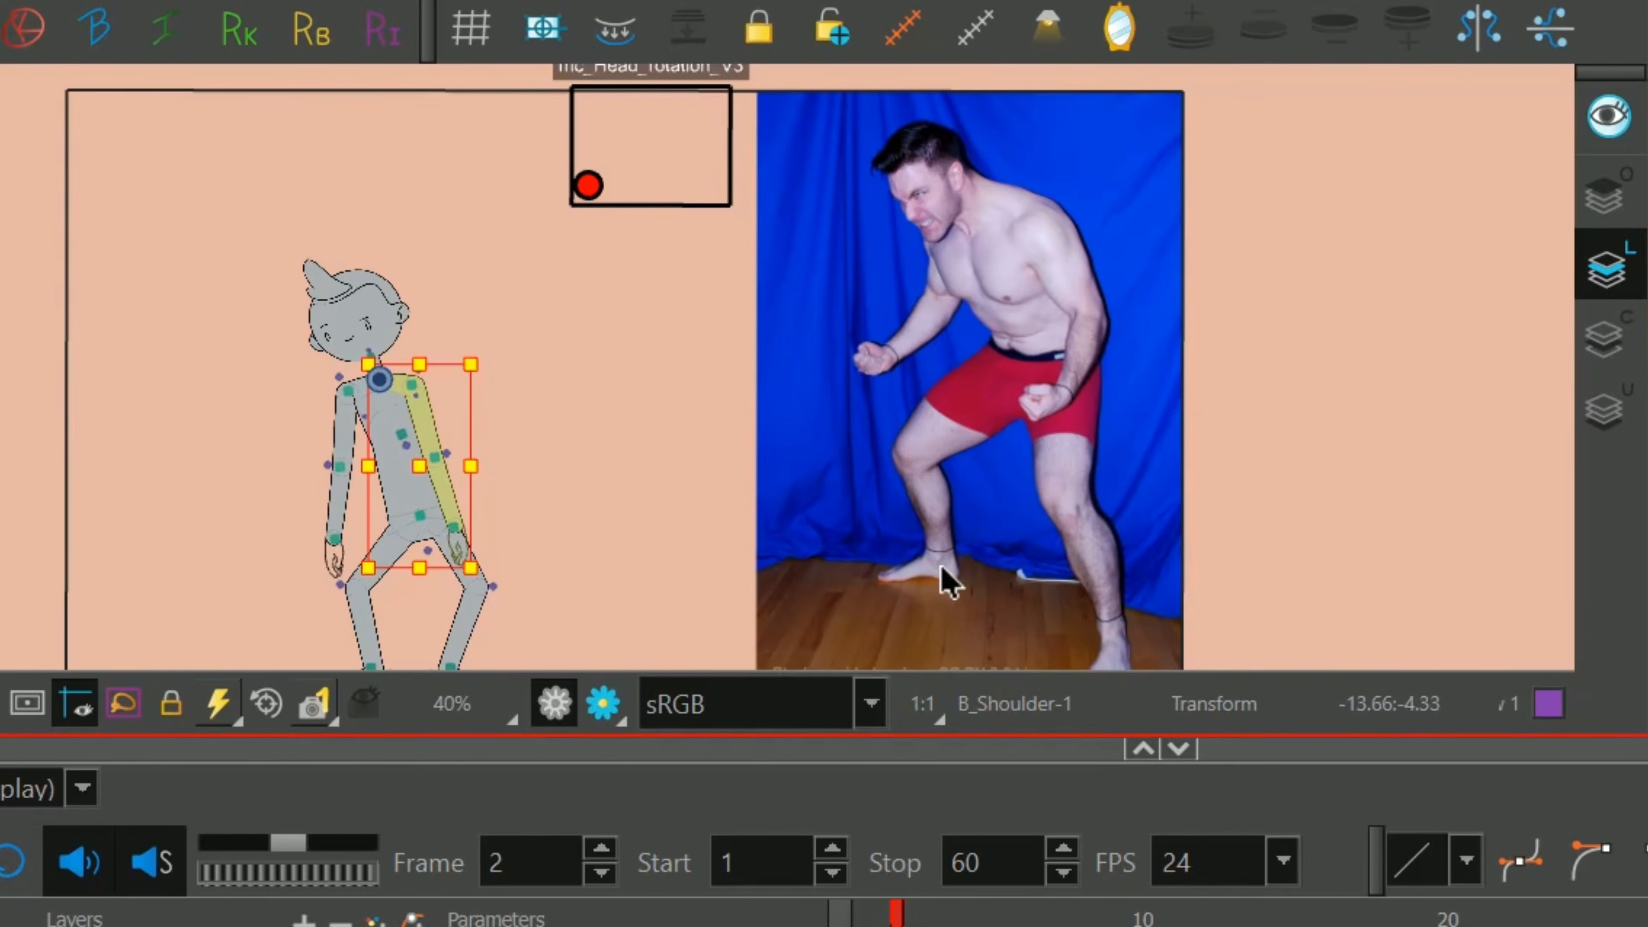
Move the left-hand leg's foot slightly outward so its shin stands more upright.
left_click_drag(958, 583, 934, 170)
left_click_drag(821, 288, 919, 161)
left_click(473, 540)
key("b")
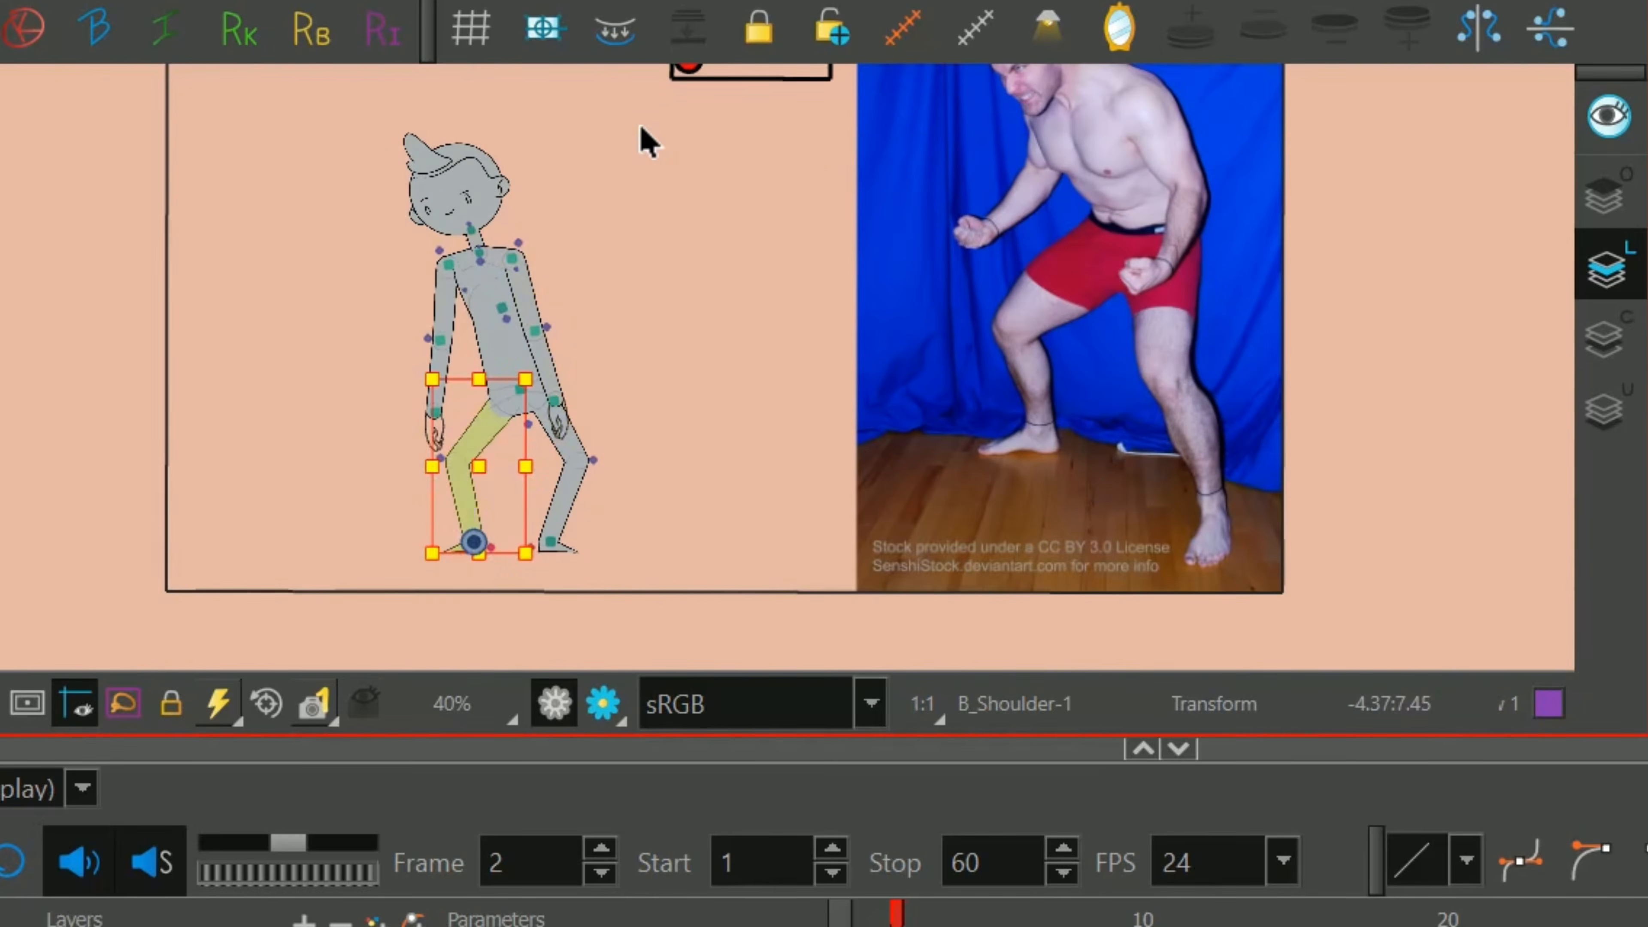
key("shift+Left")
key("shift+Right")
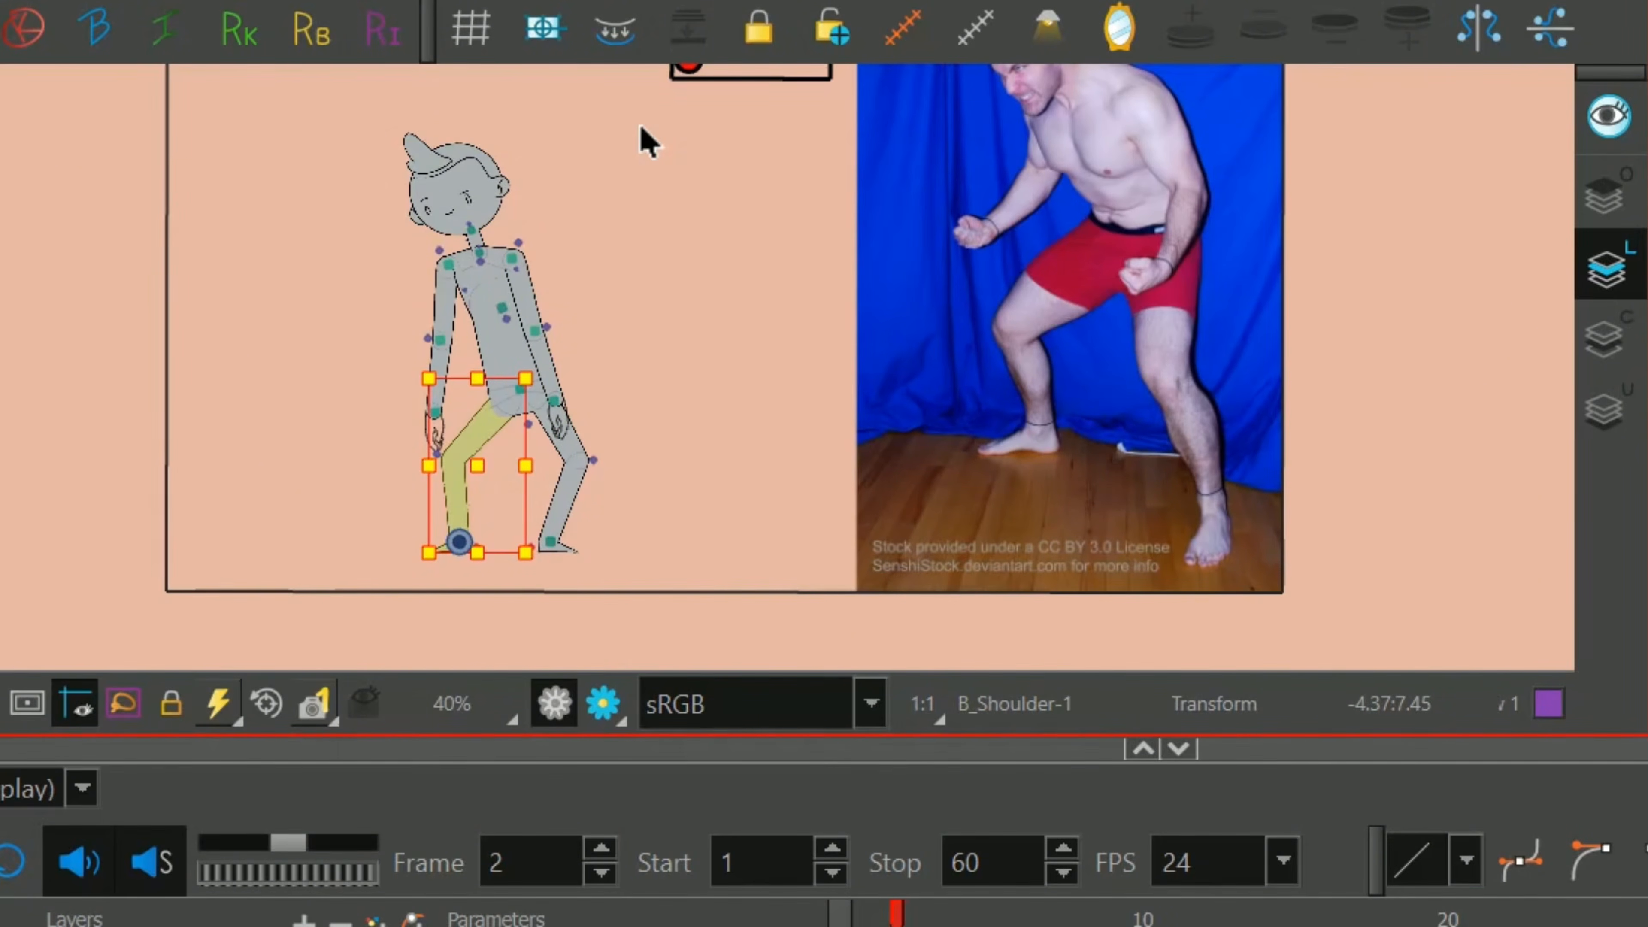
Adjust the head's tilt and push the head and neck forward to the left, like the crouching man.
left_click(462, 172)
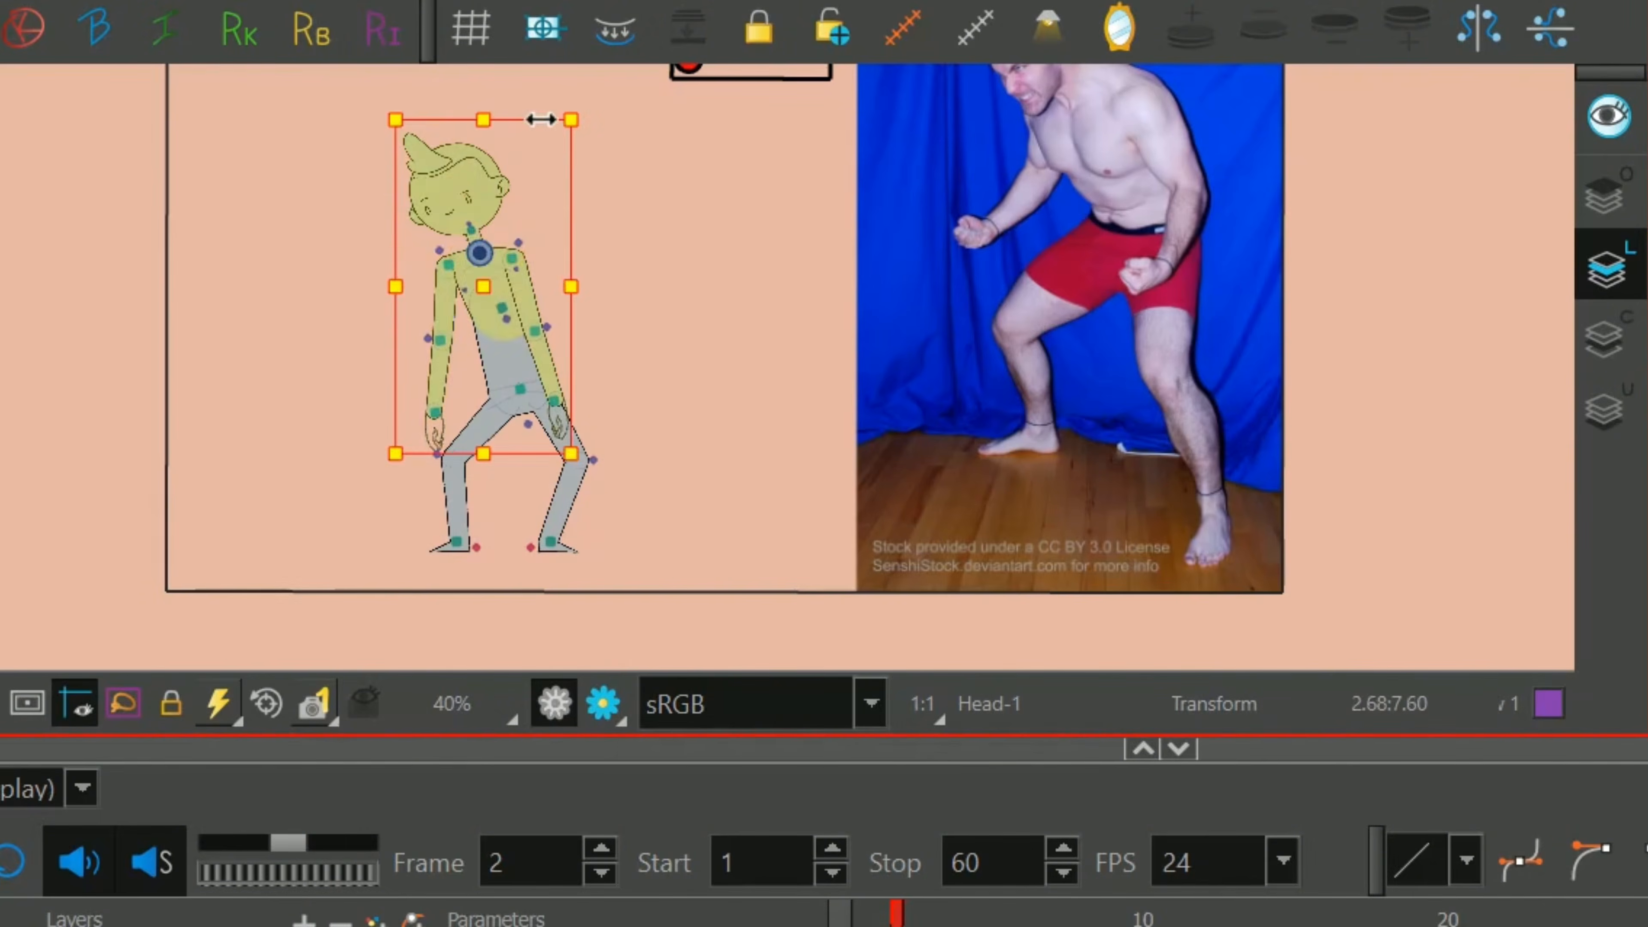
left_click_drag(549, 99, 571, 48)
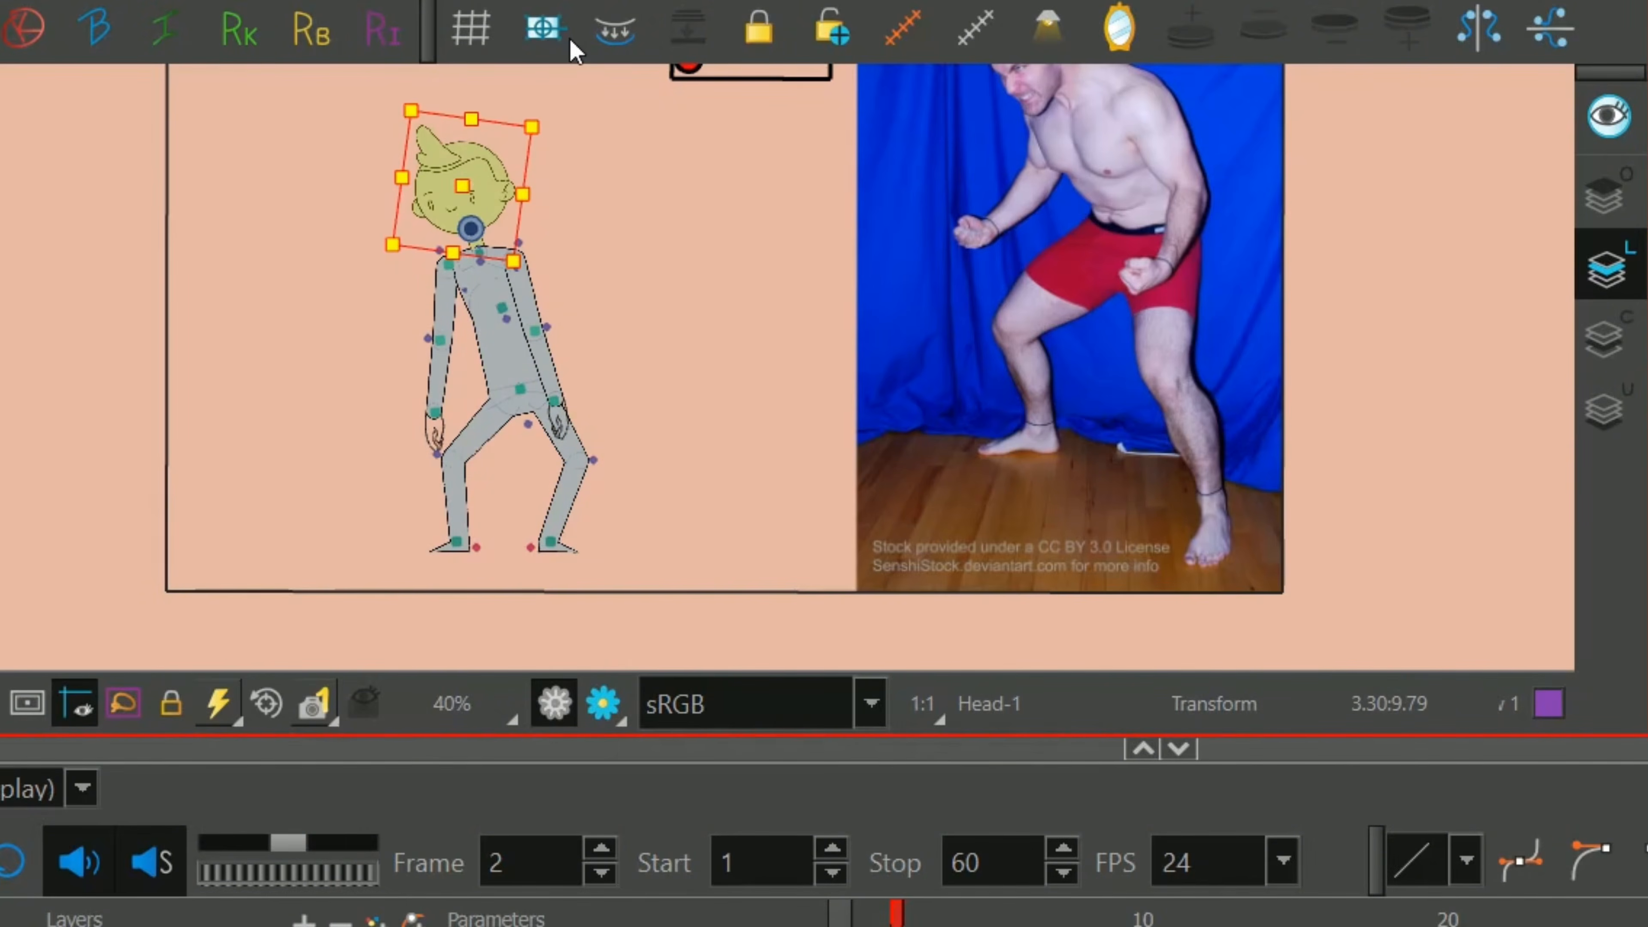
key("ctrl+z")
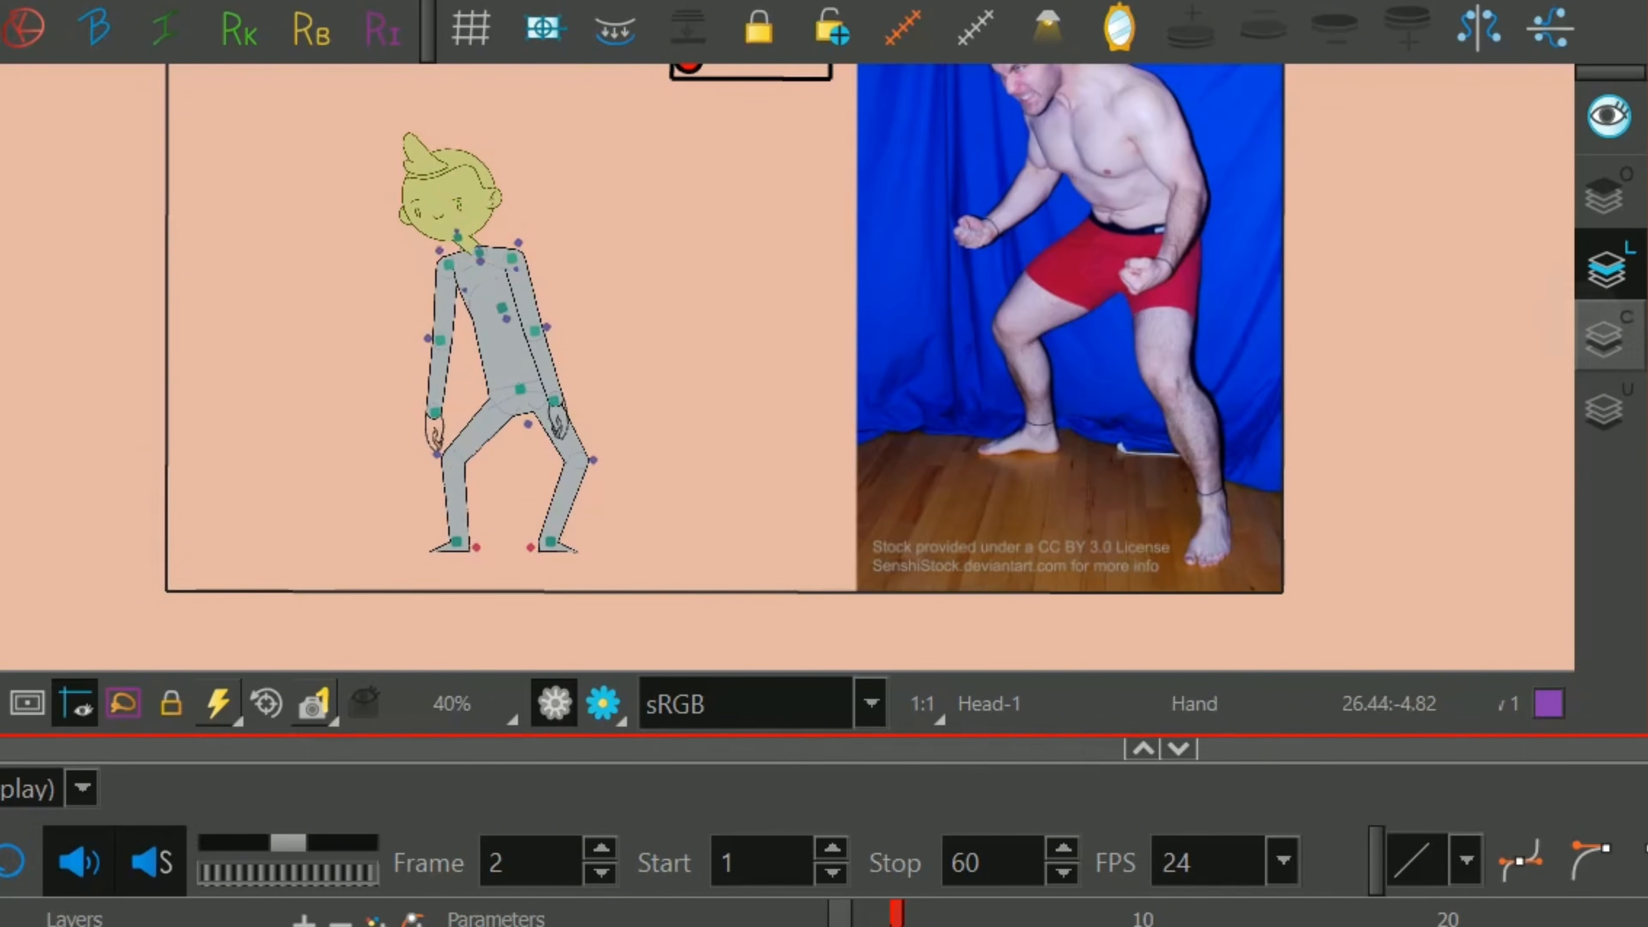
scroll(1502, 386, "up", 2)
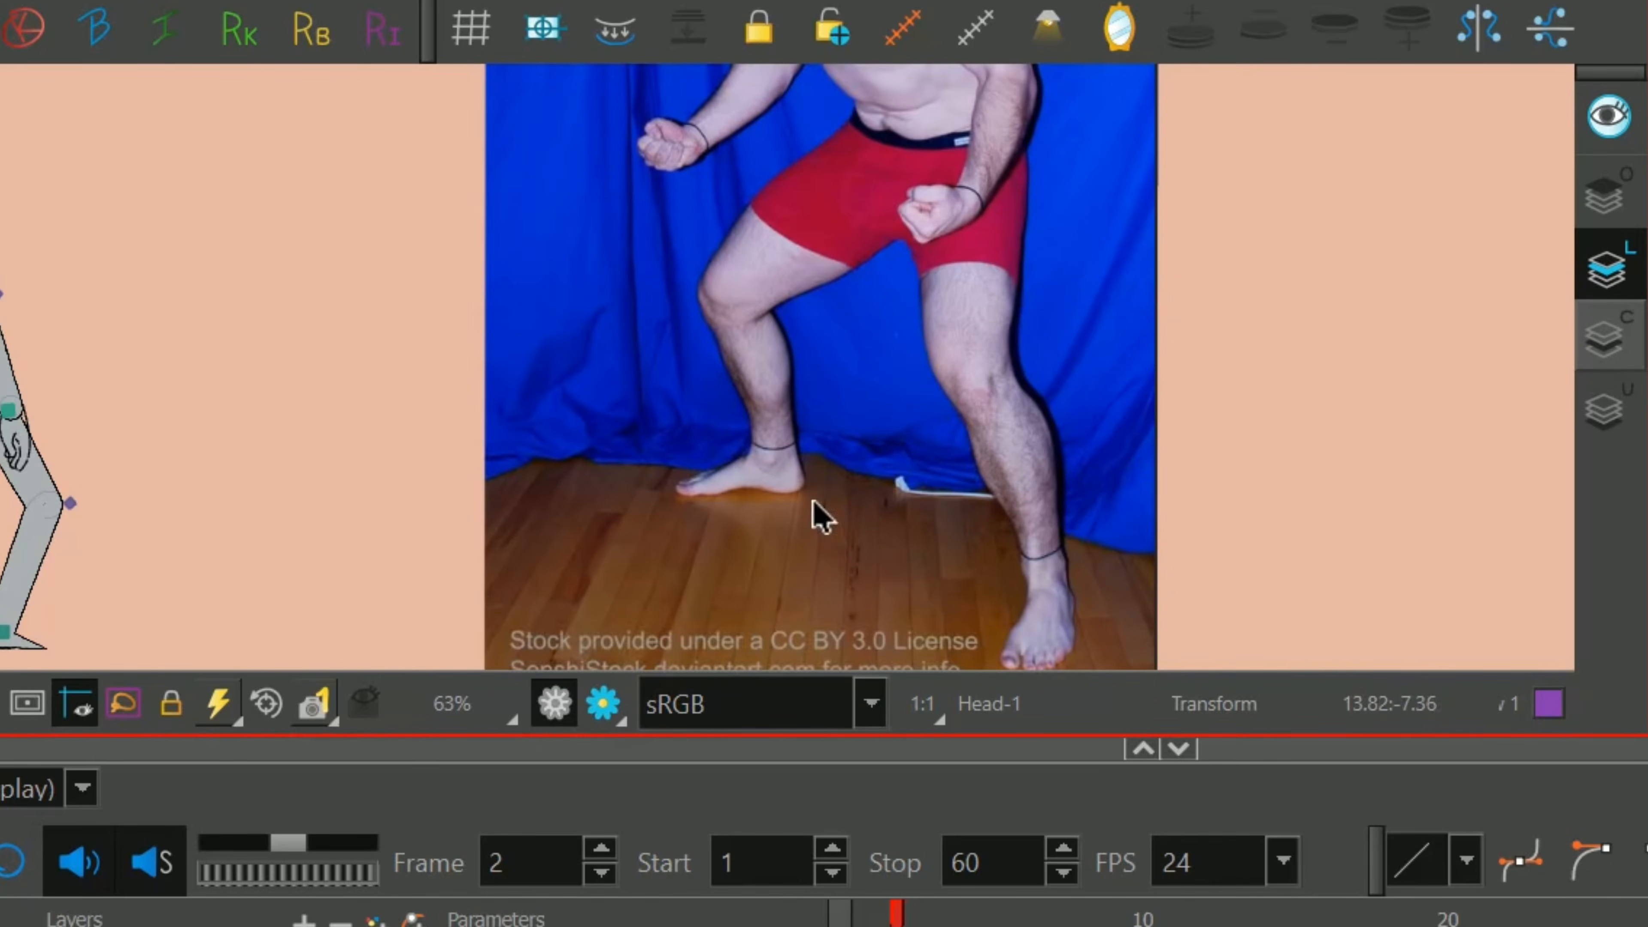
Bend the right-hand leg's knee inward and move its foot outward to the right.
key("space")
left_click_drag(350, 405, 610, 285)
left_click(330, 378)
left_click_drag(296, 392, 197, 418)
left_click(266, 511)
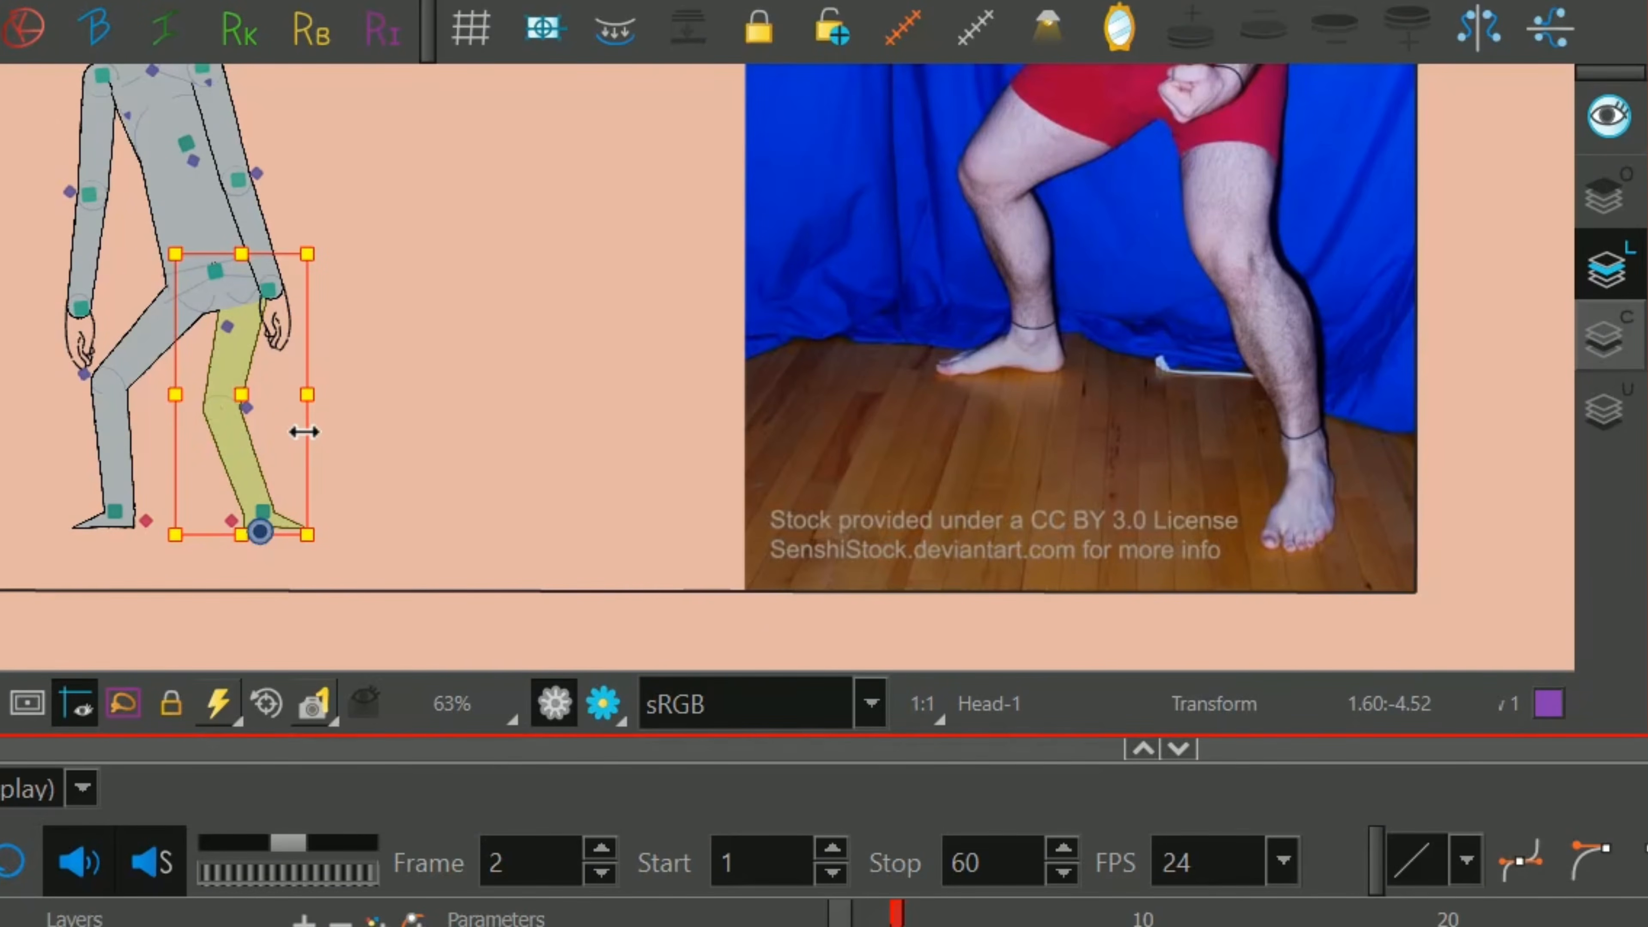
key("Right")
key("Right")
key("Right")
key("Right")
key("Right")
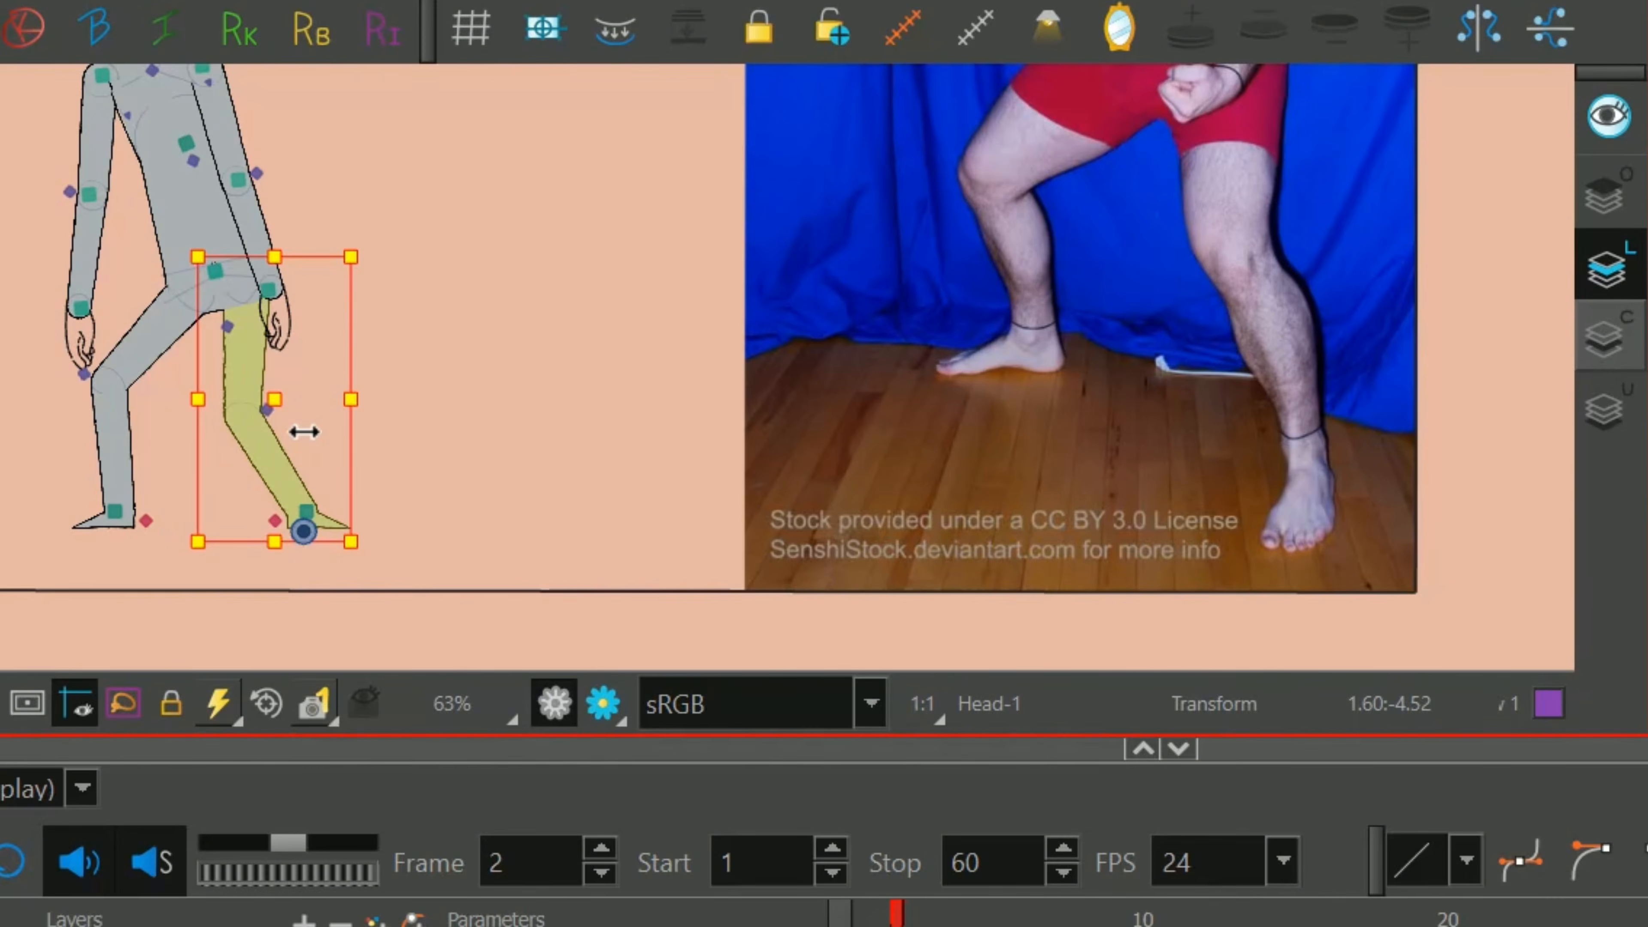
key("ctrl+z")
Flip the B_Foot horizontally so its toes point left.
left_click(348, 522)
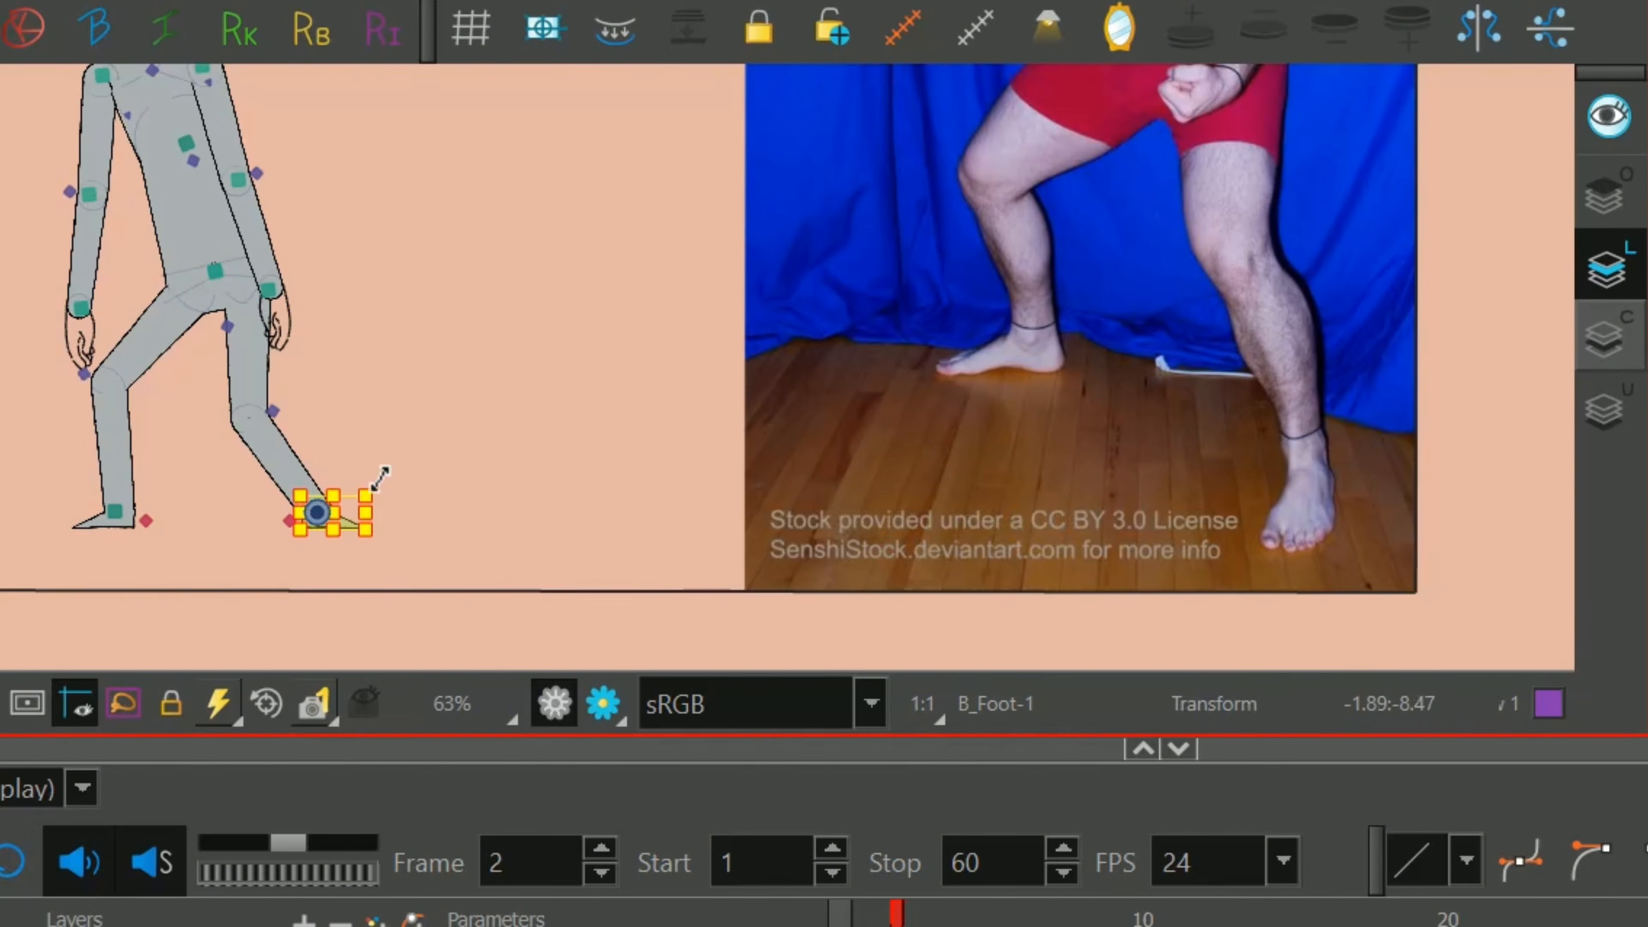
key("4")
left_click(651, 219)
key("1")
key("1")
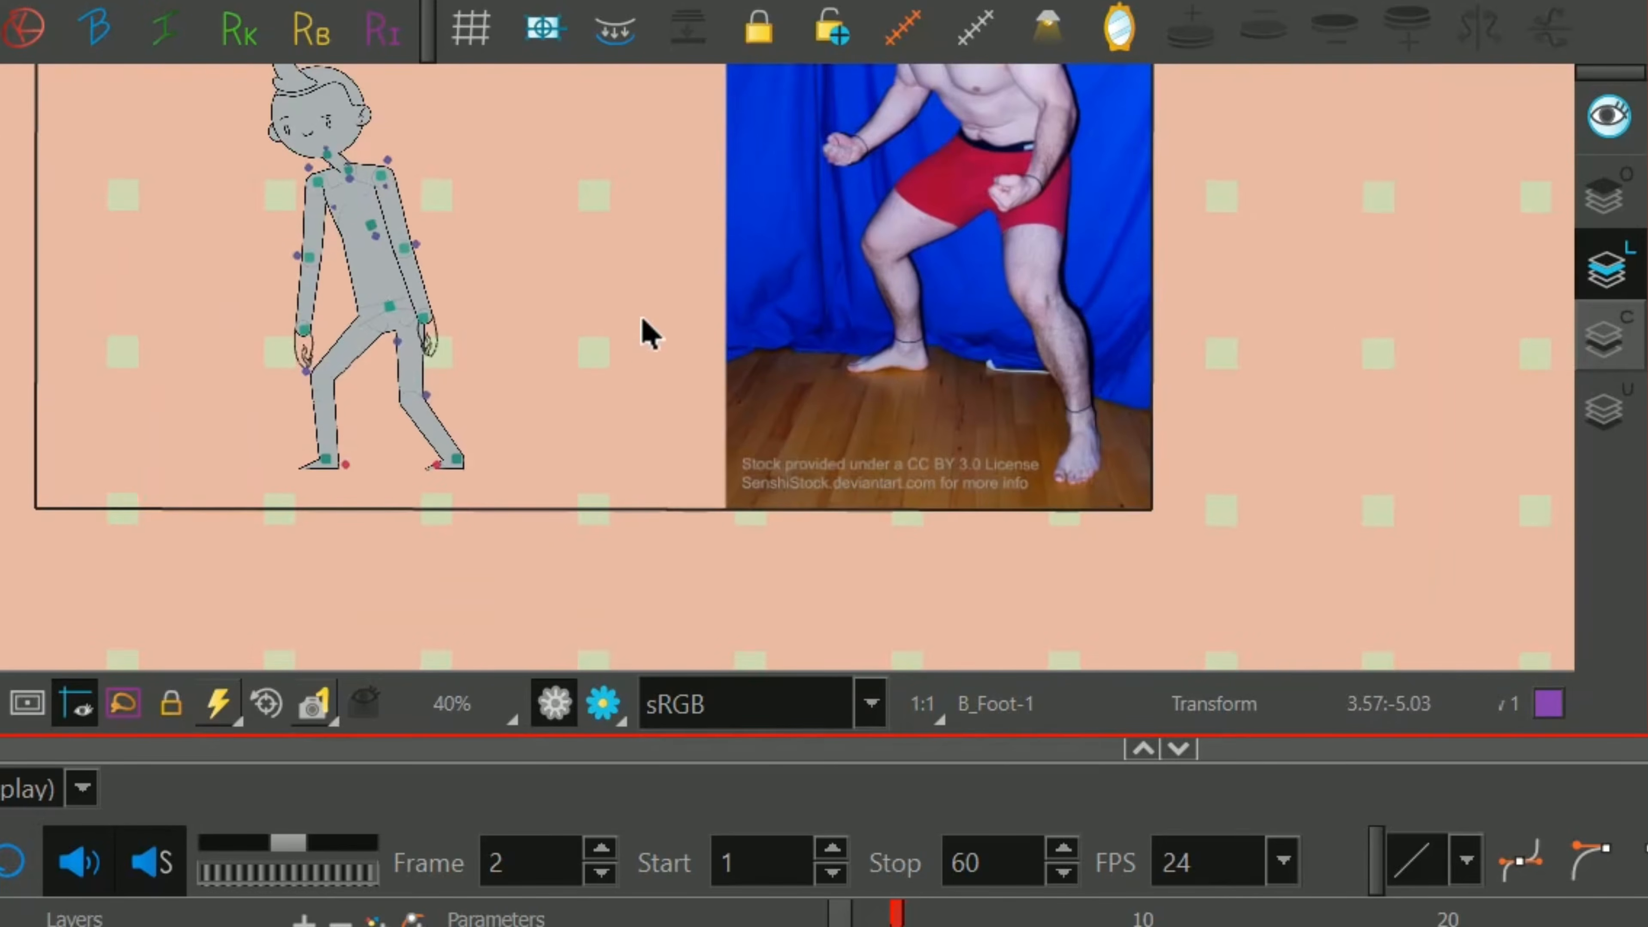
Move the B_Leg knee slightly up and to the right to refine the bend of the planted leg.
key("space")
key("2")
key("2")
key("2")
left_click(189, 433)
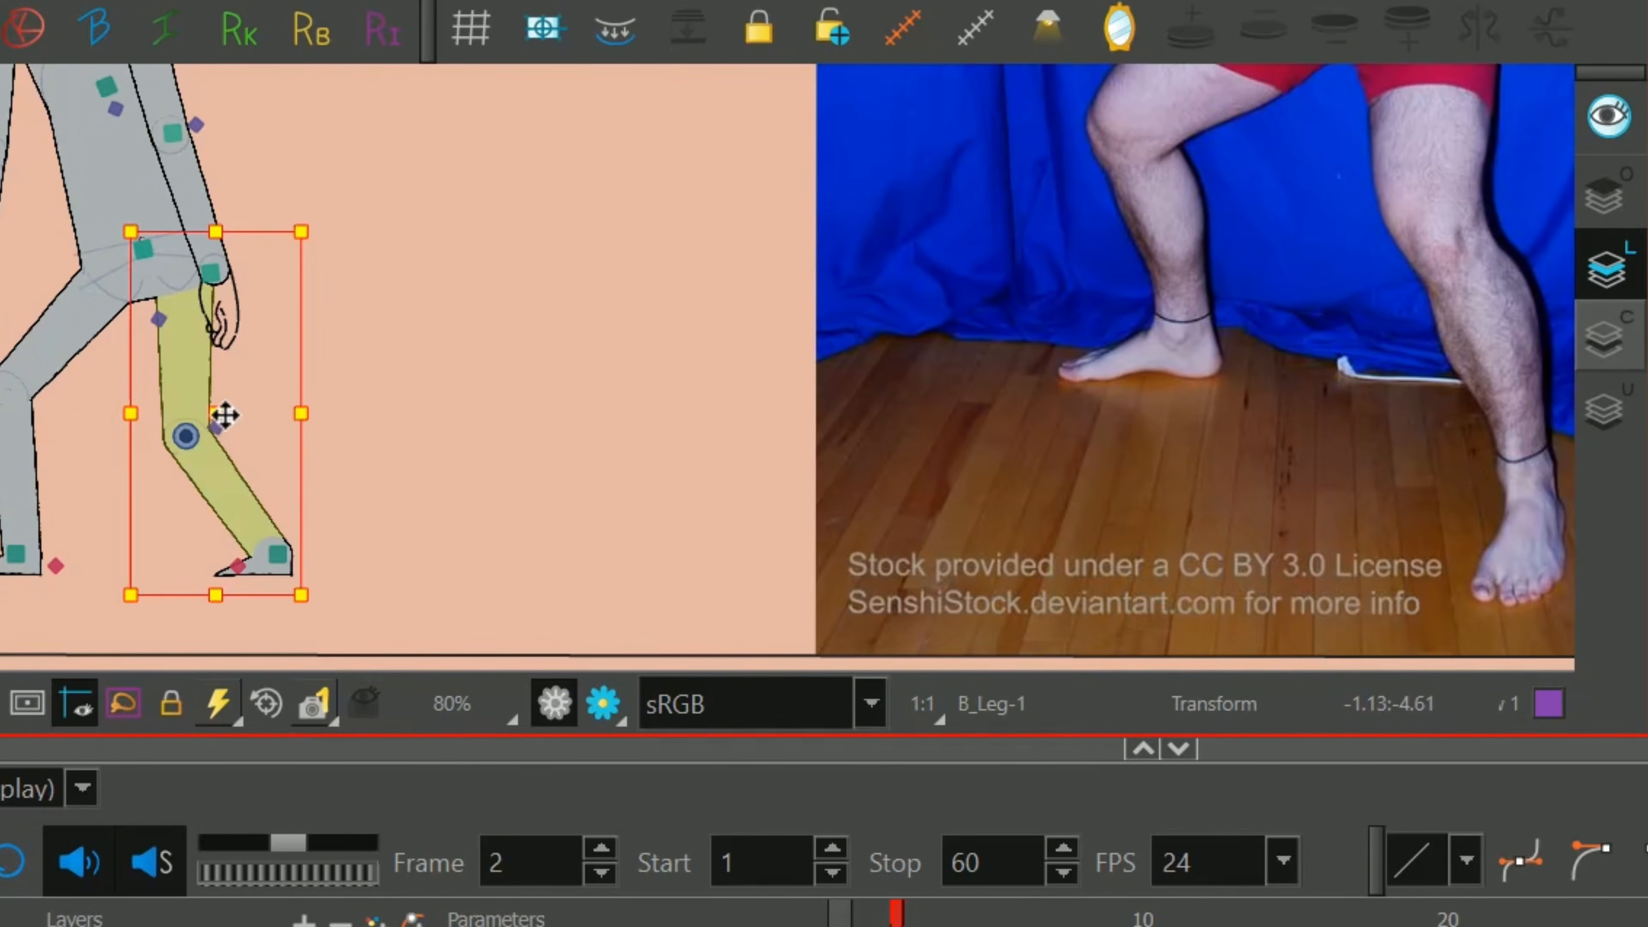
mouse_move(222, 421)
left_mouse_down()
mouse_move(243, 387)
mouse_move(232, 394)
left_mouse_up()
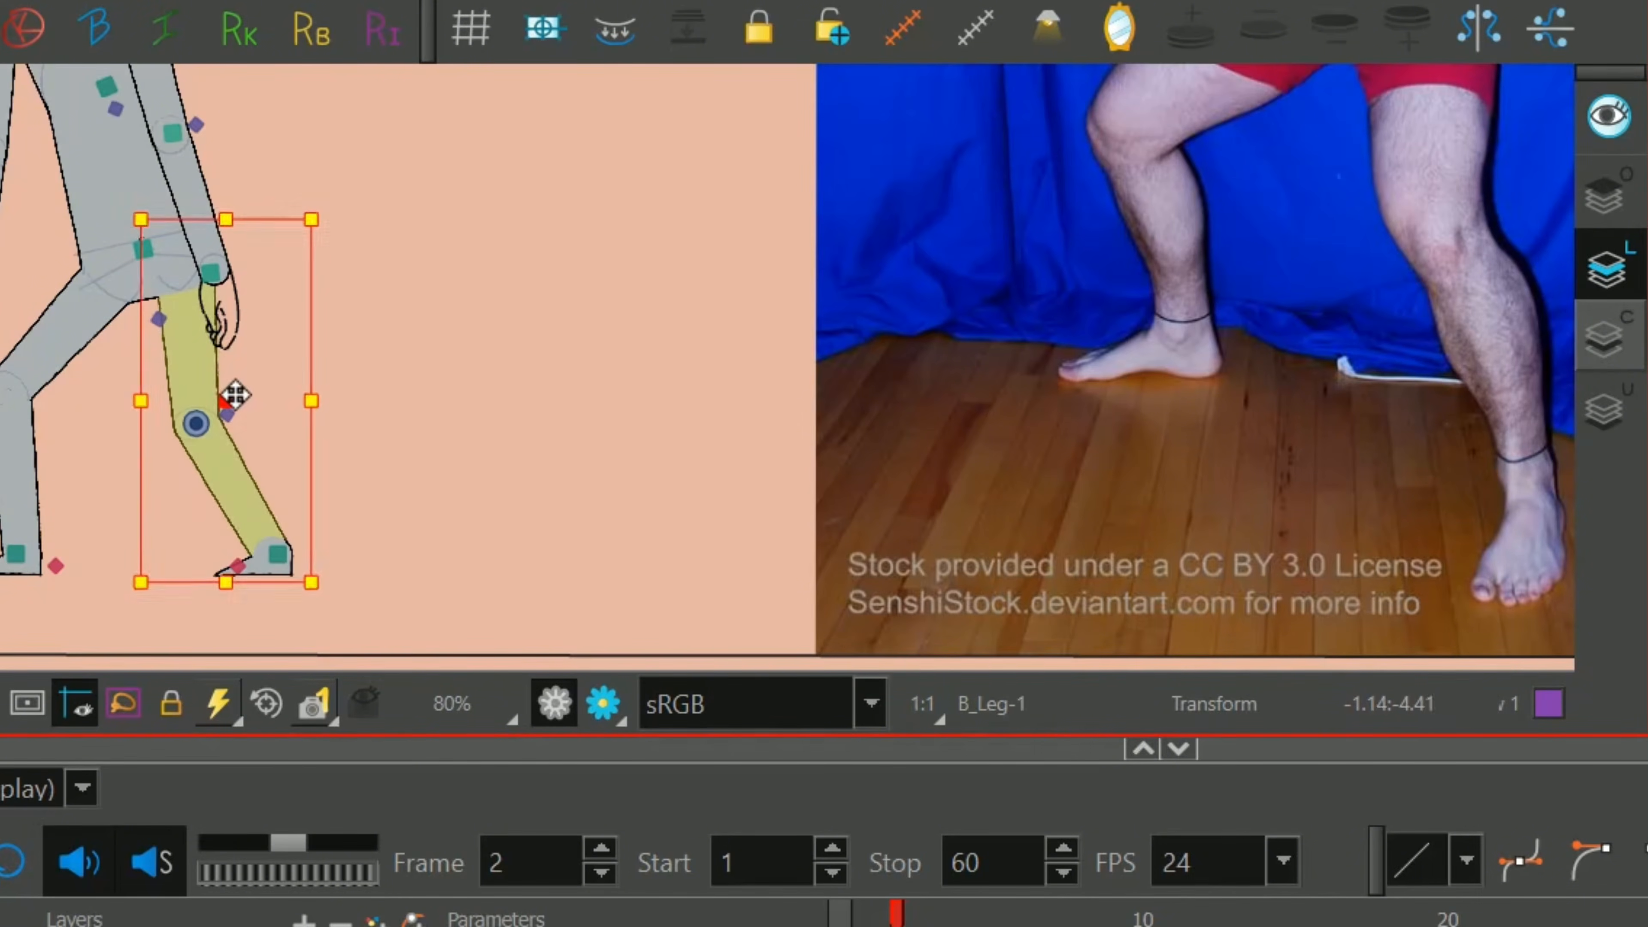
key("1")
key("1")
key("space")
left_click_drag(673, 133, 875, 232)
key("1")
left_click_drag(626, 203, 671, 208)
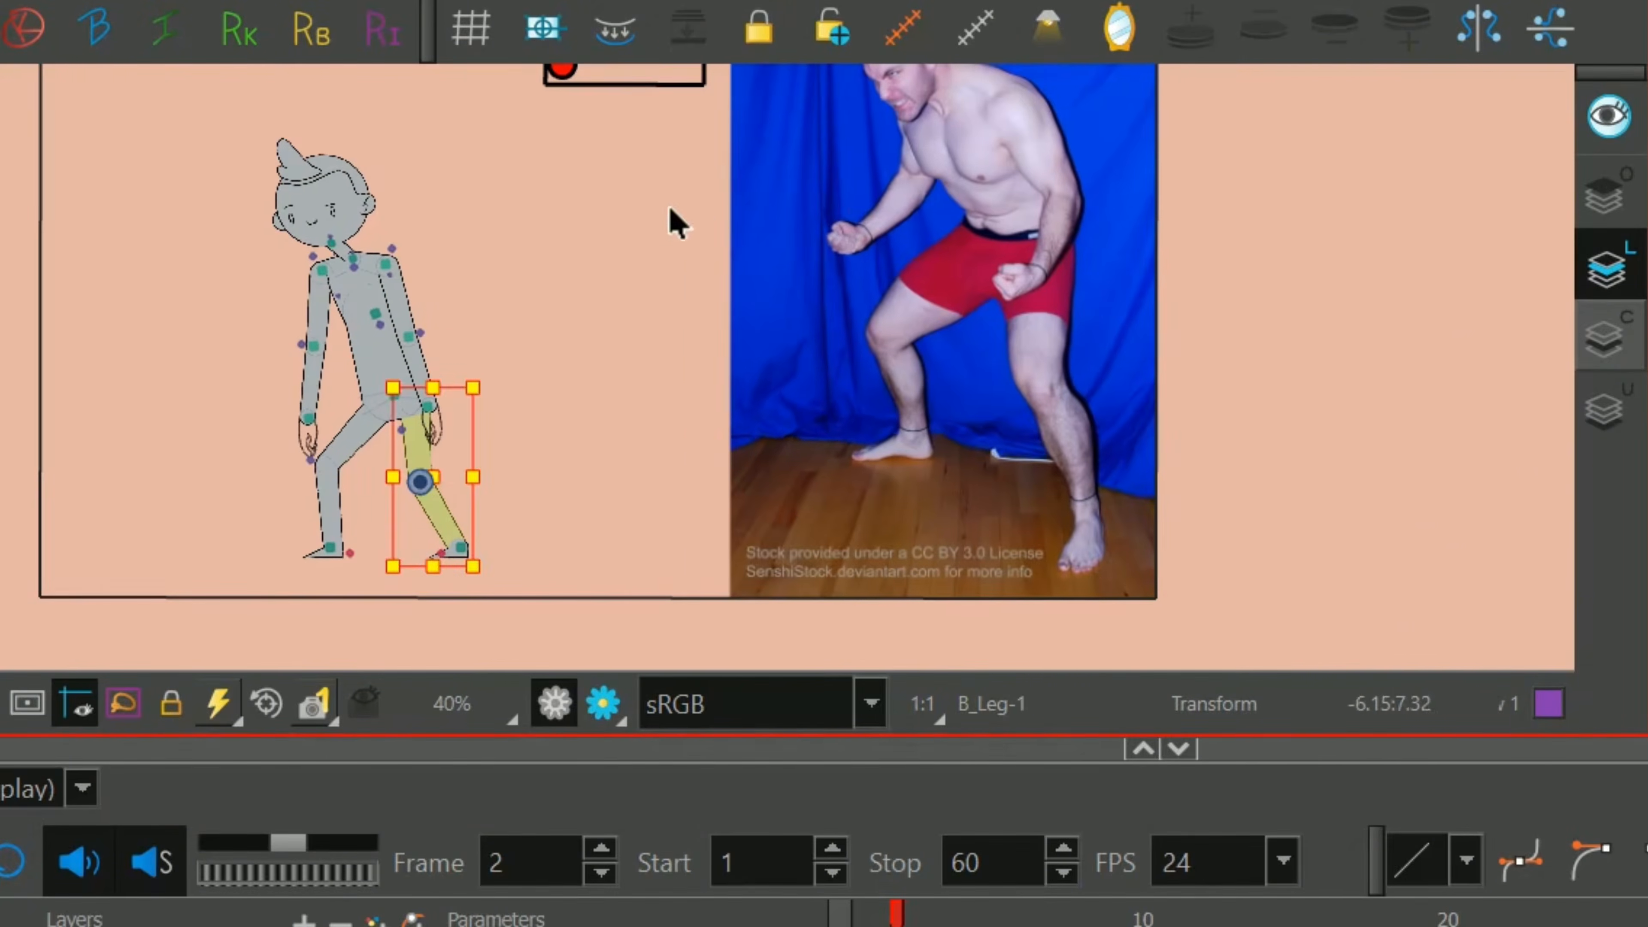
Bend the left-hand arm at the elbow so its forearm reaches out to the left.
left_click(592, 468)
key("2")
left_click(233, 434)
left_click_drag(337, 529, 223, 526)
Bend the right-hand forearm inward and swing the whole arm outward from the shoulder so the hand rests over the hip.
left_click(451, 370)
left_click(383, 390)
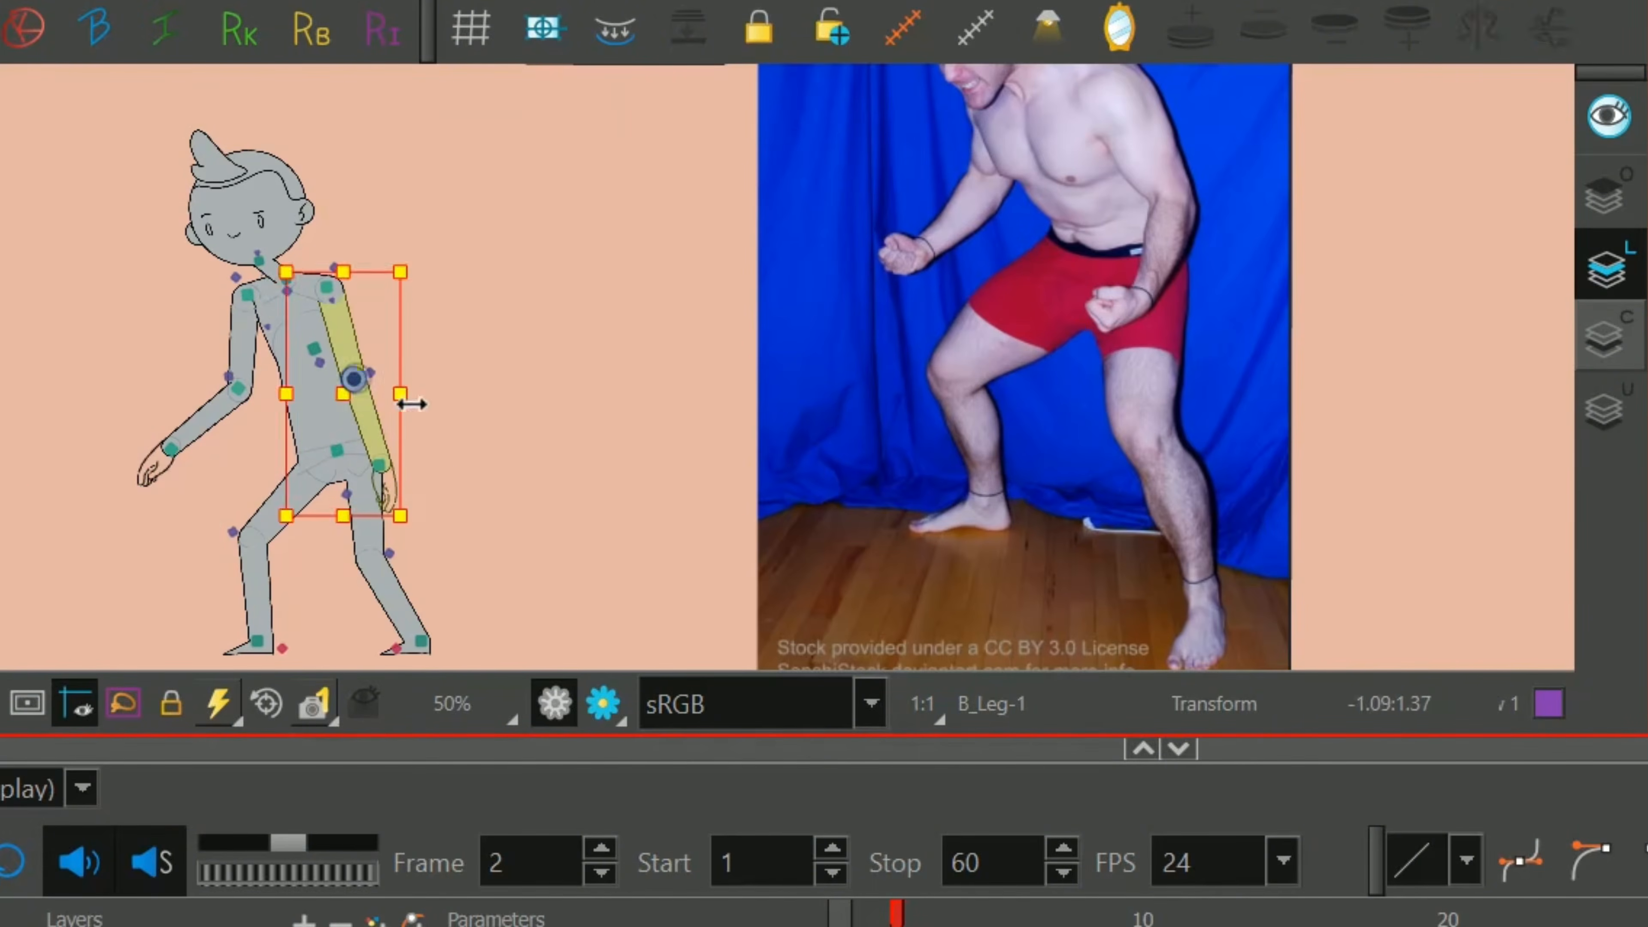
left_click_drag(445, 514, 326, 537)
key("shift+b")
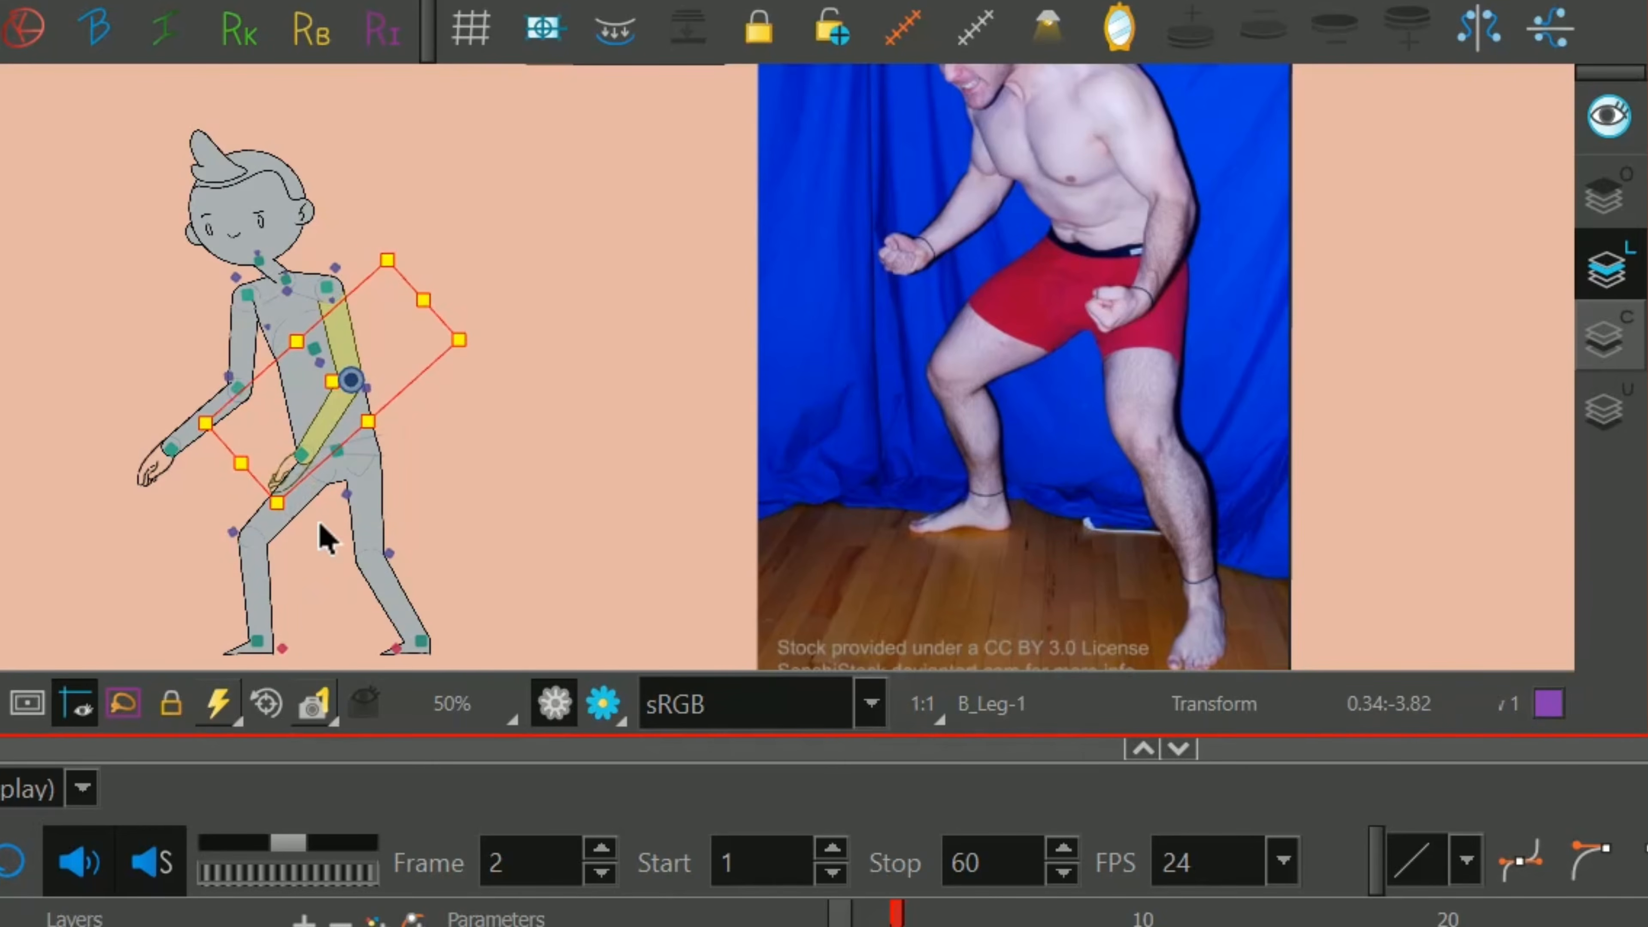
key("b")
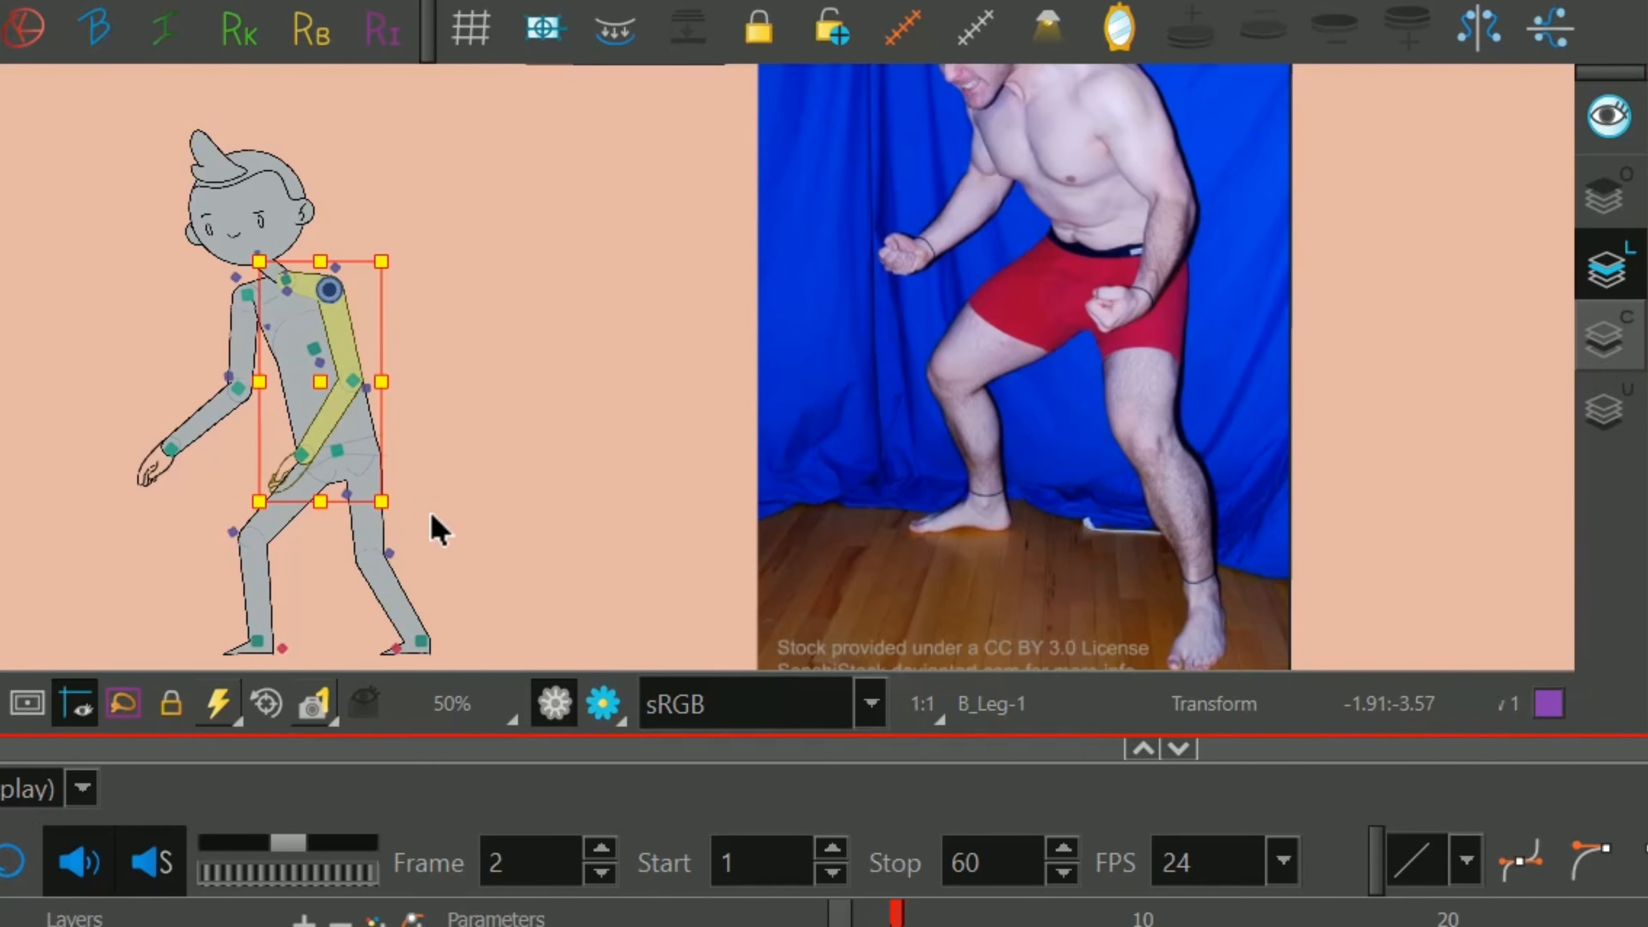
left_click_drag(417, 528, 434, 497)
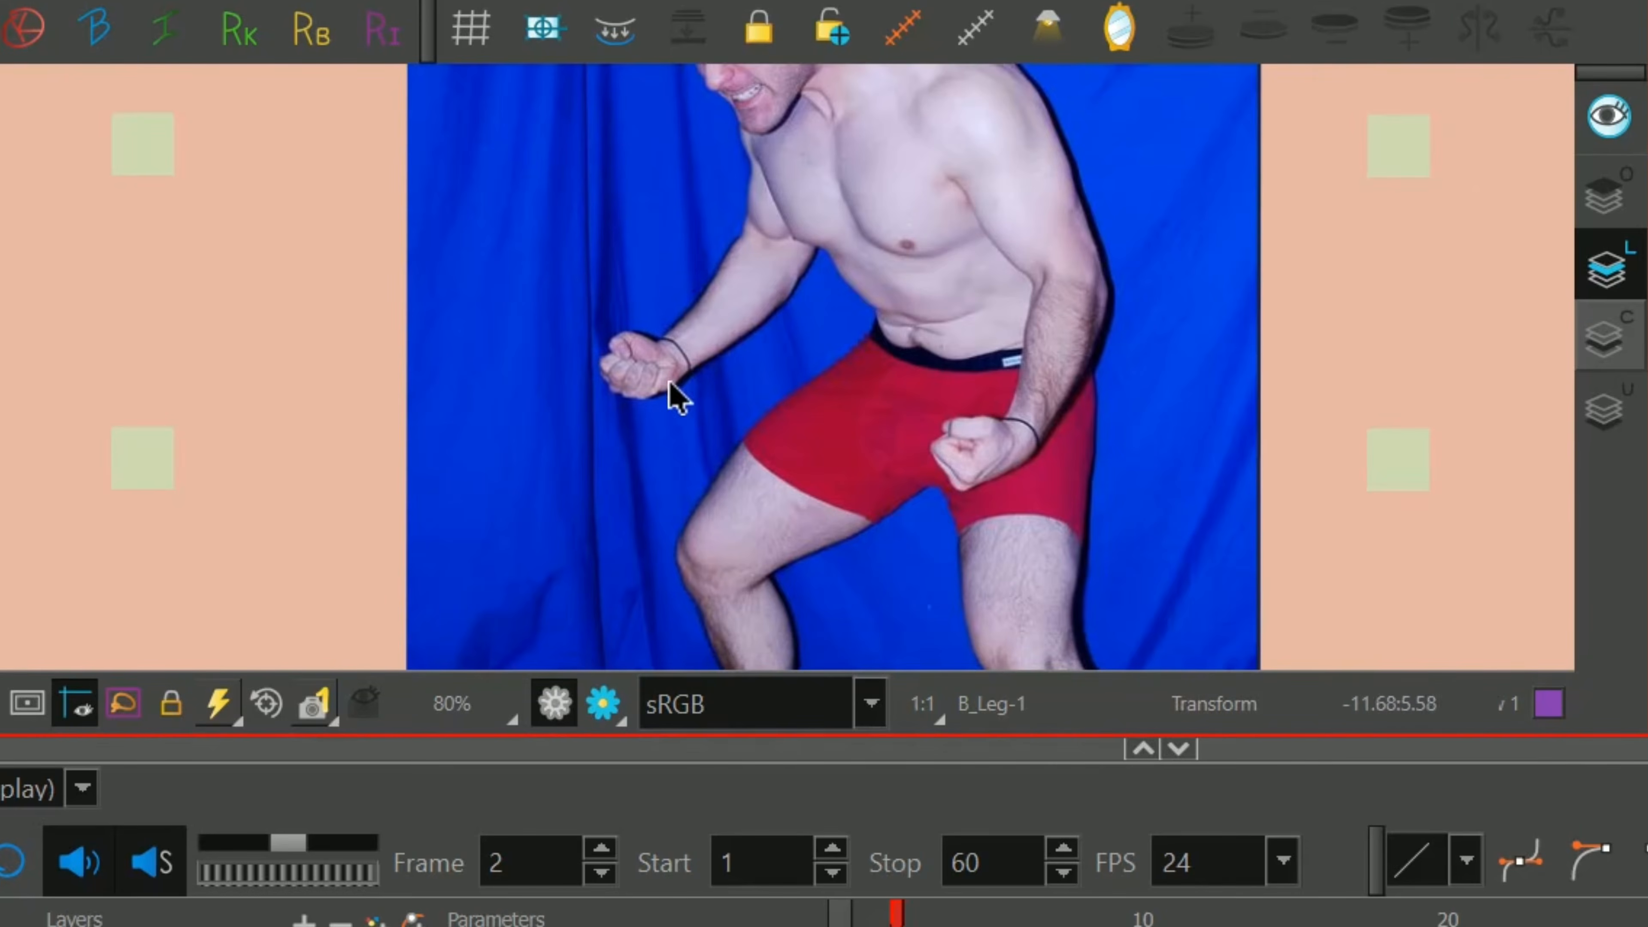
Compare the arms with the reference photo and move the left-hand elbow inward against the torso.
left_click(686, 503)
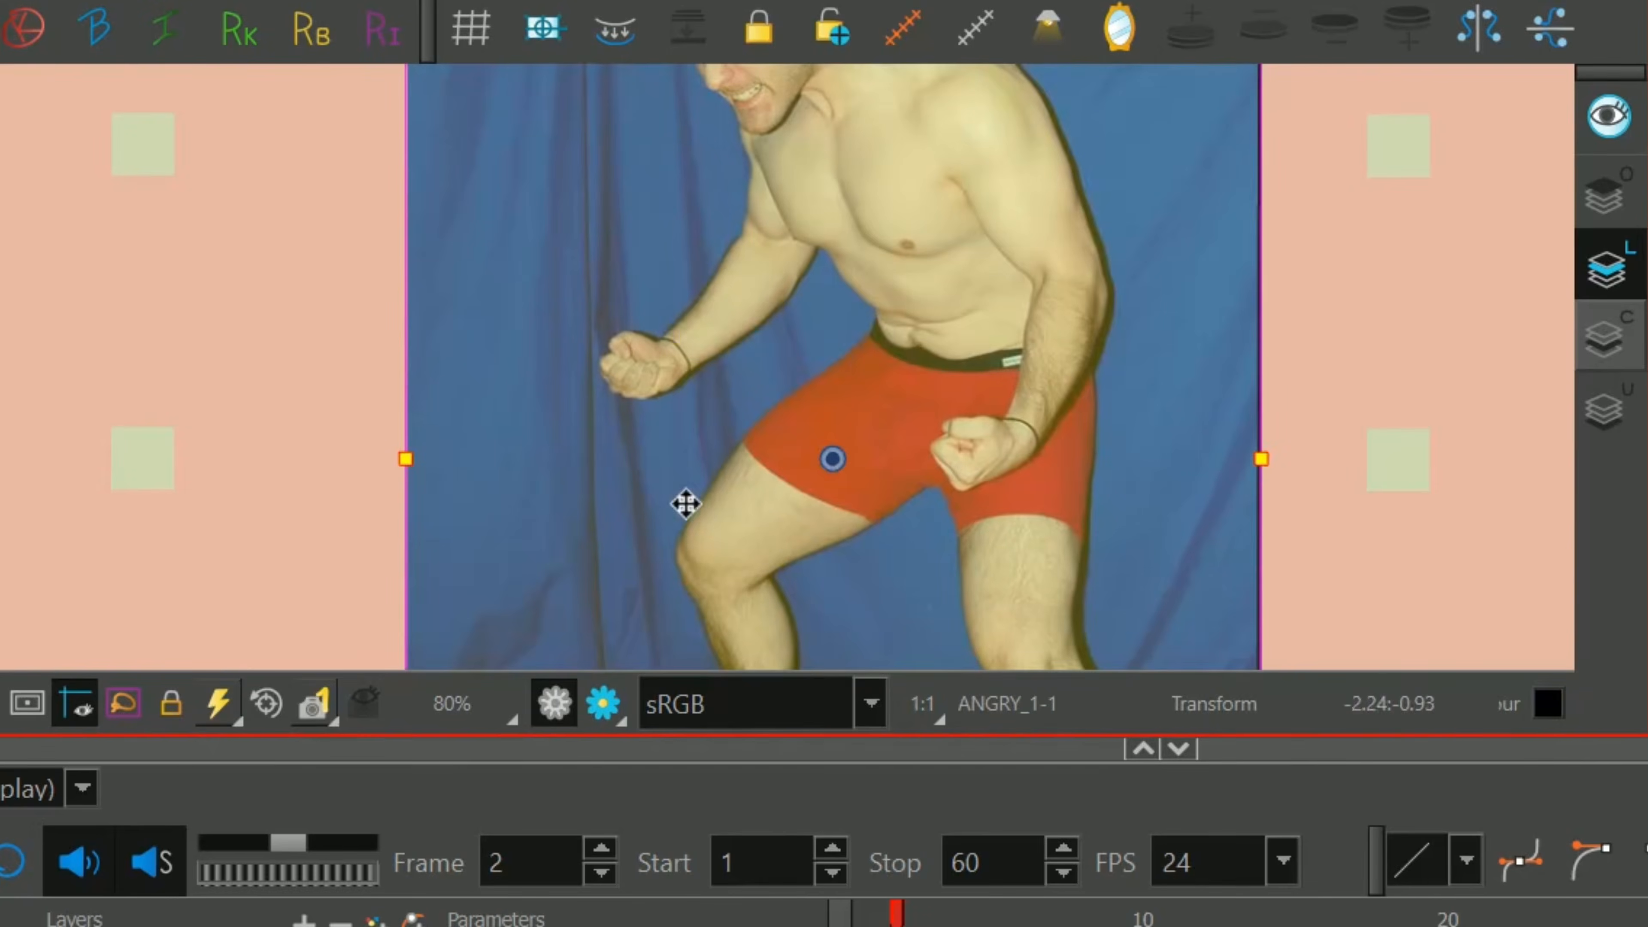
left_click(1365, 336)
left_click_drag(732, 452, 1043, 324)
scroll(537, 371, "down", 1)
left_click_drag(538, 371, 732, 300)
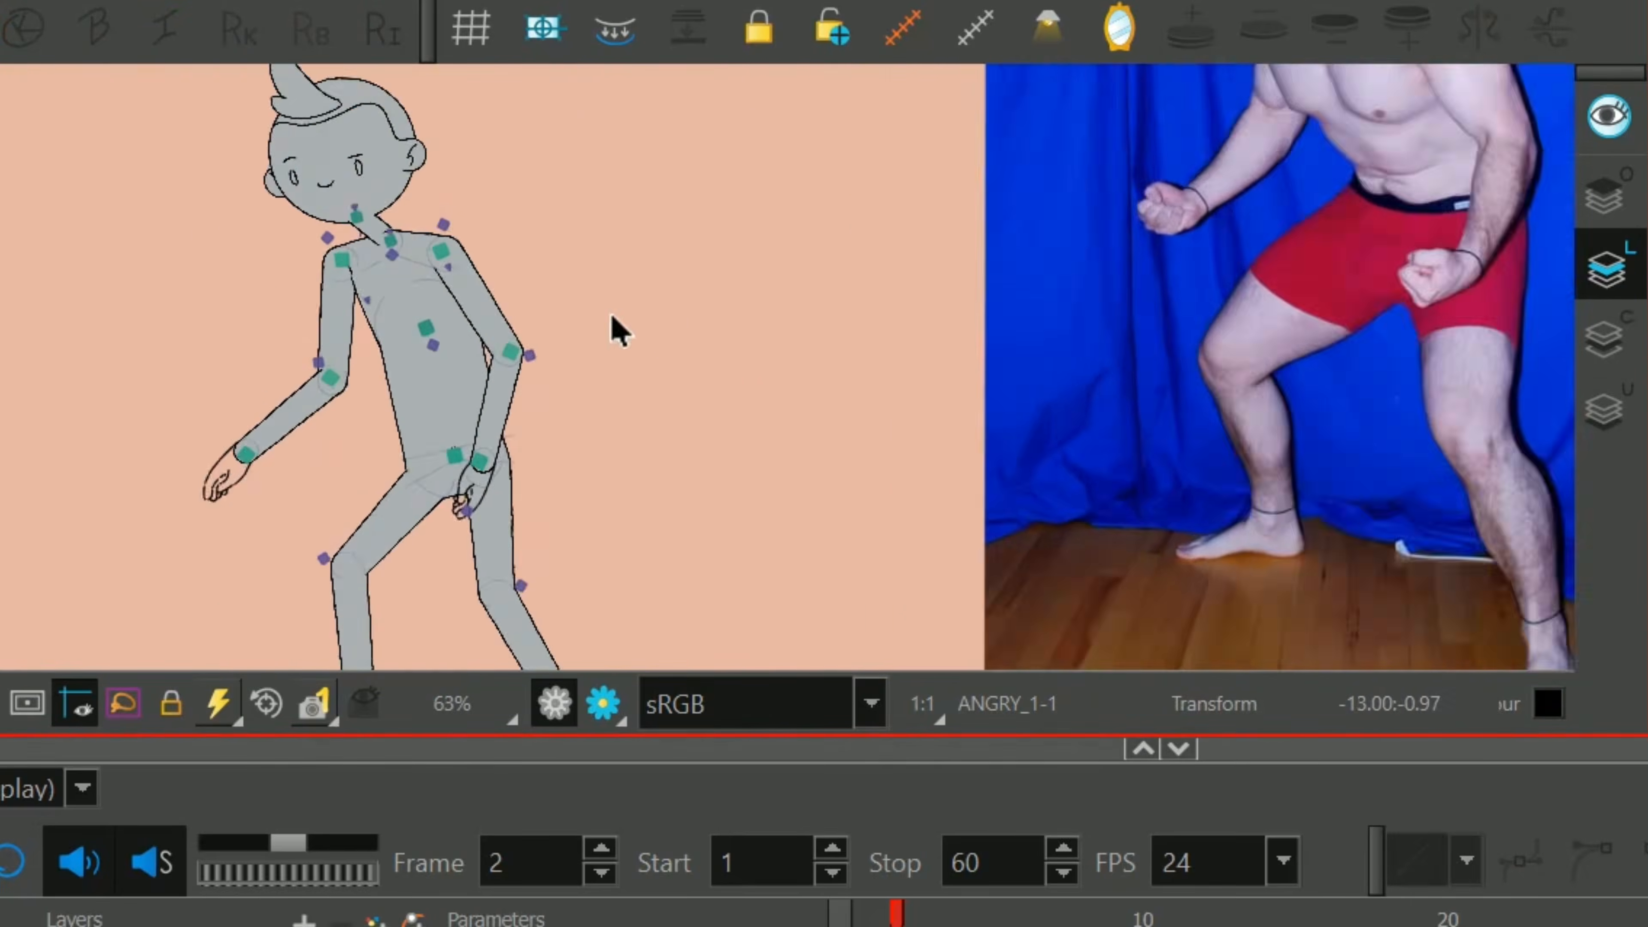
scroll(614, 331, "up", 1)
left_click(233, 388)
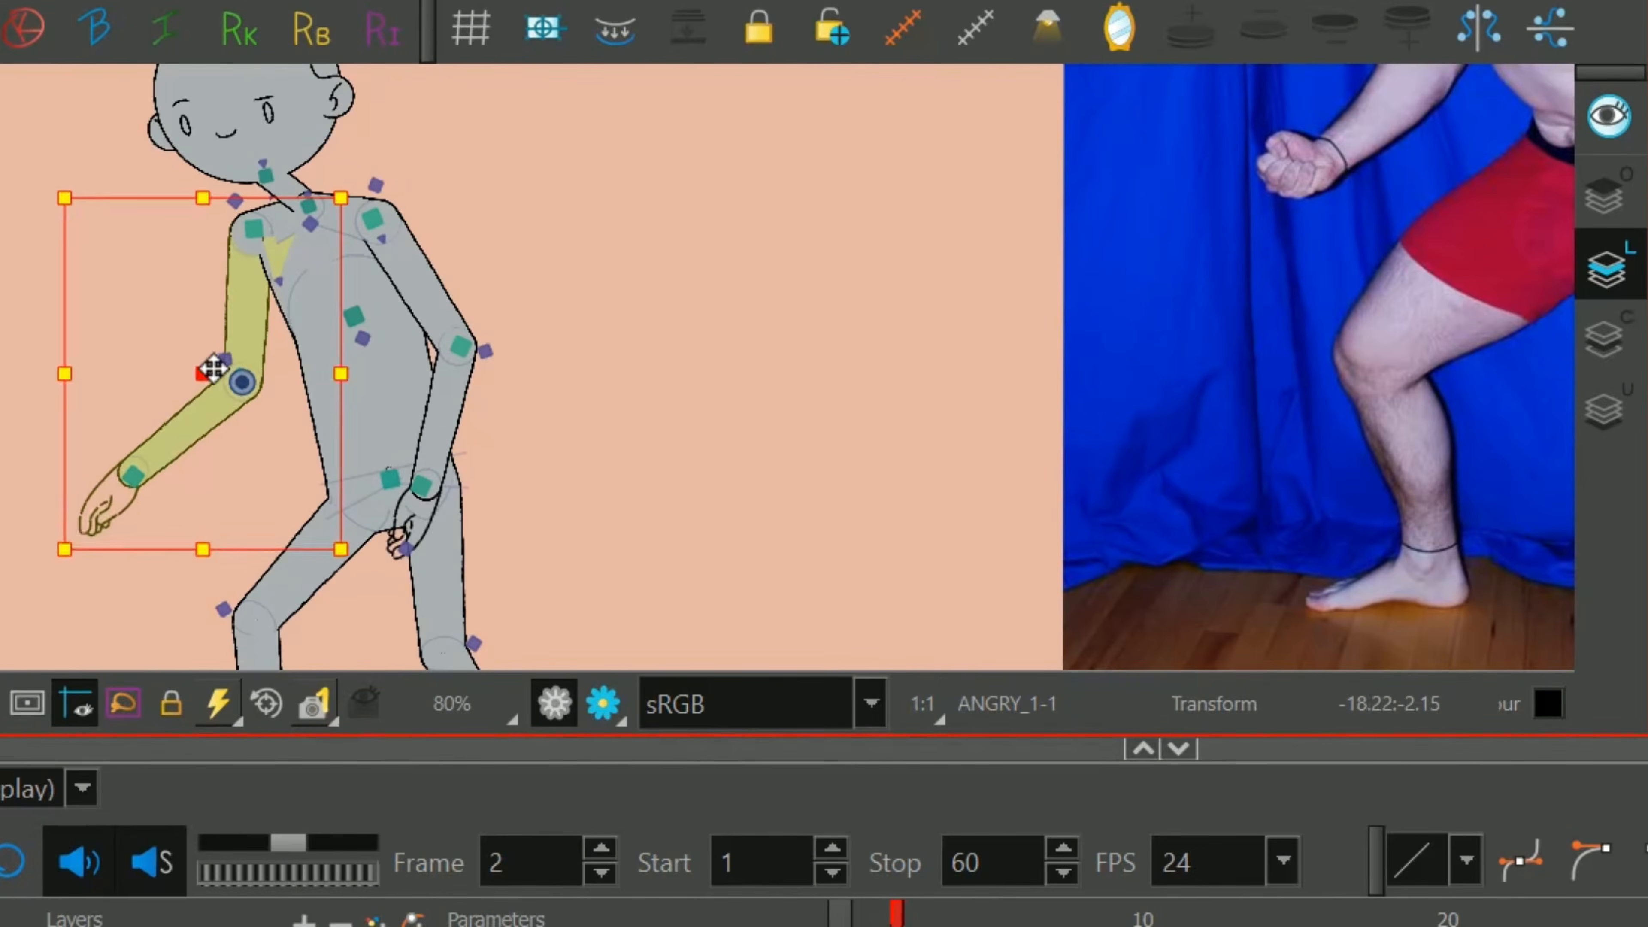
left_click_drag(213, 368, 277, 348)
scroll(704, 403, "down", 1)
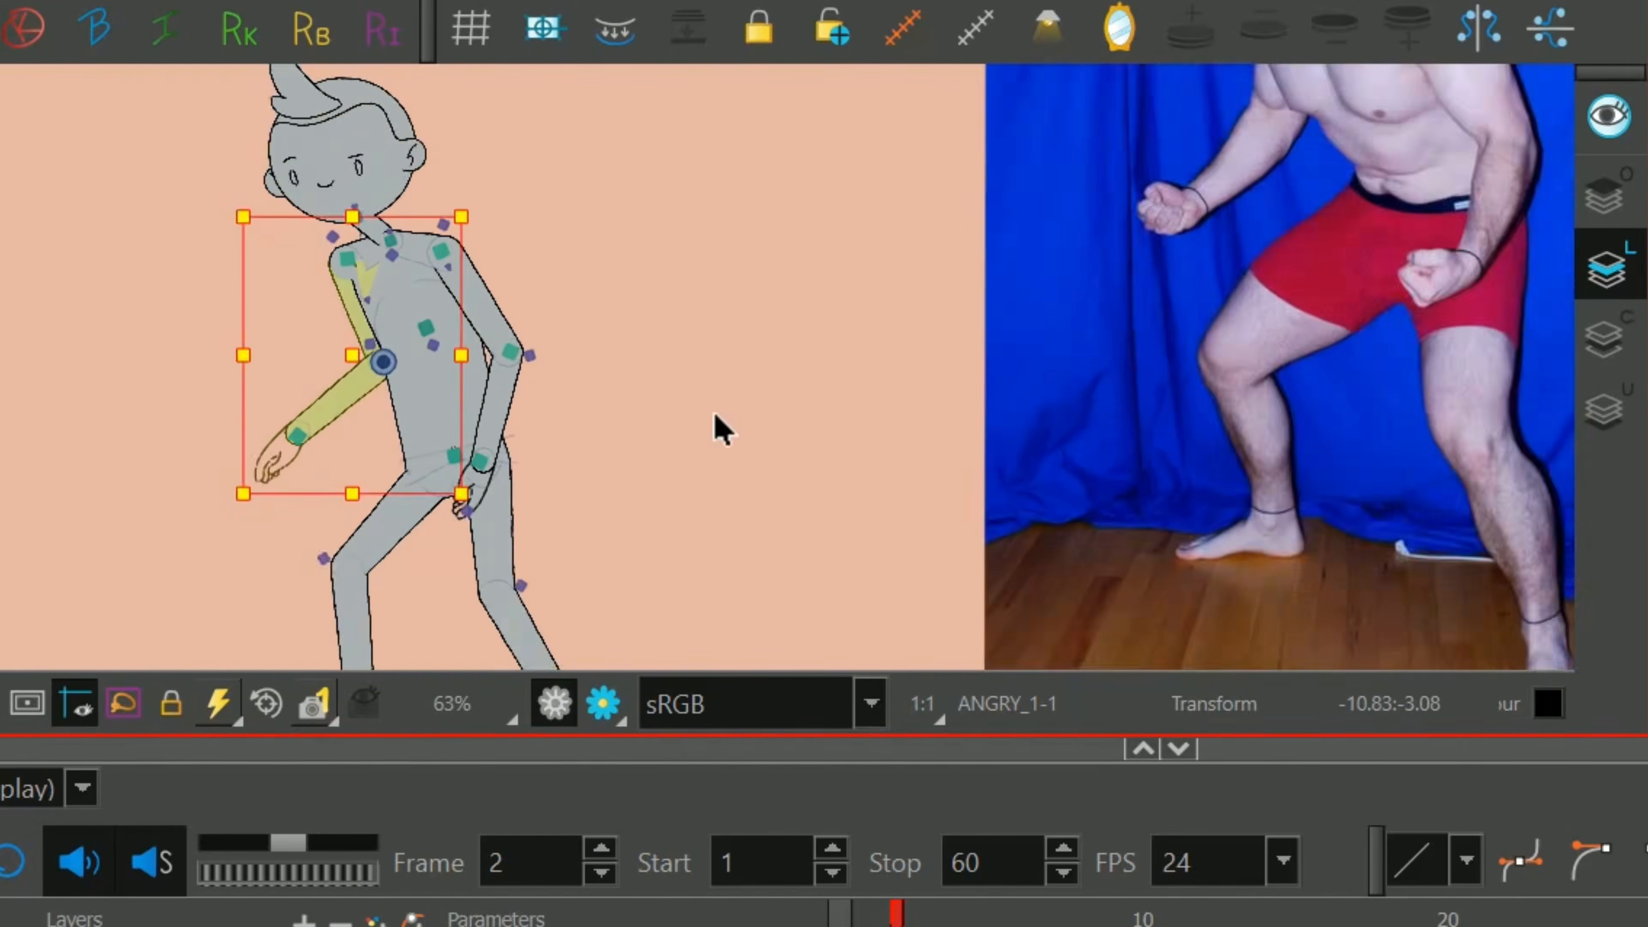
Swap the drawings of both hands to closed fists.
left_click_drag(714, 414, 867, 512)
mouse_move(550, 374)
left_mouse_down()
mouse_move(553, 392)
mouse_move(552, 377)
left_mouse_up()
left_click_drag(756, 486, 736, 386)
scroll(736, 376, "up", 1)
left_click(671, 402)
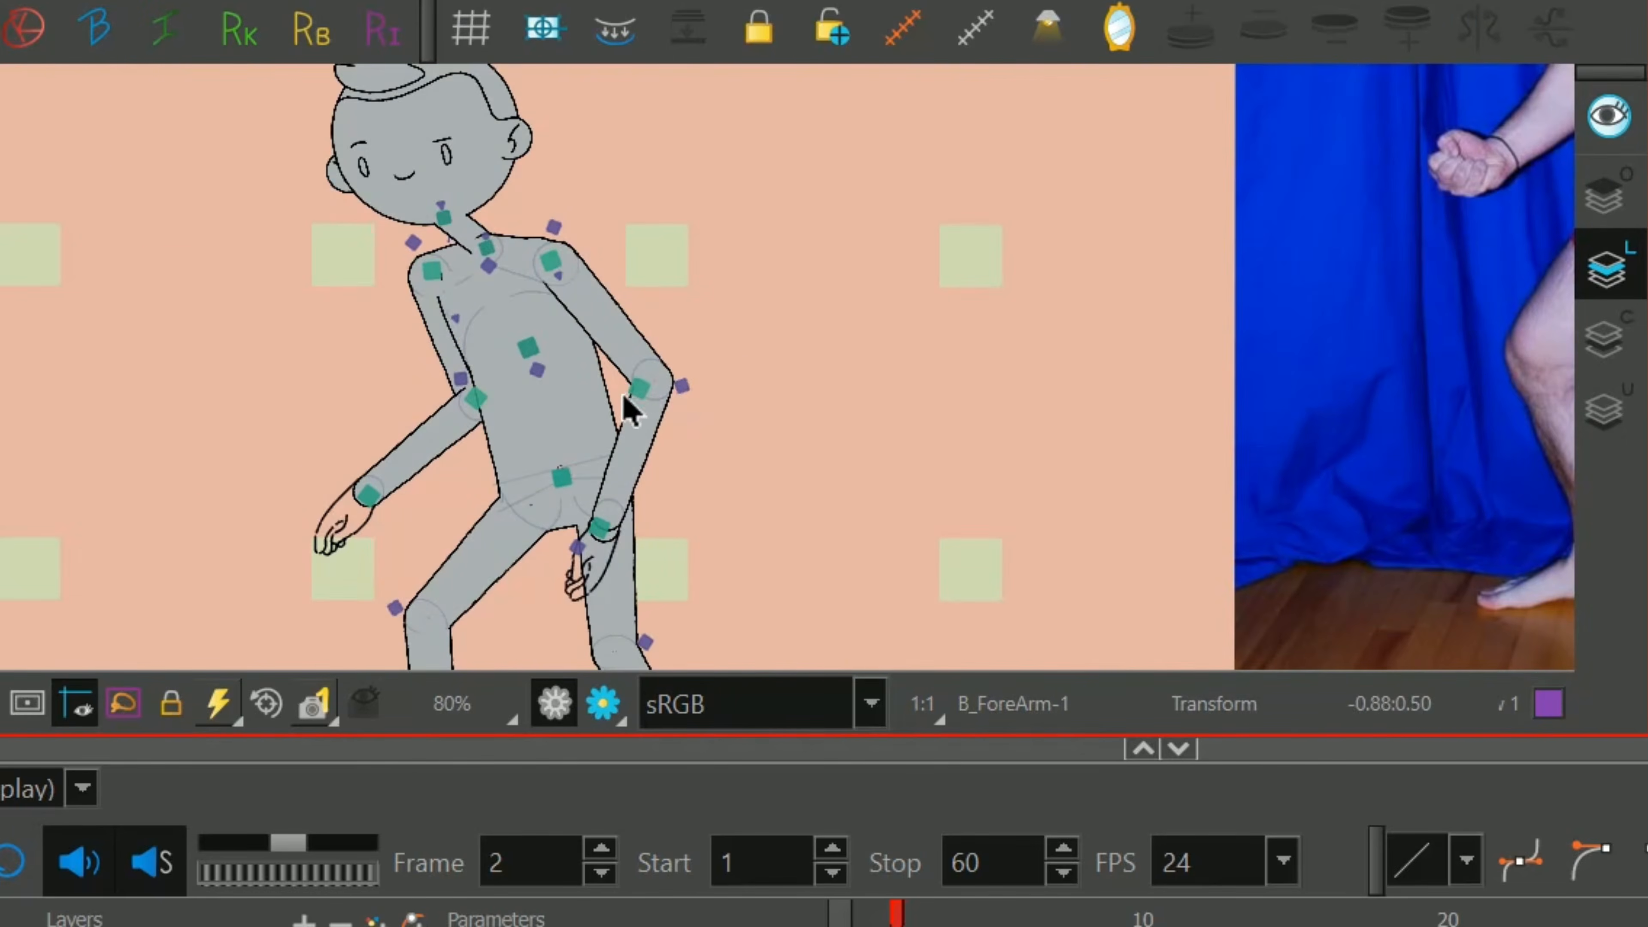
left_click_drag(885, 438, 447, 458)
left_click_drag(340, 367, 582, 297)
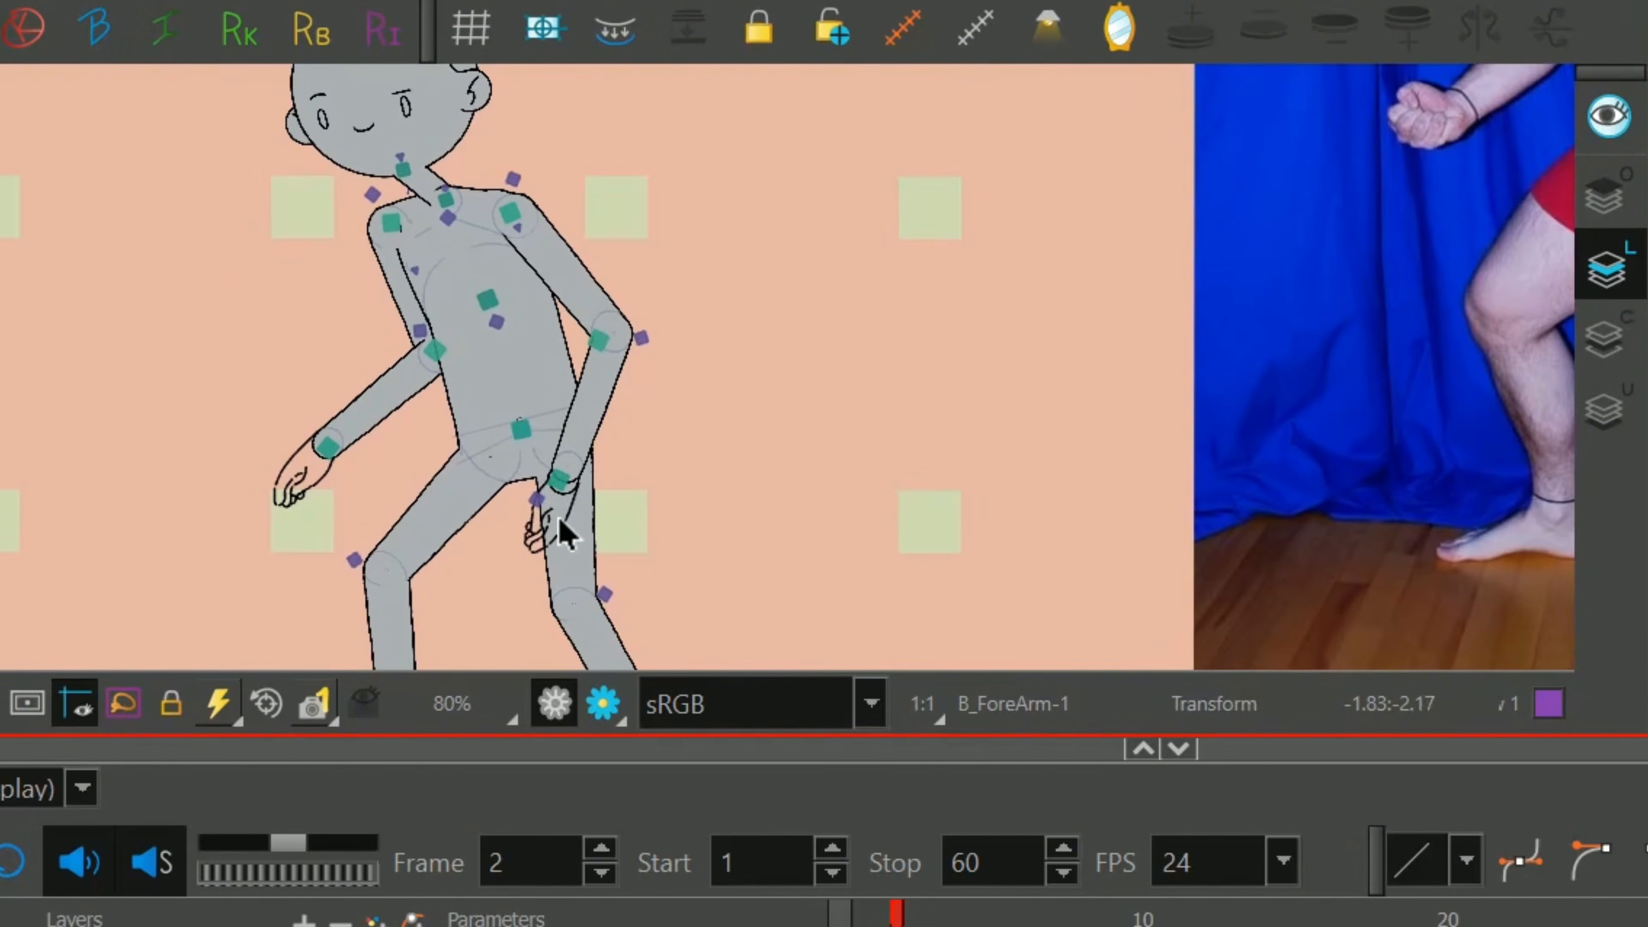
left_click(544, 523)
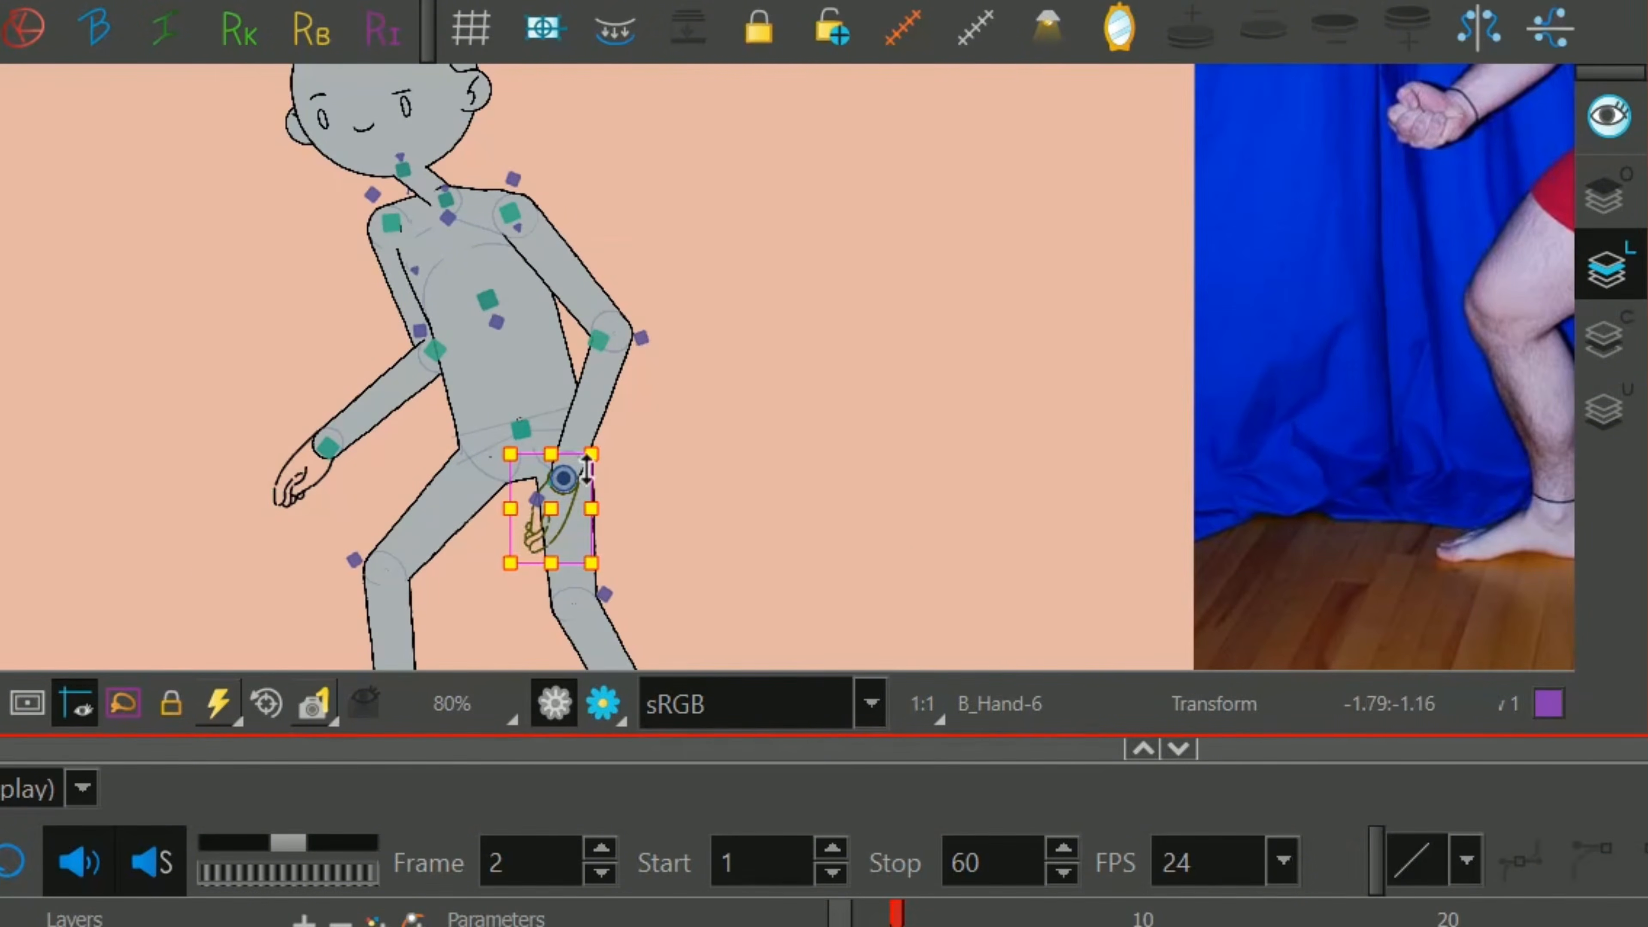
key("bracketleft")
left_click(292, 494)
scroll(524, 405, "down", 2)
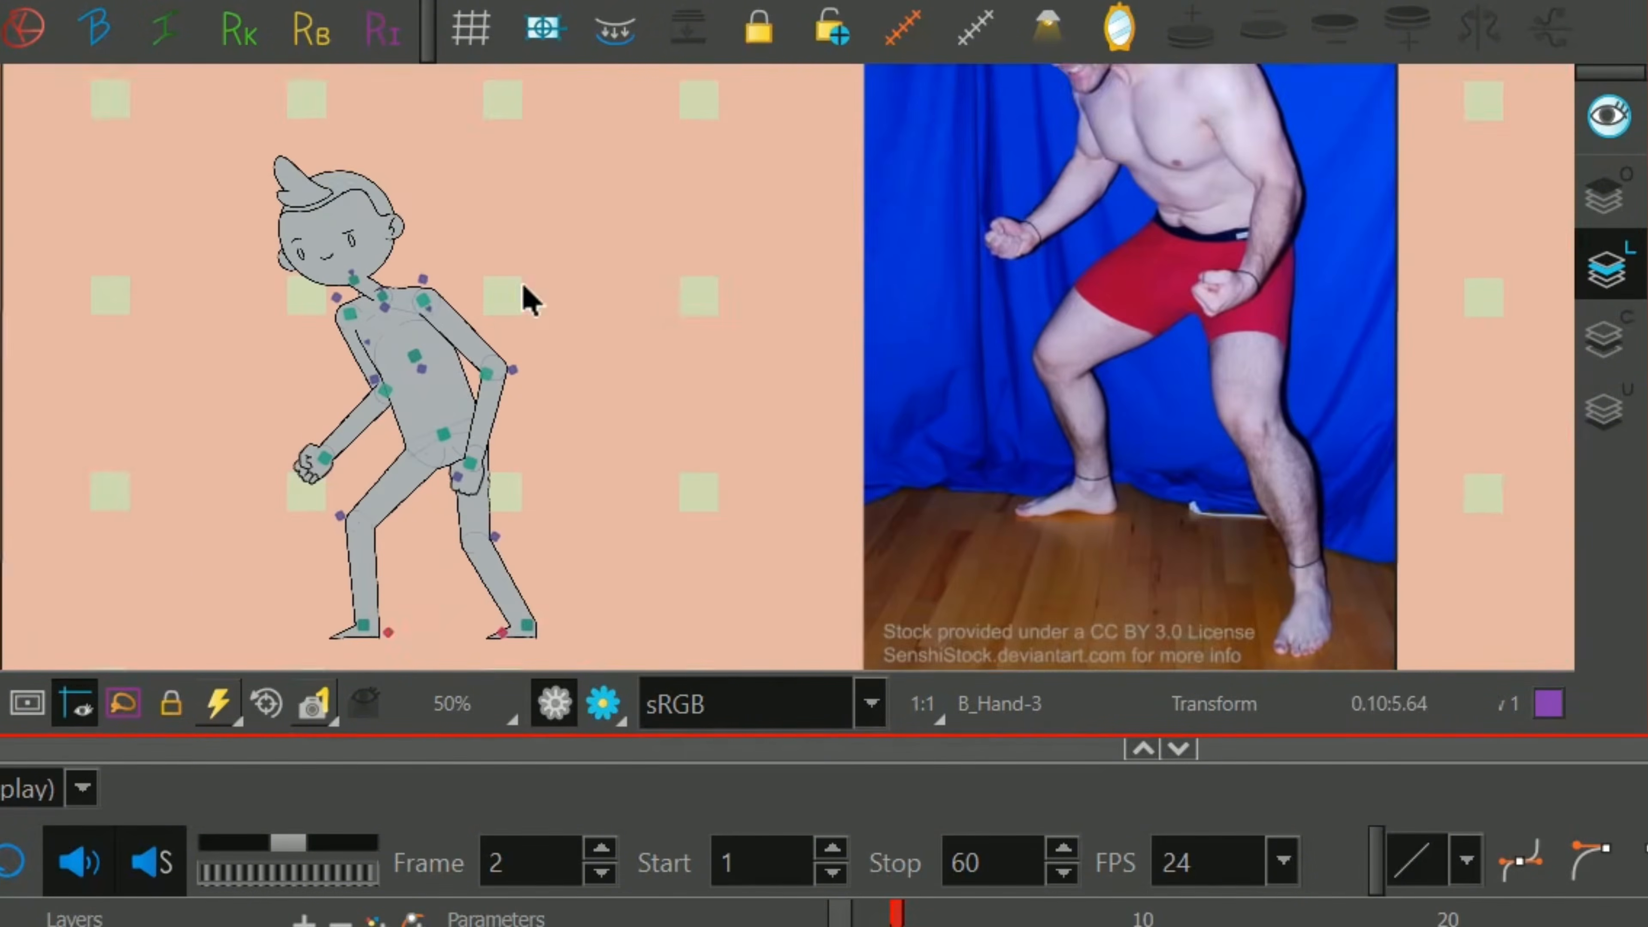
Reshape the right side of the Middle_Torso deformer into an outward-curving back by moving its points and handles.
left_click_drag(521, 351, 609, 349)
scroll(579, 260, "up", 2)
scroll(519, 370, "up", 1)
left_click(478, 386)
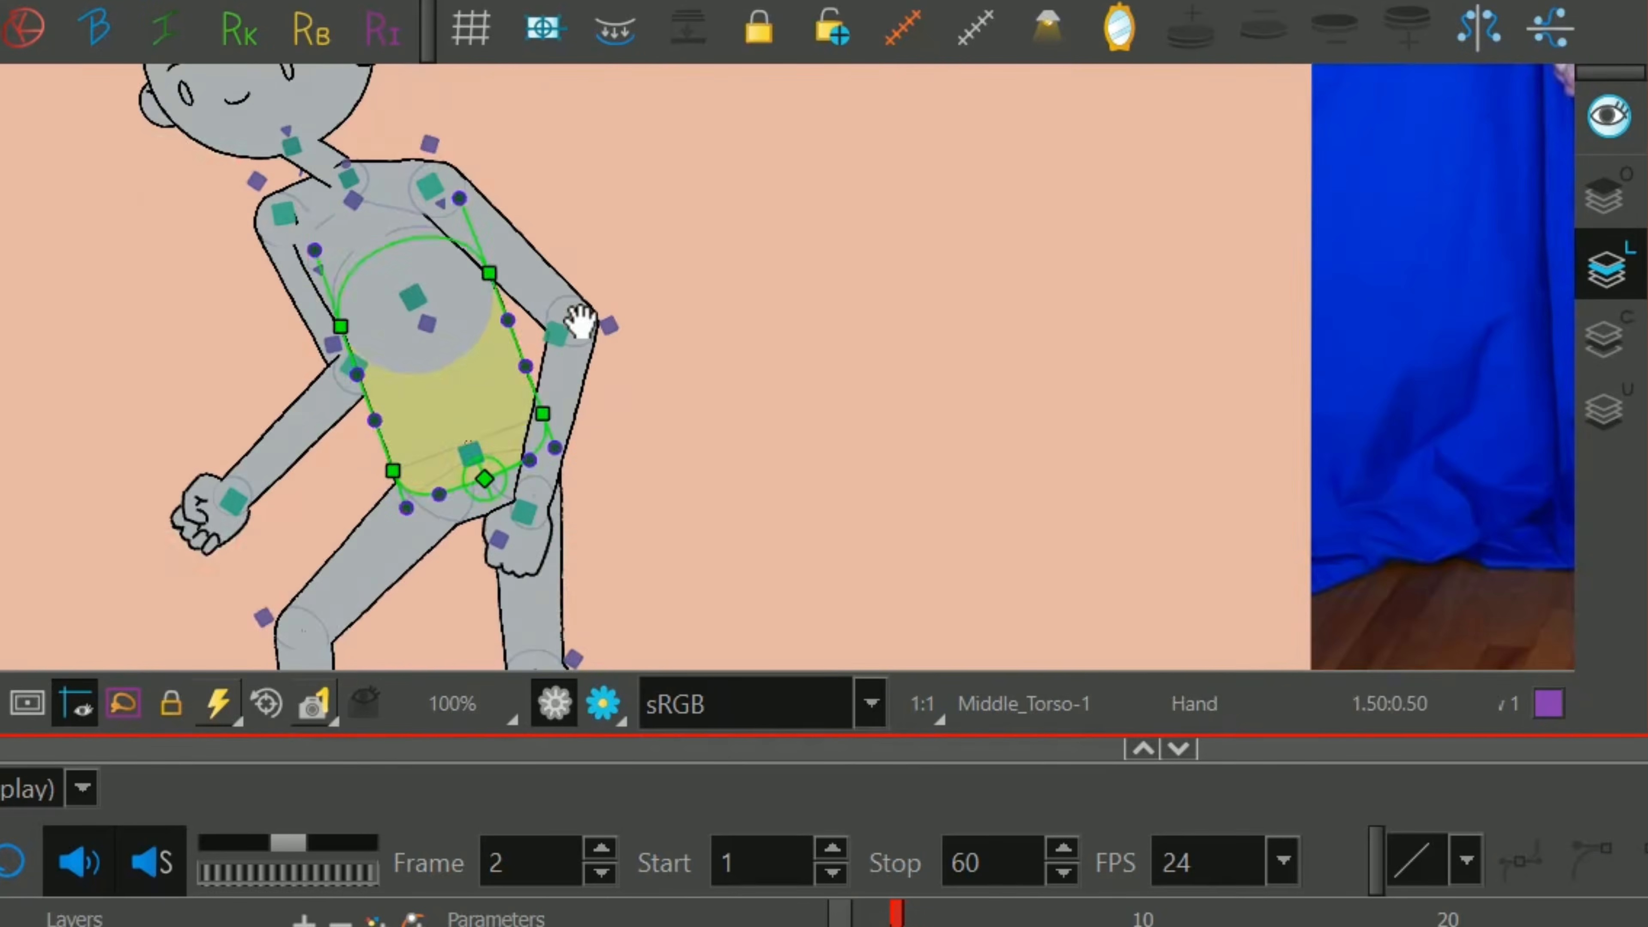
scroll(578, 324, "up", 2)
left_click_drag(488, 409, 500, 385)
left_click_drag(501, 513, 504, 543)
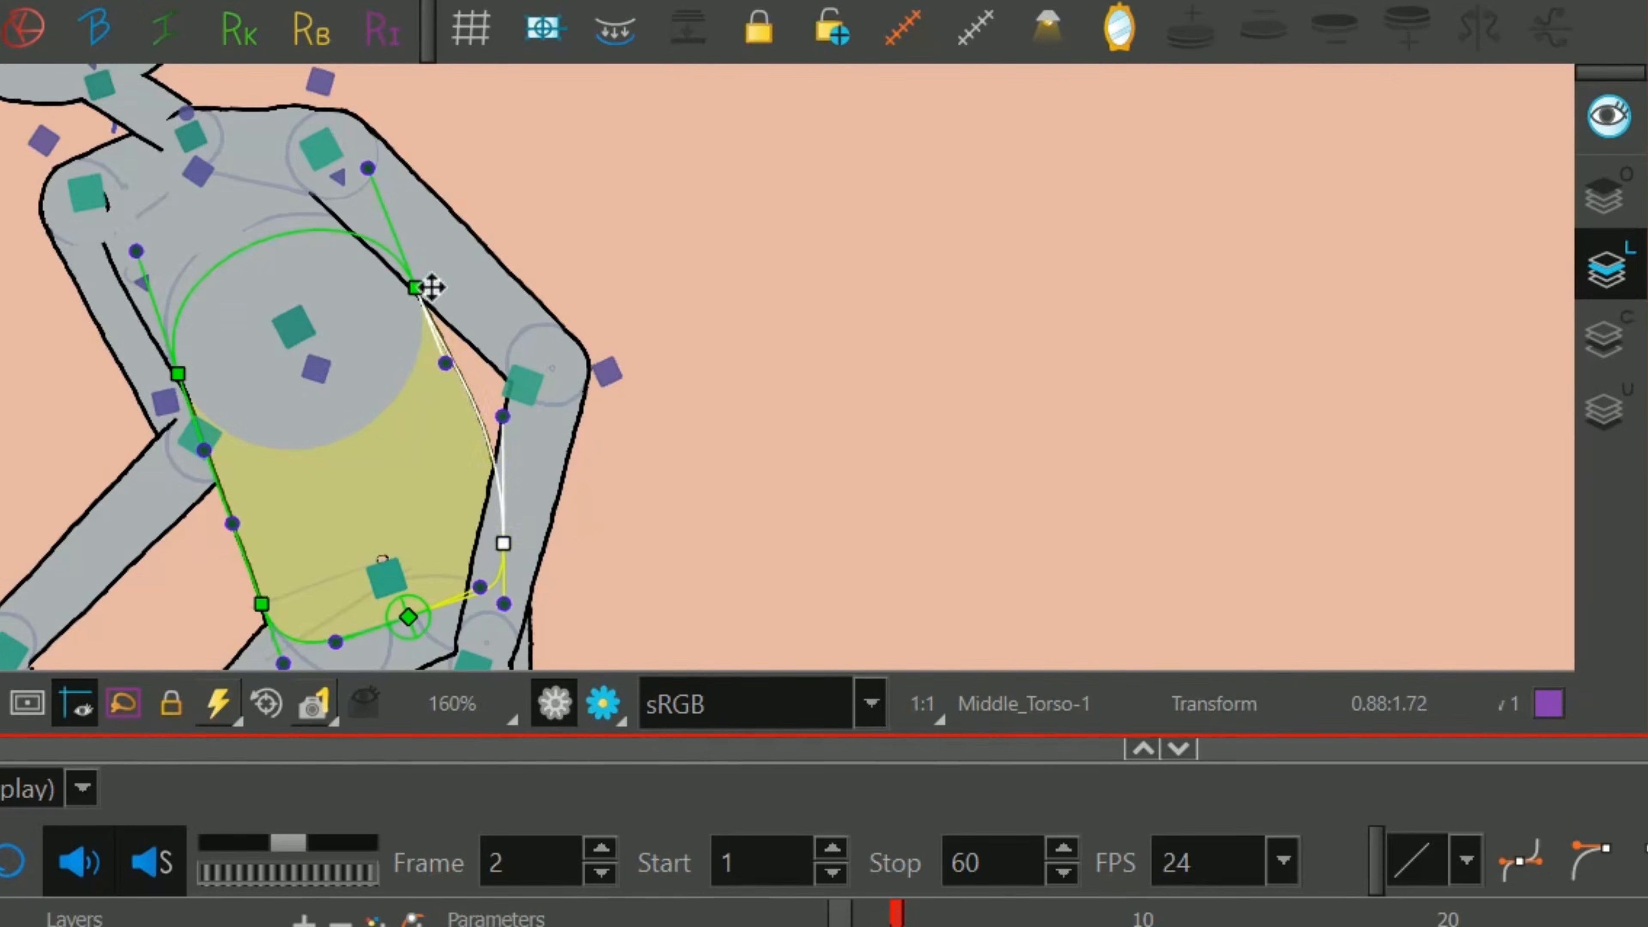
left_click_drag(416, 287, 450, 295)
left_click_drag(480, 370, 495, 351)
Adjust the points and handles on the left side of the Middle_Torso deformer to curve the belly inward at the waist.
left_click(262, 604)
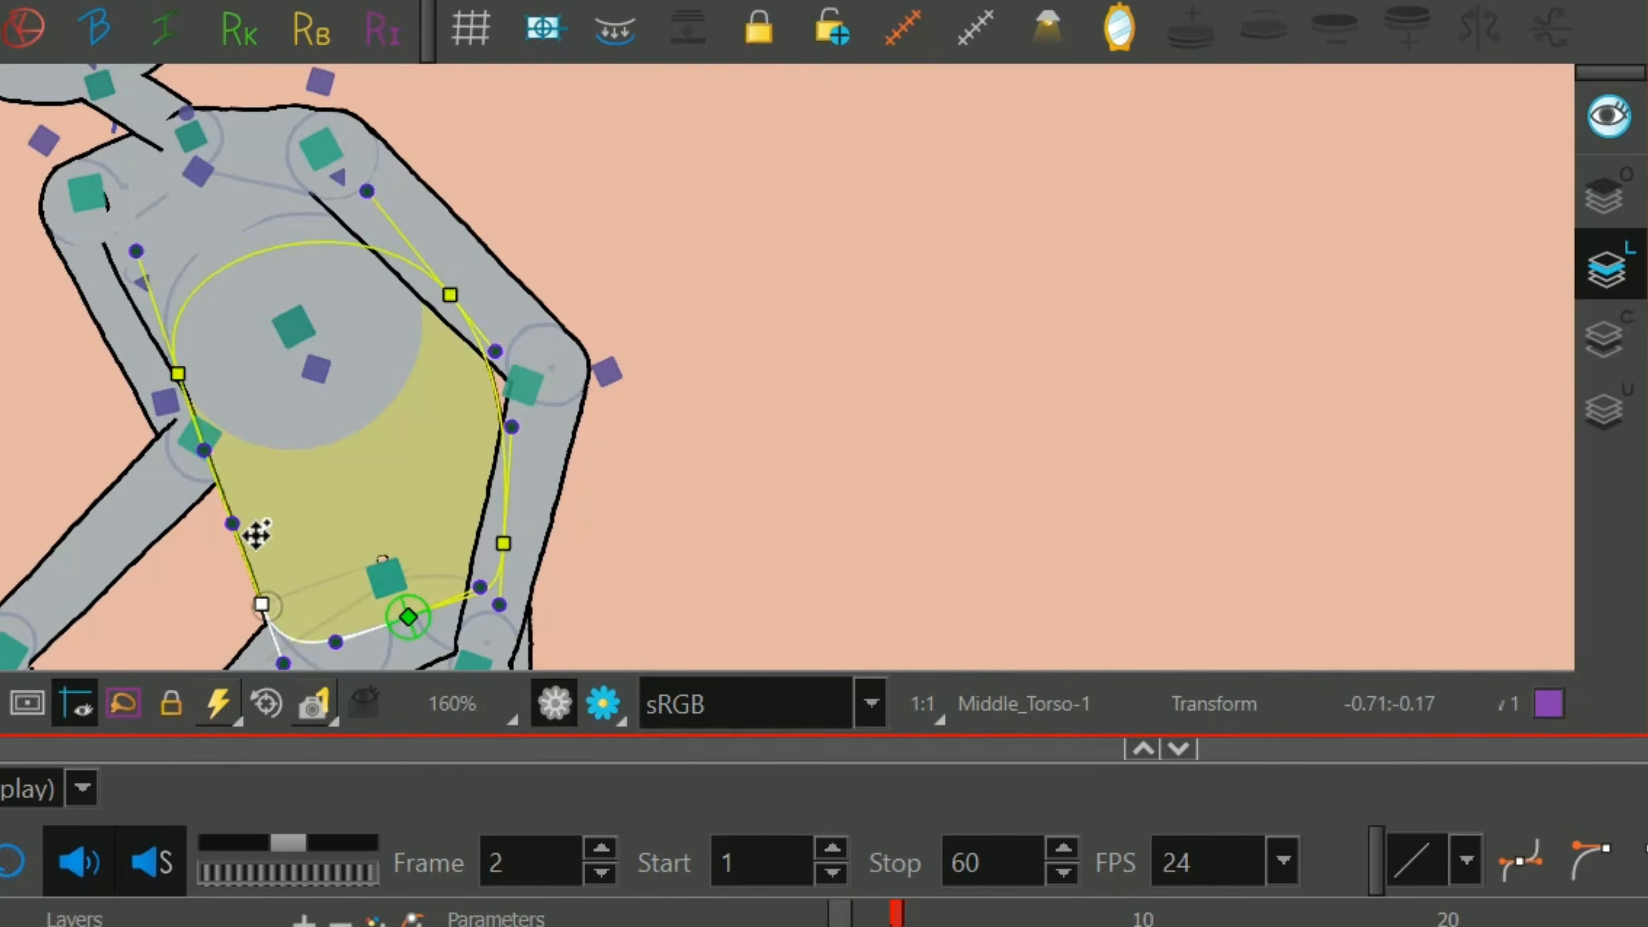
left_click_drag(233, 523, 277, 484)
left_click(206, 447)
left_click_drag(262, 603, 257, 608)
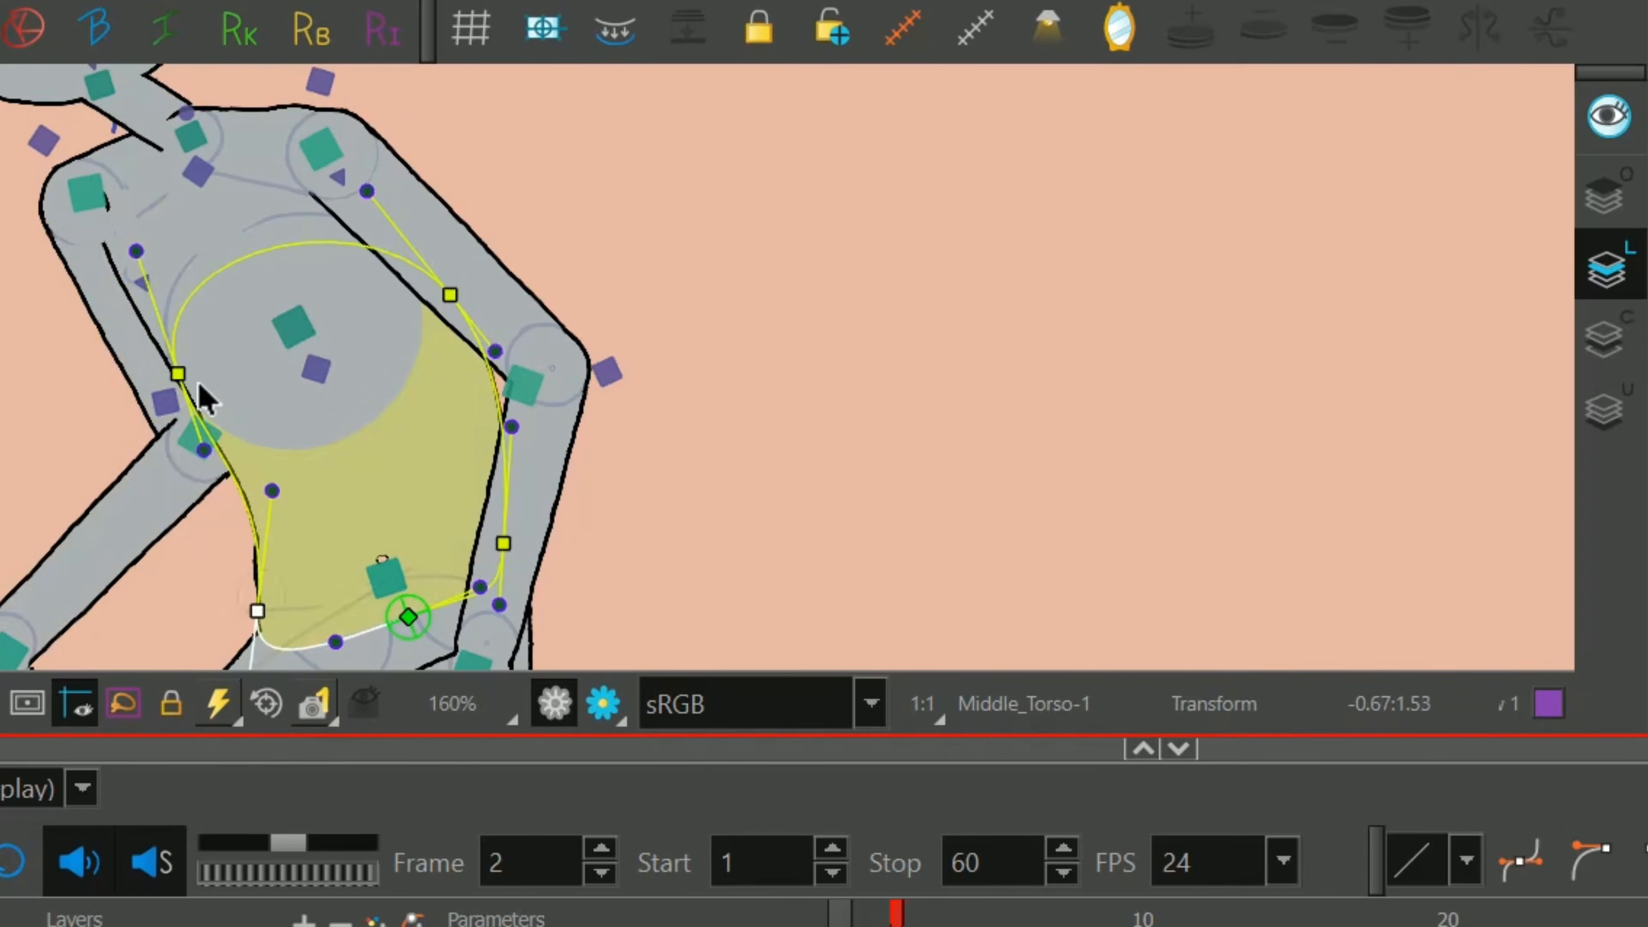
left_click(253, 398)
left_click_drag(185, 390, 219, 404)
left_click_drag(348, 447, 344, 492)
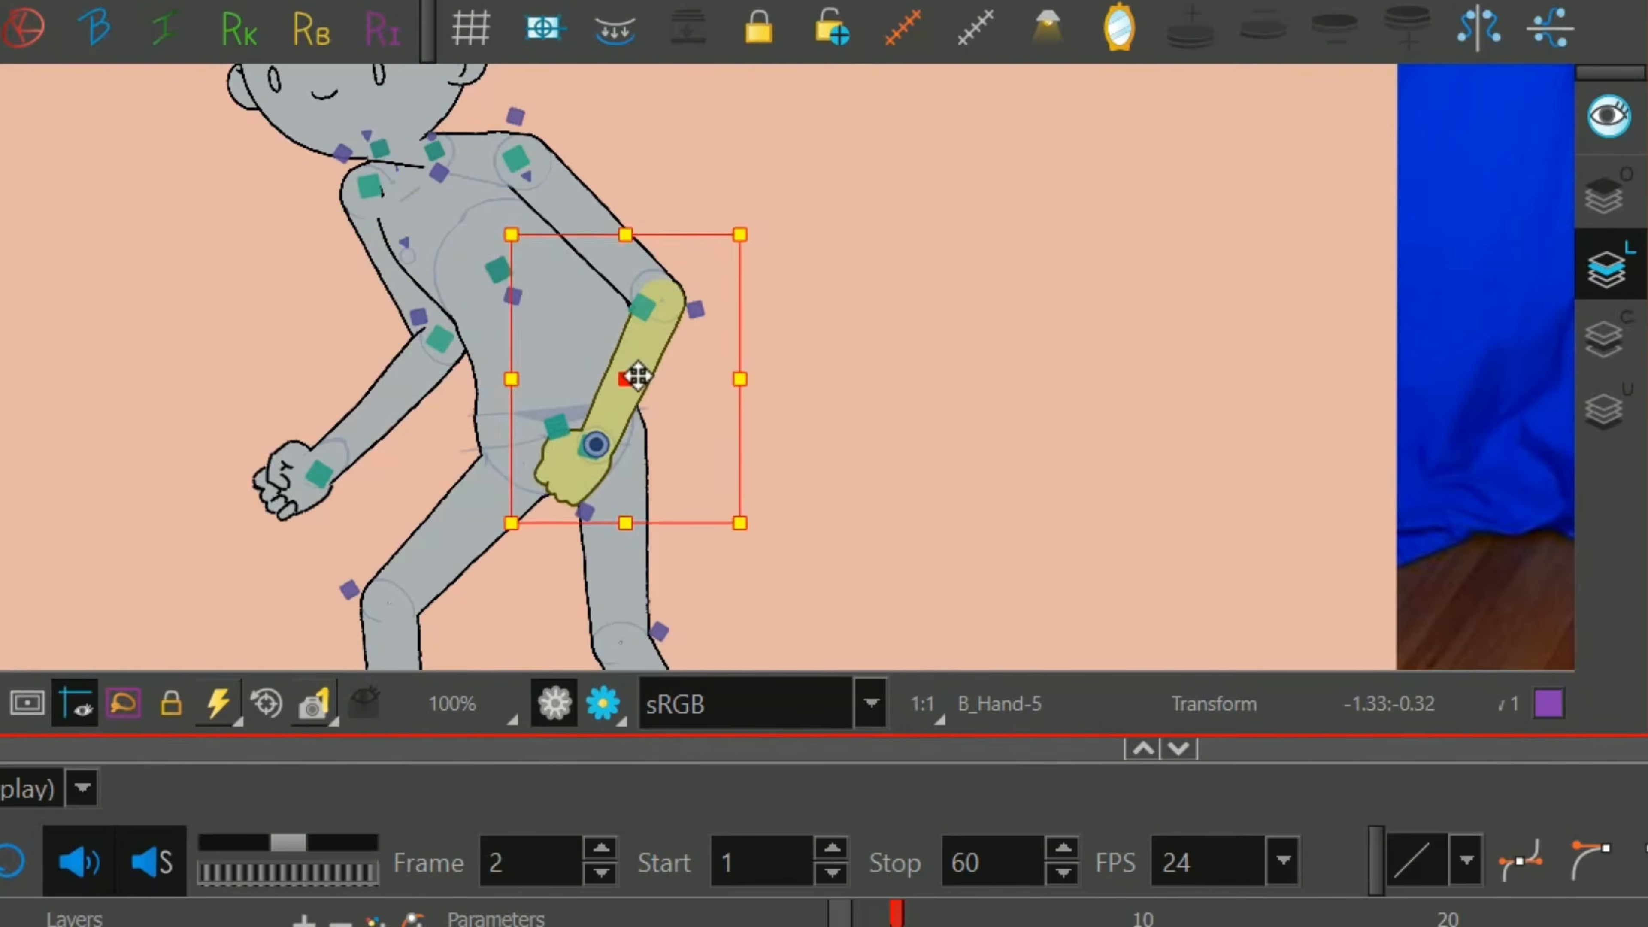
Nudge the right-hand forearm's wrist up and lower the left-hand elbow slightly.
left_click_drag(638, 375, 645, 368)
left_click(325, 481)
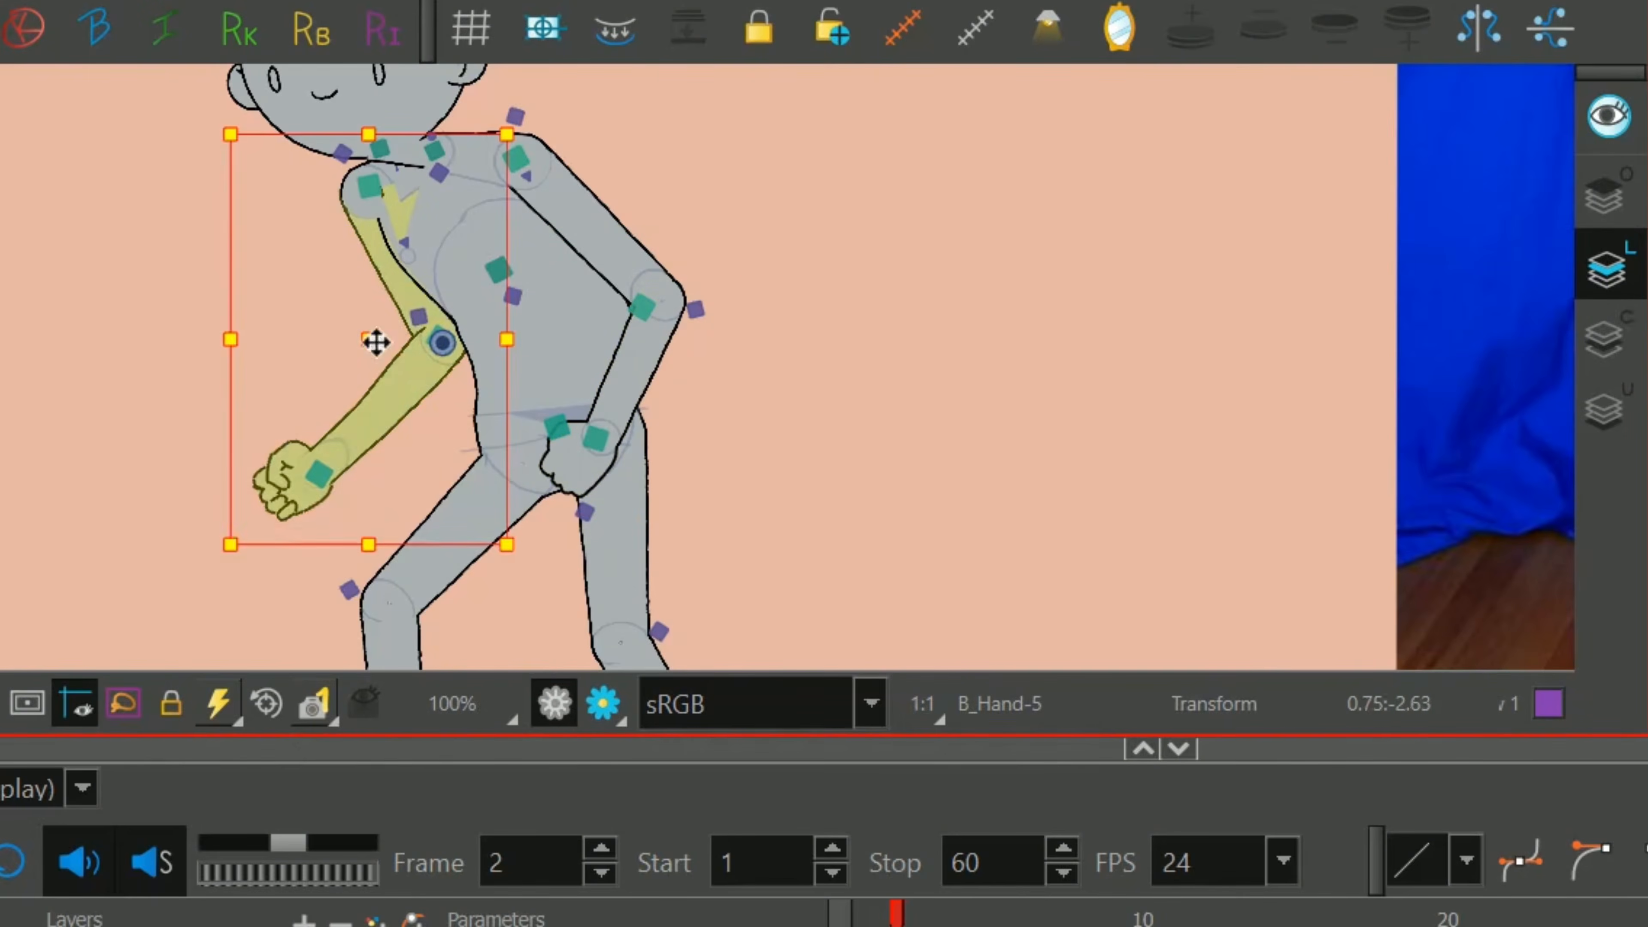
left_click_drag(375, 342, 384, 382)
left_click(785, 333)
Check the man's angry face in the reference and slant the right-hand eyebrow steeply down toward the nose.
key("1")
key("1")
left_click_drag(907, 284, 956, 394)
left_click_drag(1310, 216, 967, 405)
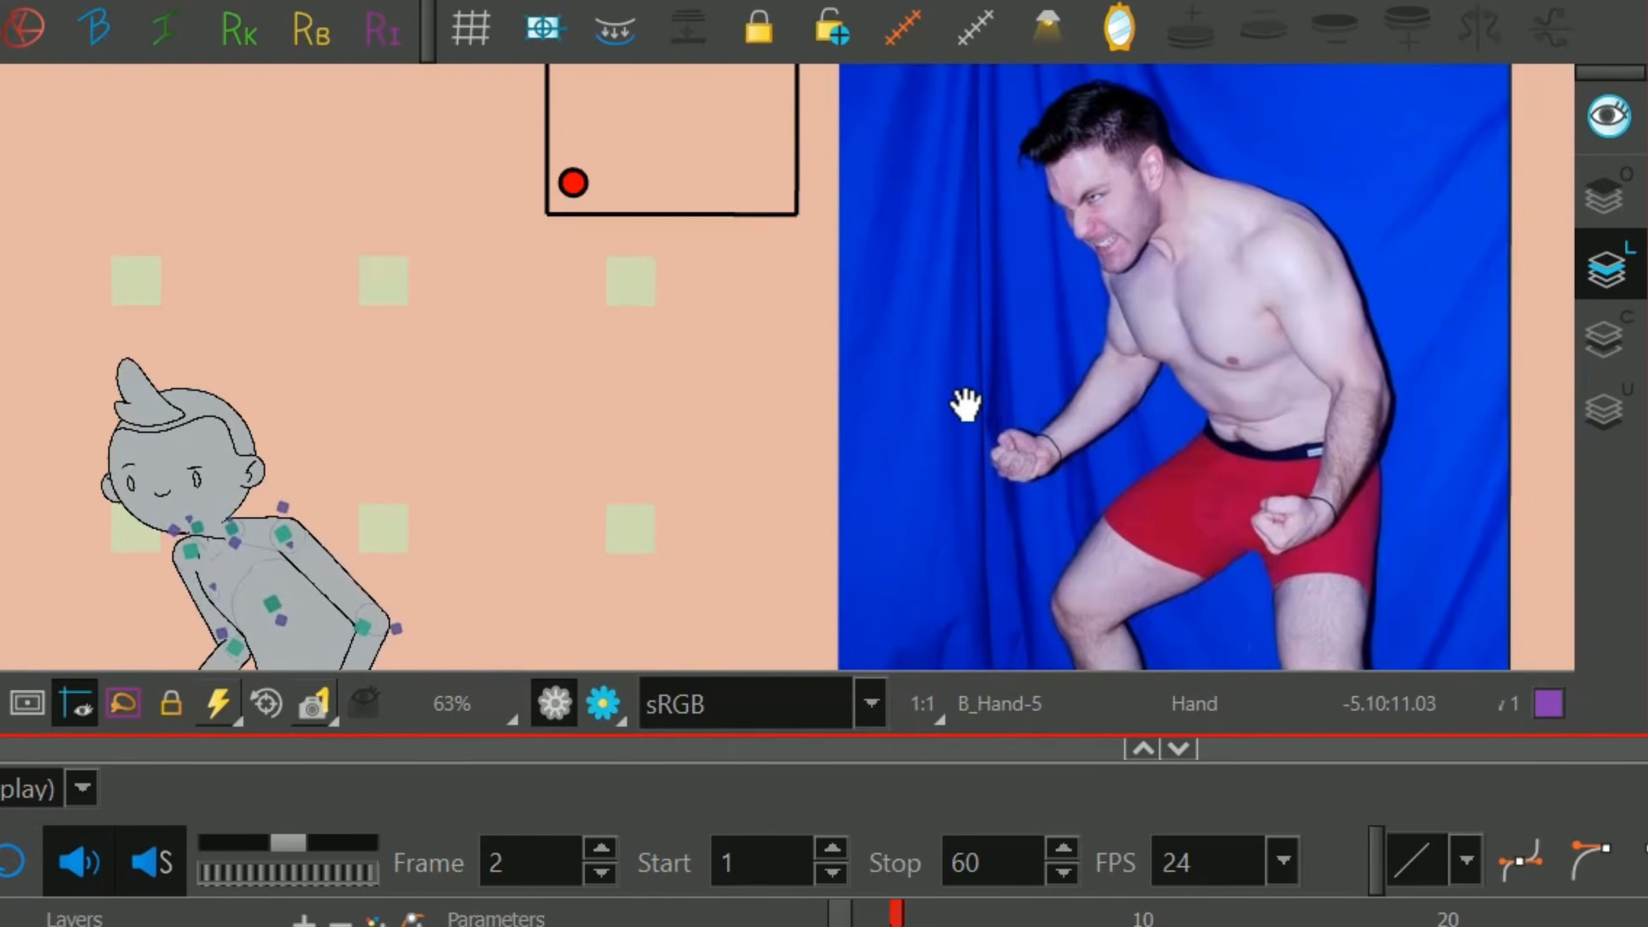
left_click_drag(517, 304, 932, 296)
key("2")
key("2")
left_click_drag(592, 320, 776, 180)
key("2")
key("2")
left_click(861, 357)
key("2")
key("2")
key("2")
key("2")
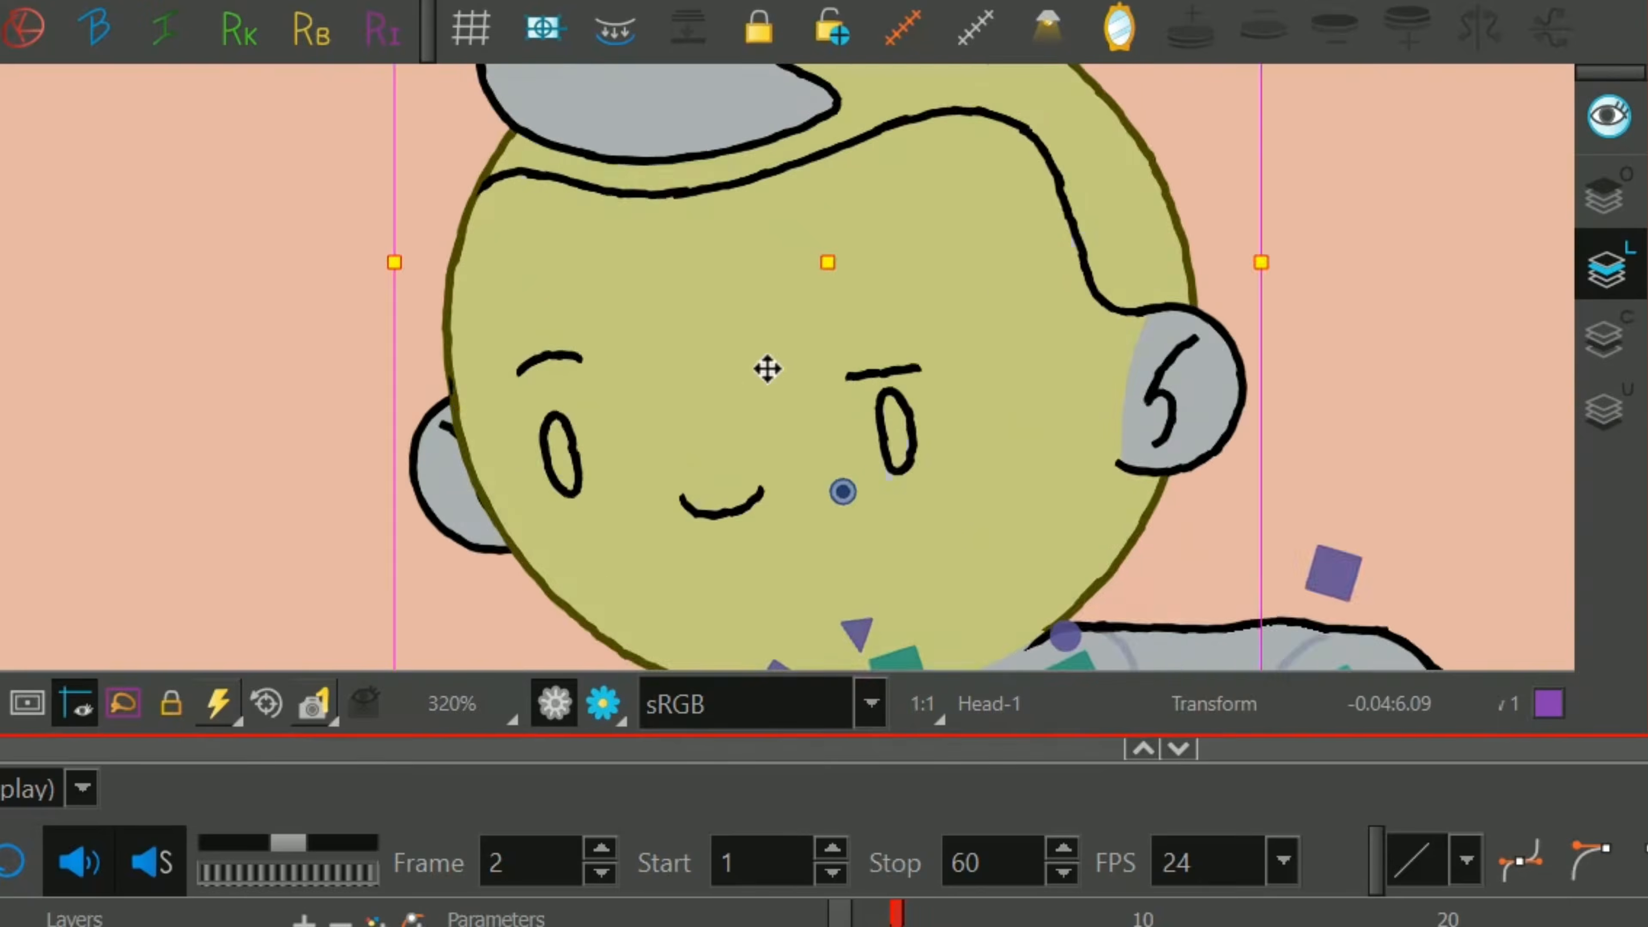
left_click(972, 373)
left_click_drag(889, 381, 851, 449)
Move both end points of the A_Eyebrow down so it slants toward the nose just above the eye.
left_click(550, 357)
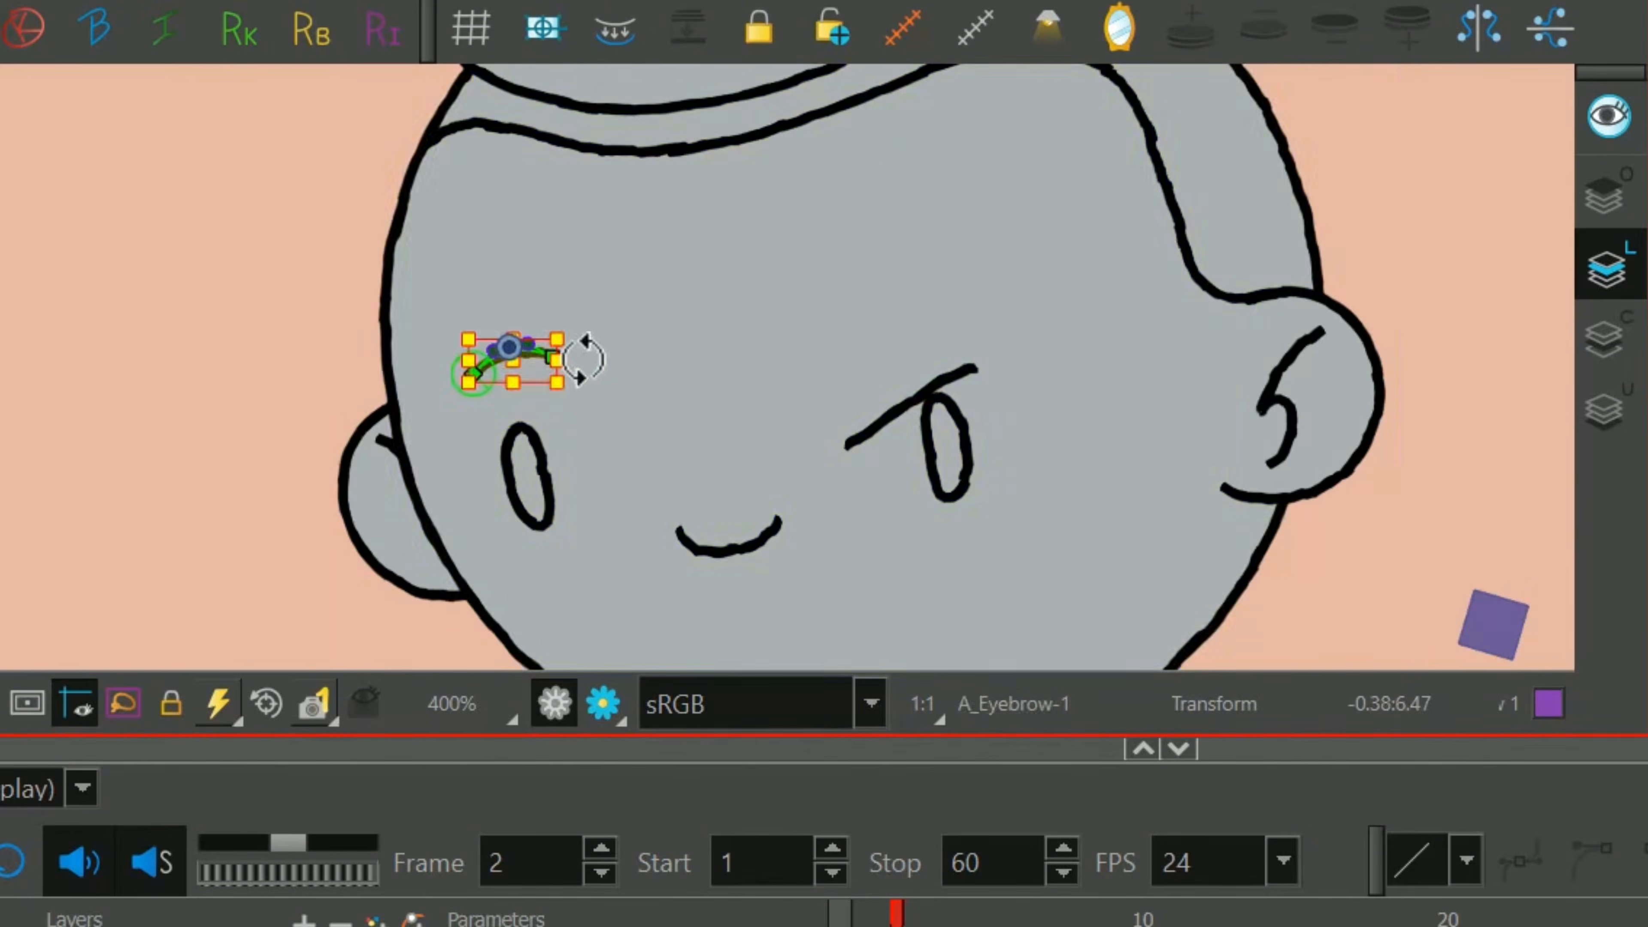
left_click(615, 345)
left_click_drag(555, 357, 576, 445)
left_click_drag(475, 374, 458, 419)
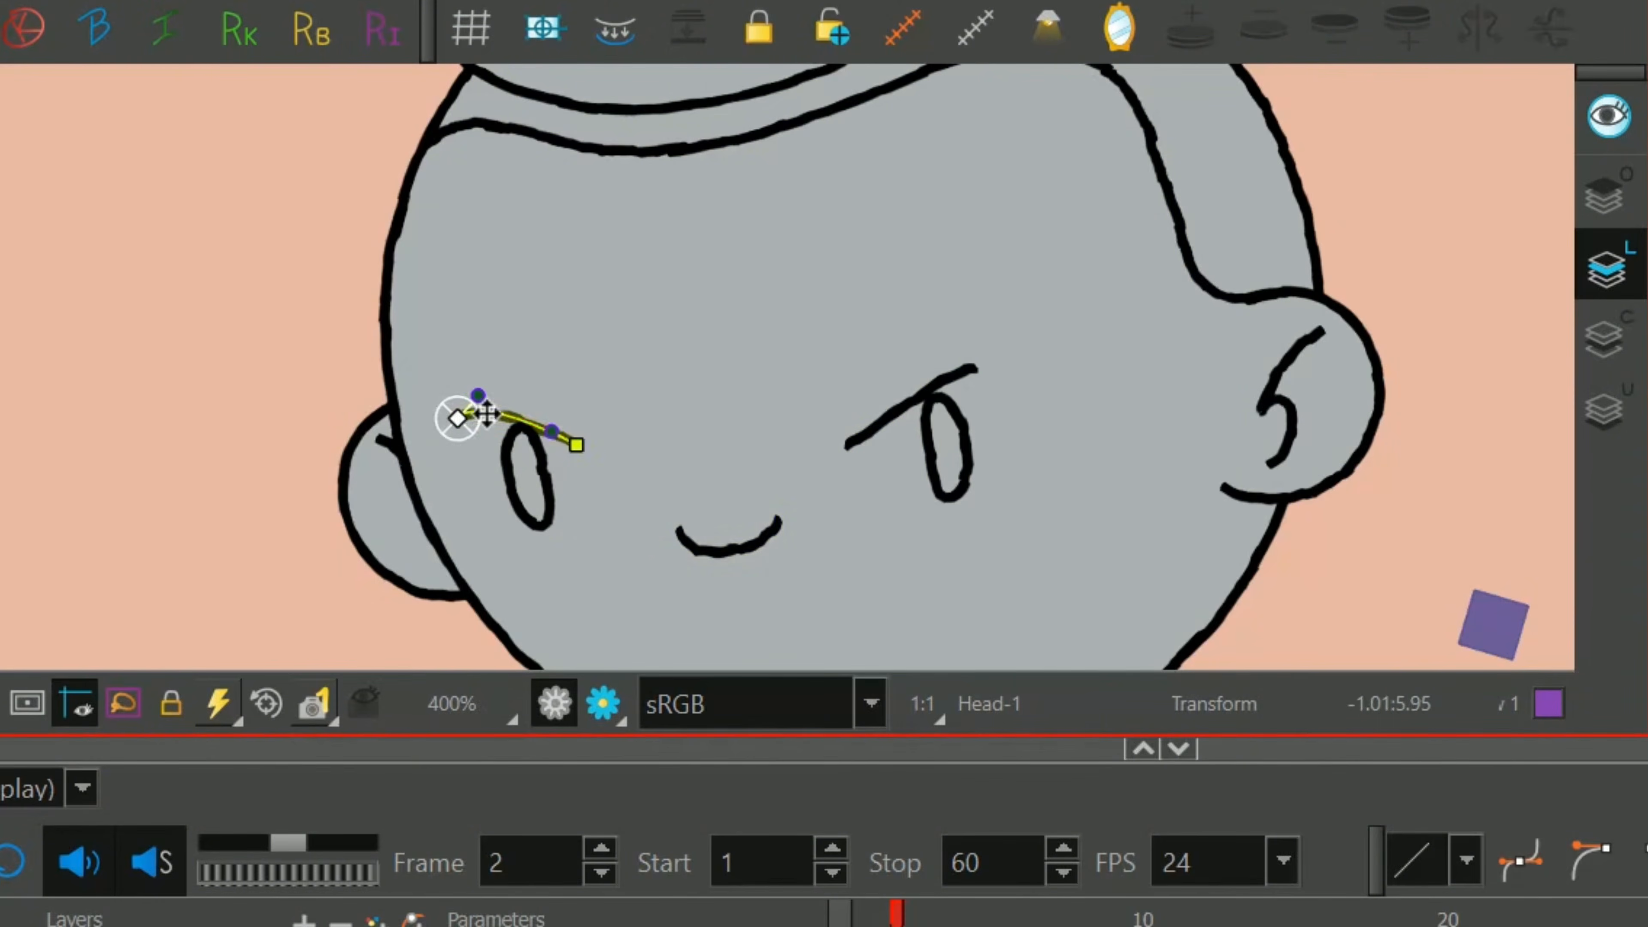
Reshape the mouth from a smile into a downturned frown by moving its deformation points and handles.
left_click(721, 549)
scroll(721, 548, "up", 1)
left_click_drag(735, 339, 776, 411)
left_click_drag(634, 404, 644, 302)
left_click_drag(613, 353, 593, 506)
left_click_drag(644, 457, 652, 364)
left_click_drag(779, 415, 819, 472)
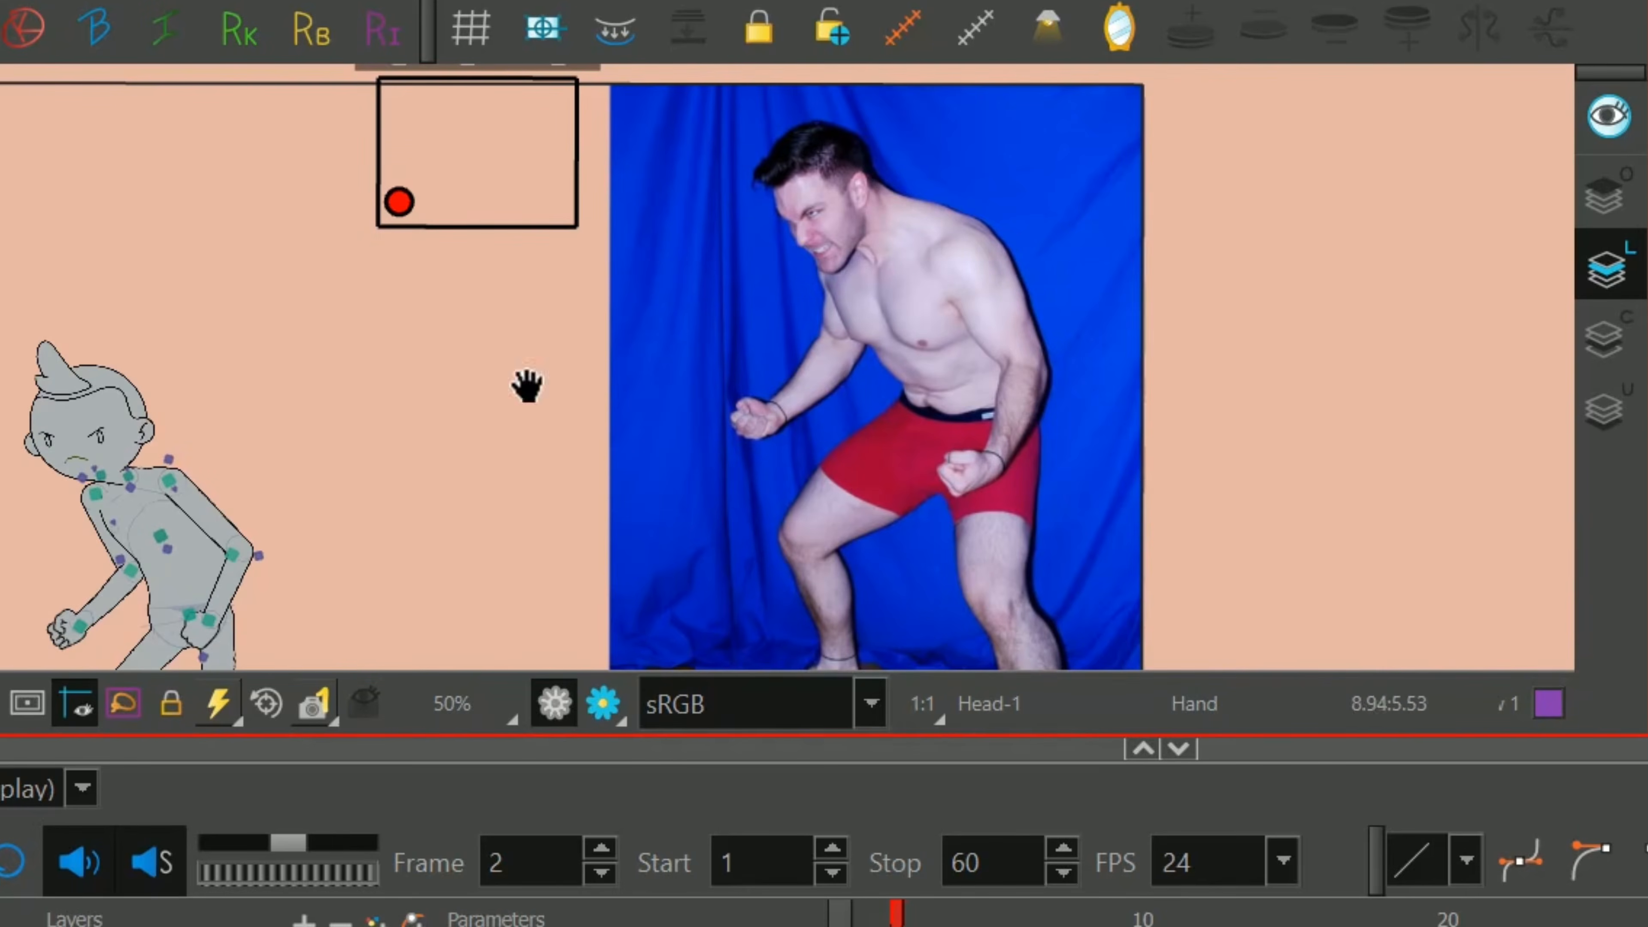
Rotate the whole right-hand arm slightly downward from the collar so its shoulder drops.
scroll(527, 386, "up", 4)
left_click(472, 206)
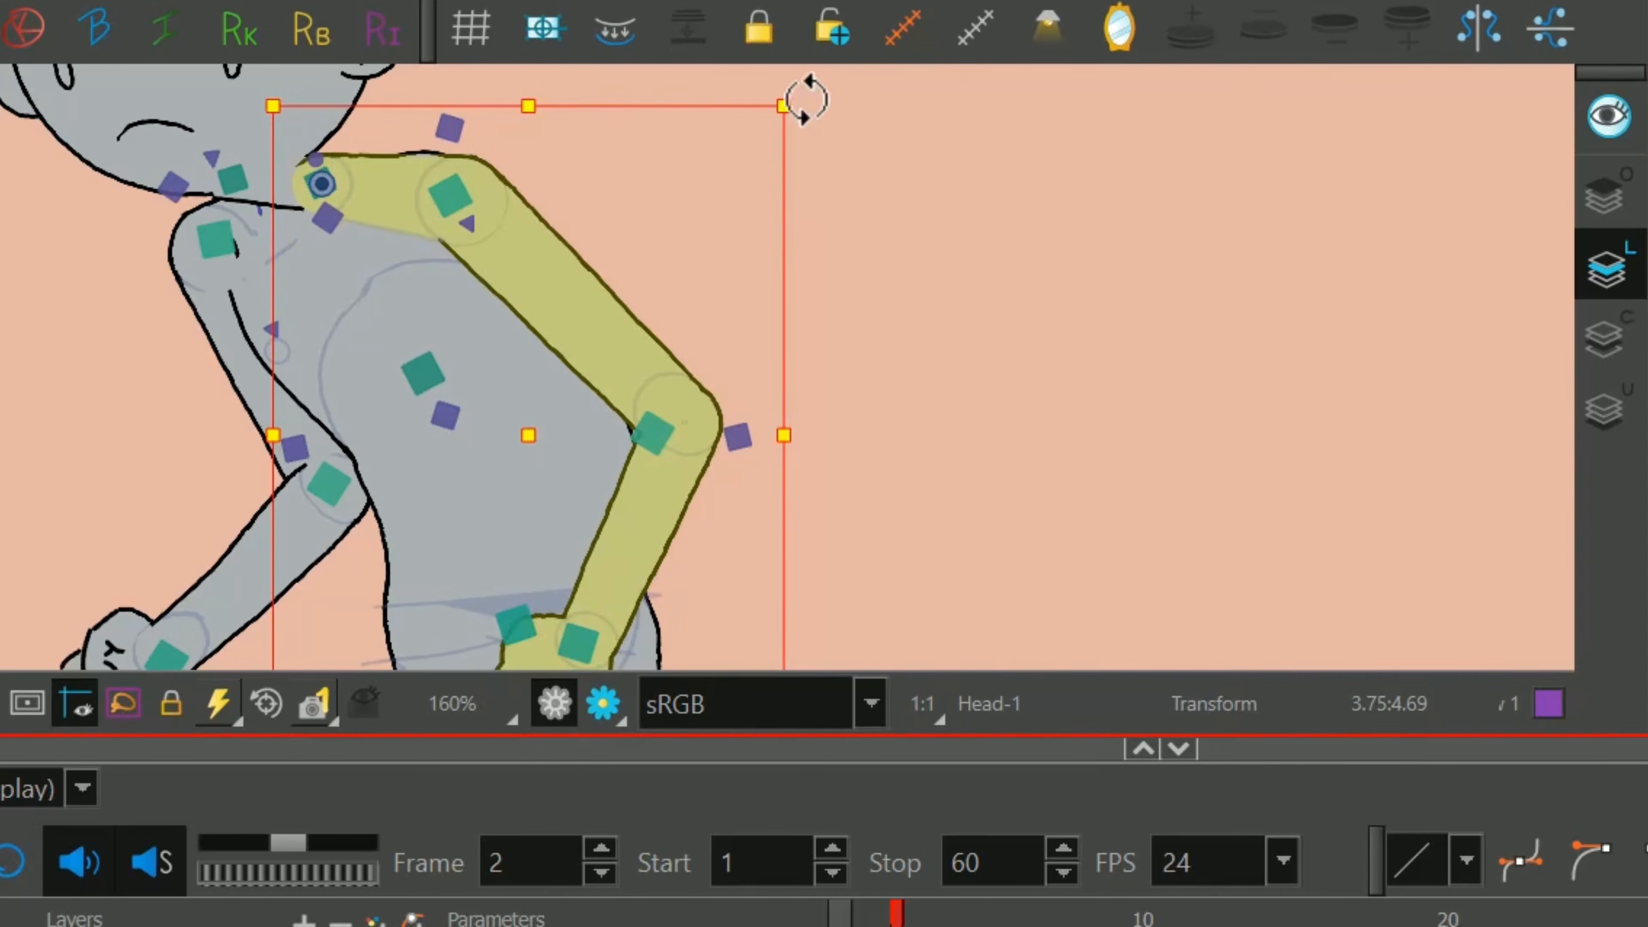
left_click_drag(806, 99, 833, 160)
left_click_drag(579, 243, 719, 382)
Reshape the Chest deformer by moving its two upper points and handles so the outline fits under the lowered shoulder.
key("2")
key("2")
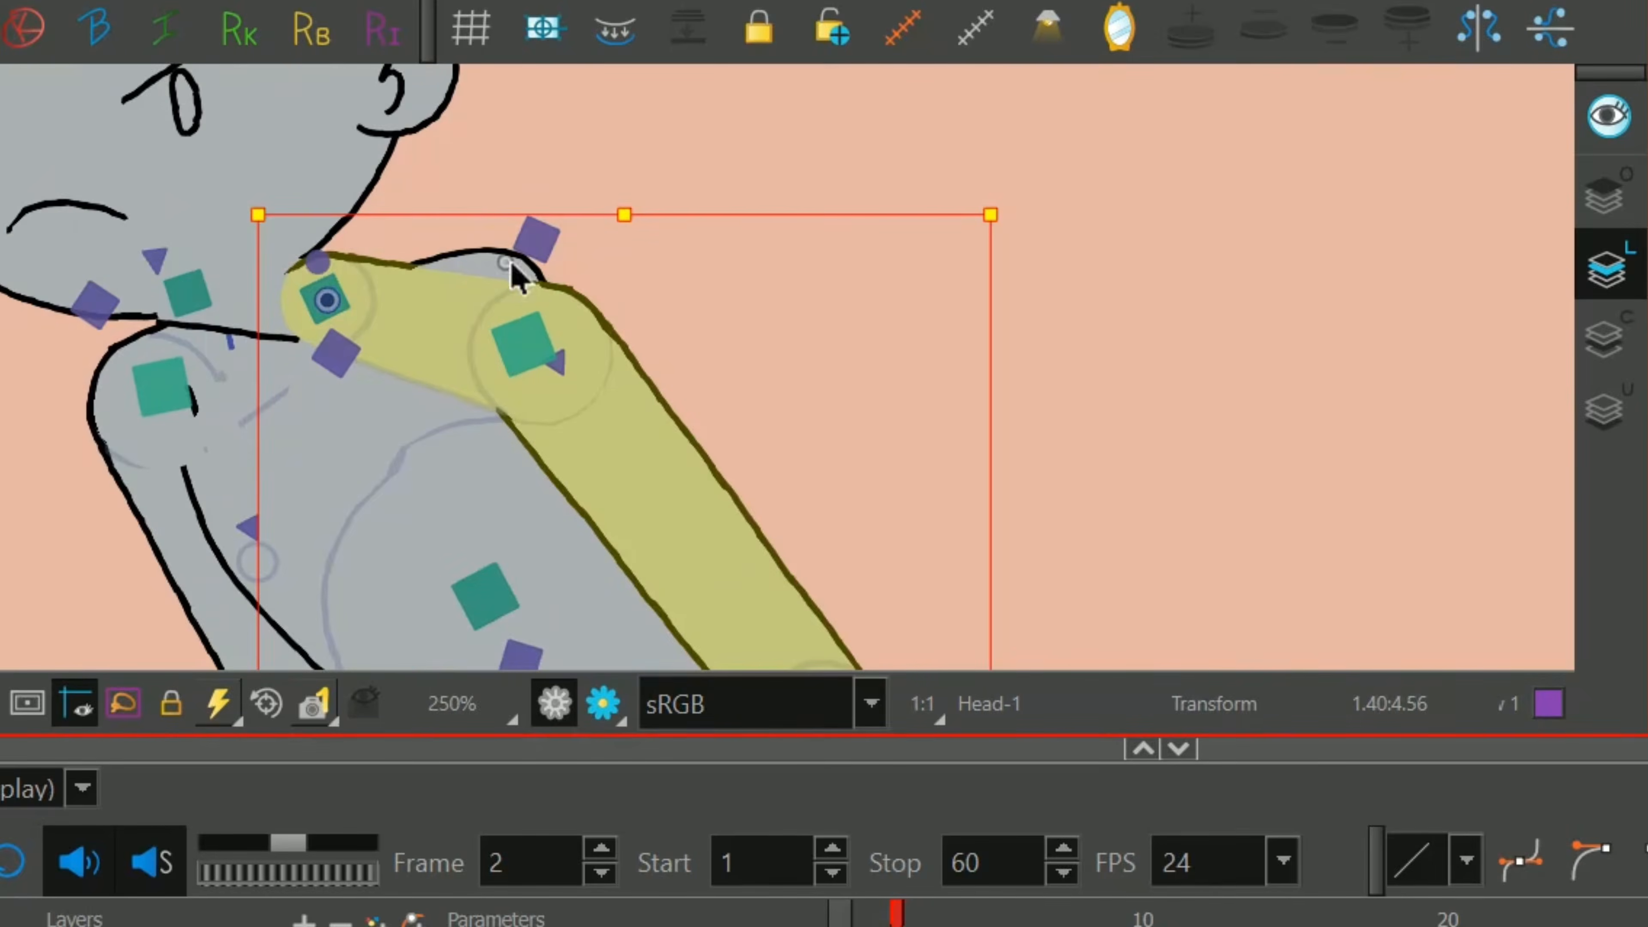
left_click(511, 264)
left_click(574, 337)
left_click_drag(534, 261, 578, 311)
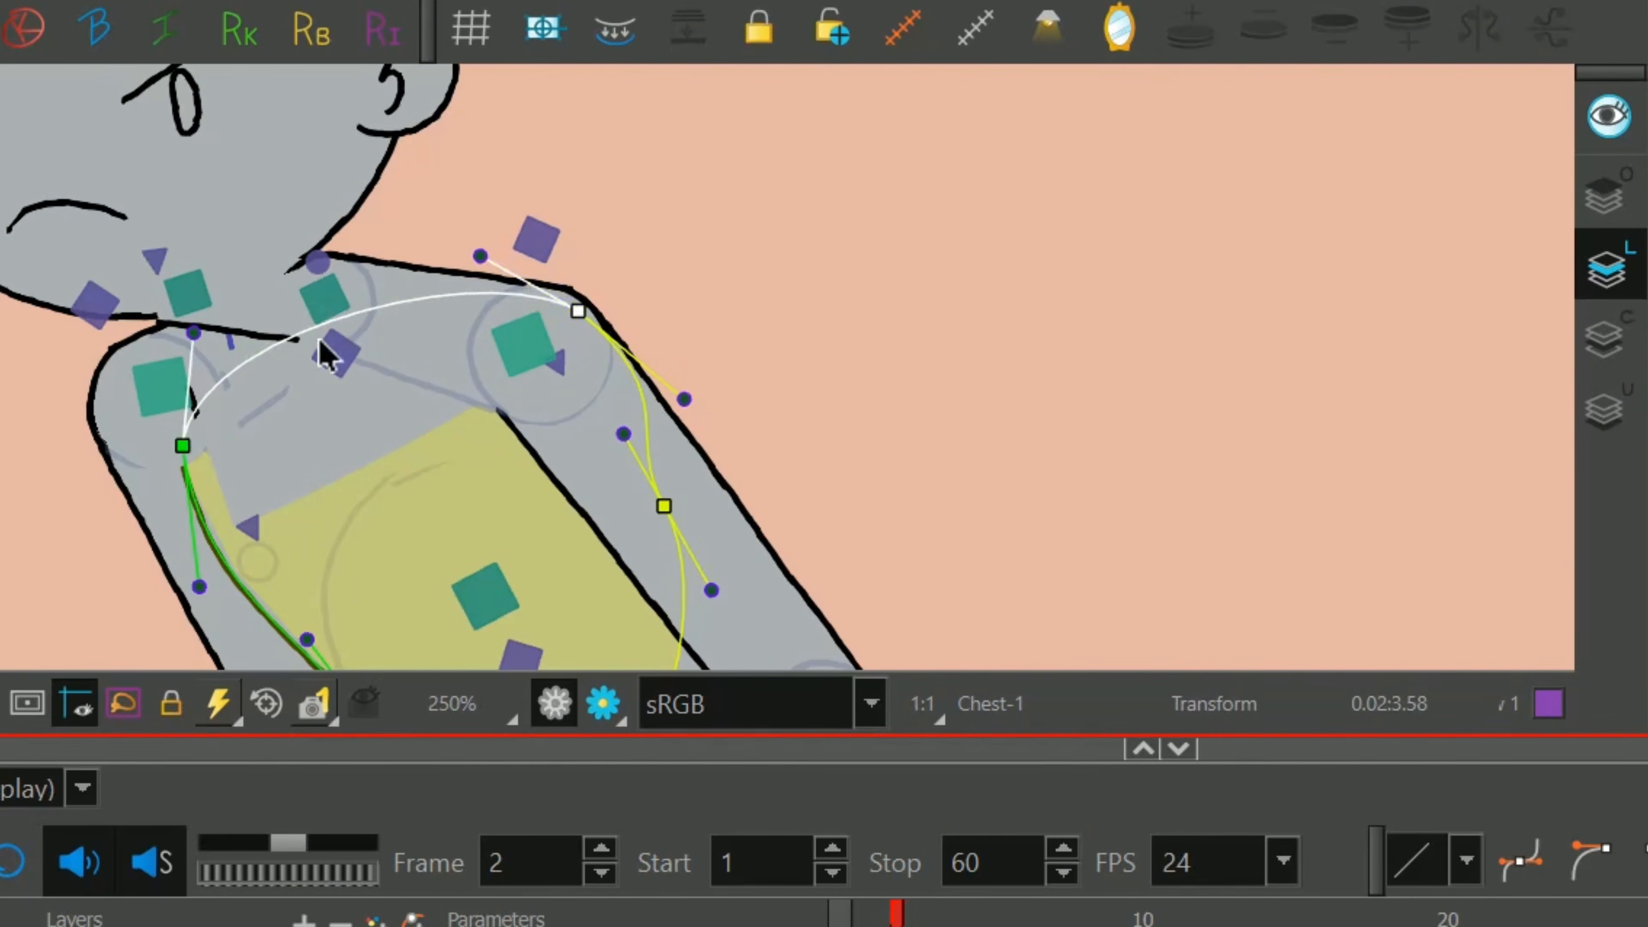
left_click_drag(180, 443, 174, 365)
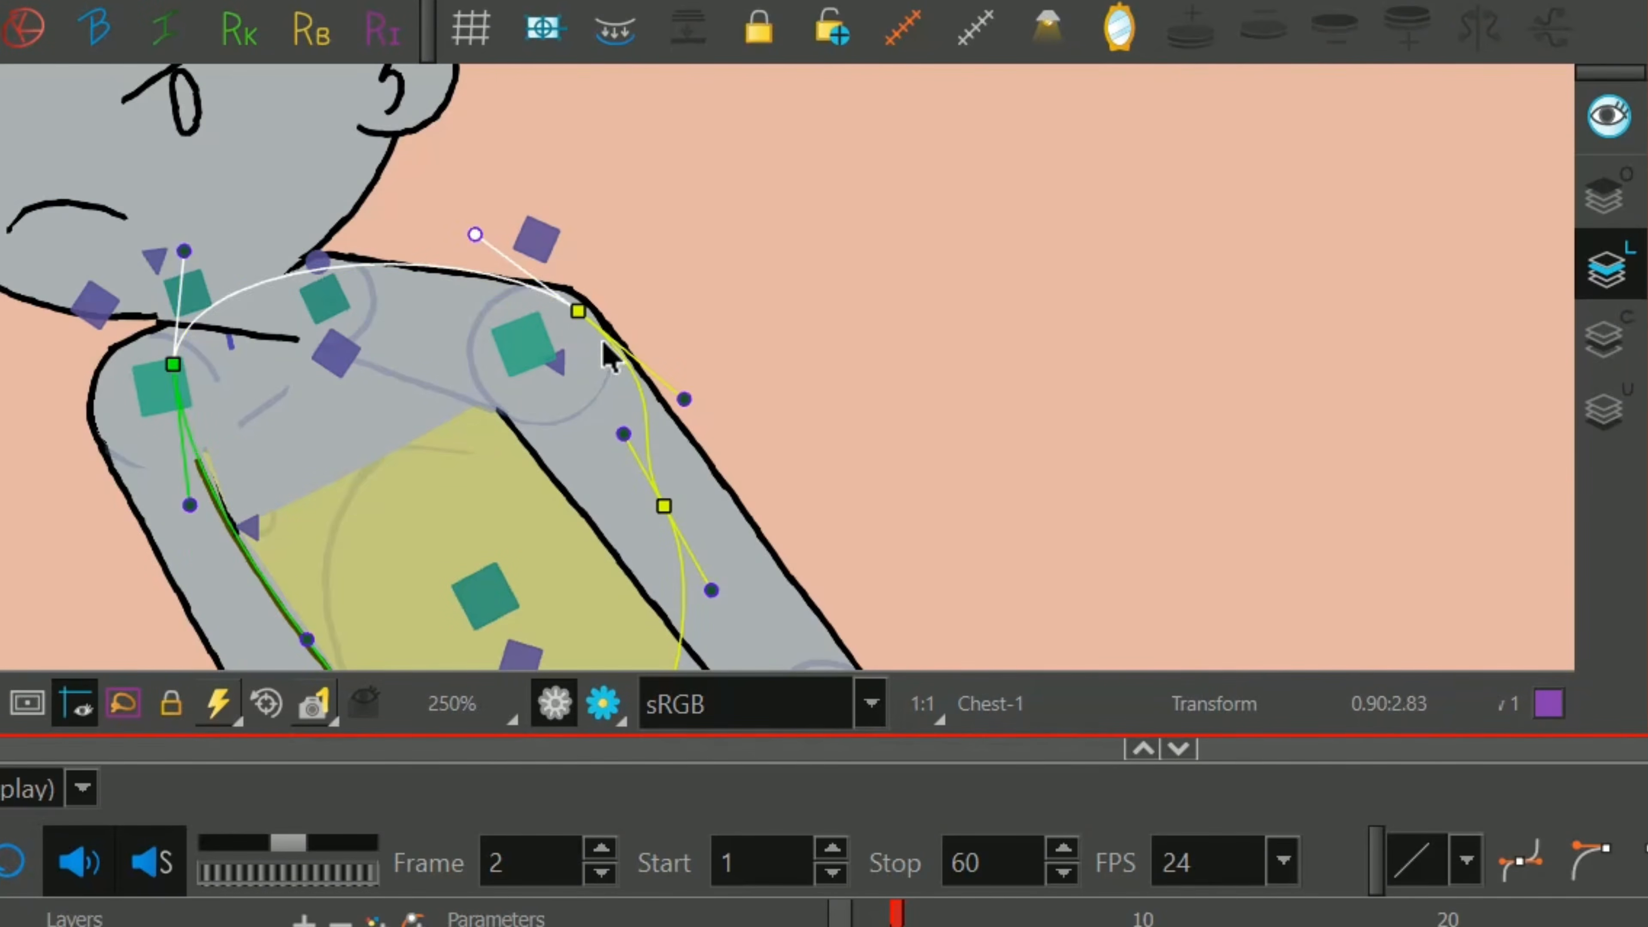
left_click(668, 507)
left_click_drag(712, 591, 739, 593)
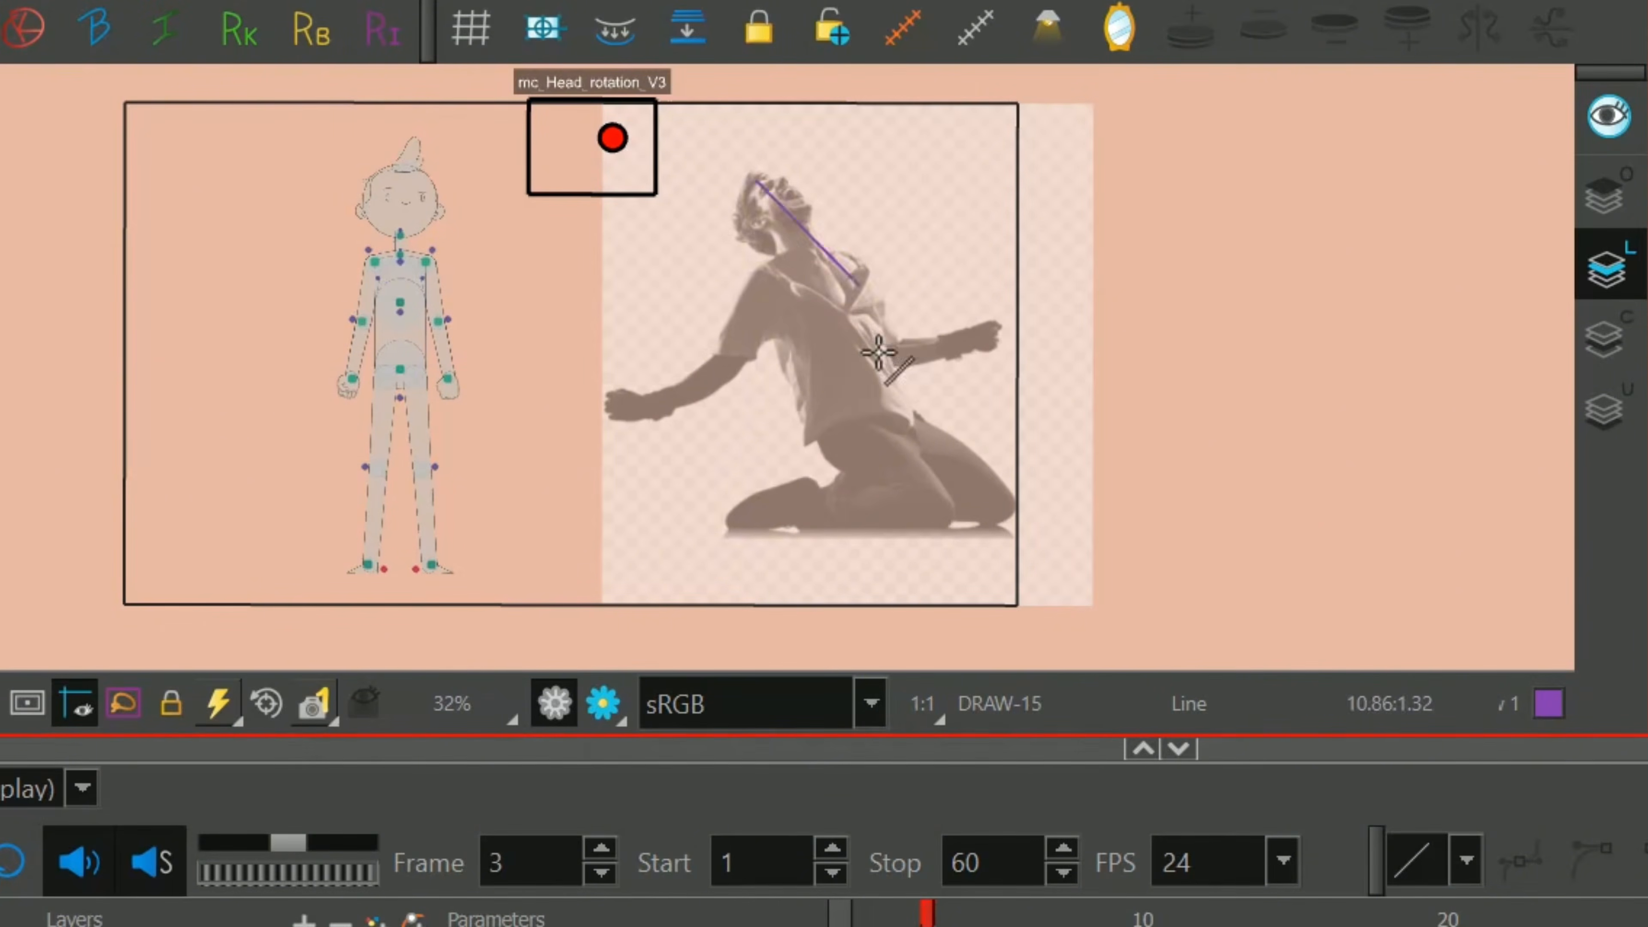
On frame 3, draw lines of action over the kneeling man's head, spine, legs and both arms.
mouse_move(878, 352)
left_mouse_down()
mouse_move(742, 522)
mouse_move(1034, 526)
mouse_move(1094, 545)
left_mouse_up()
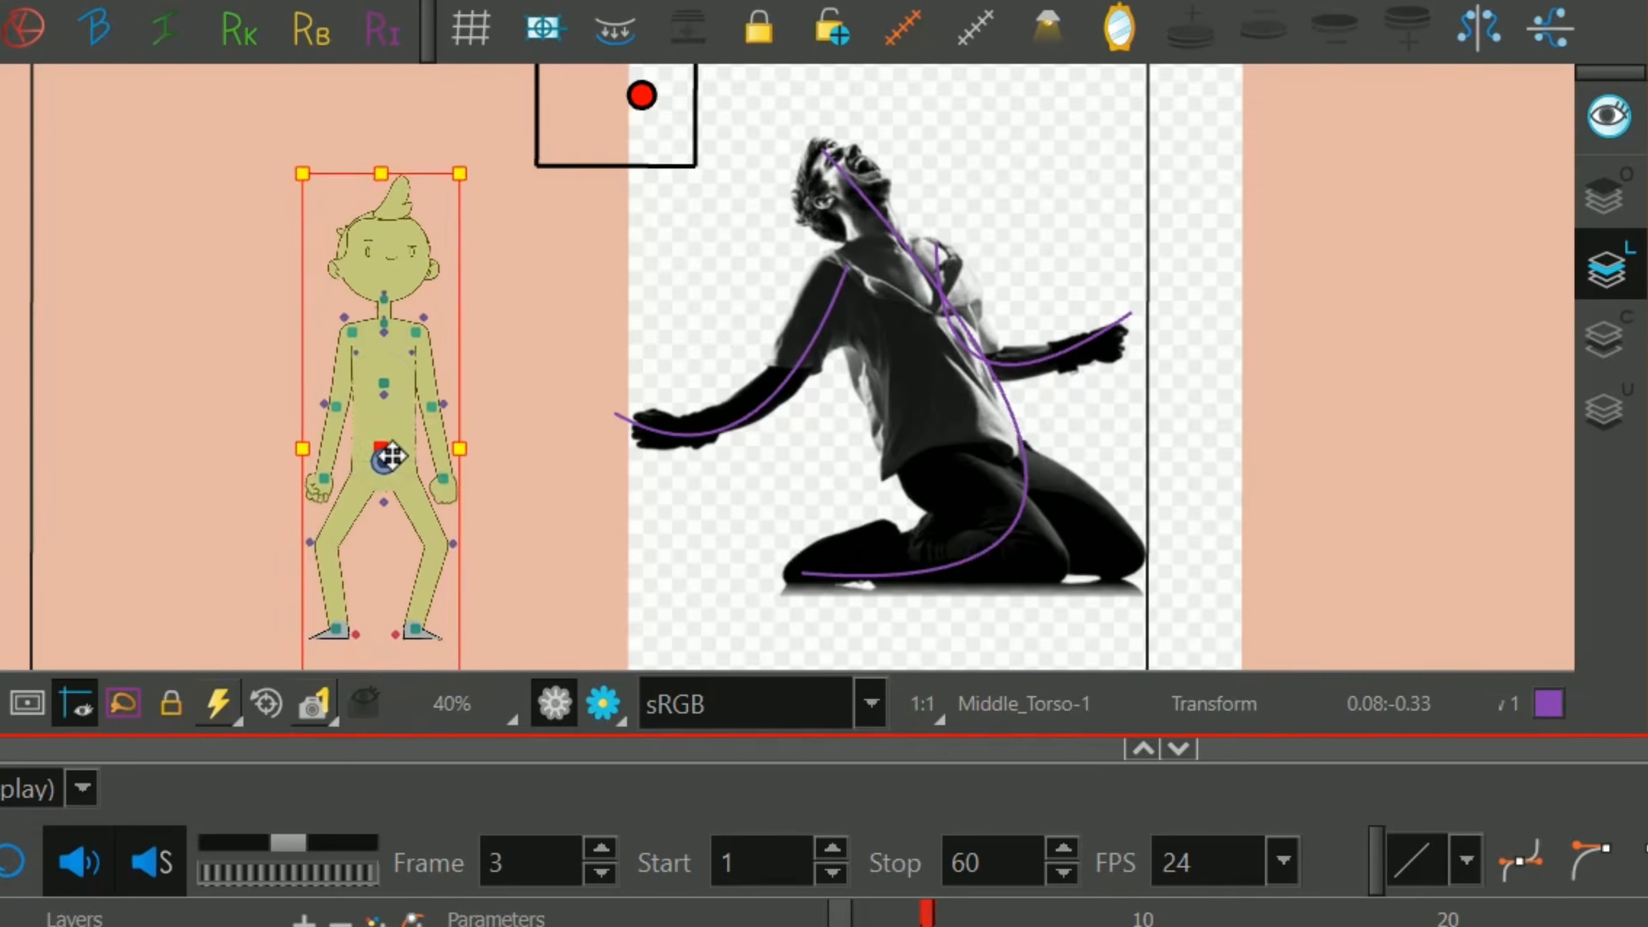
Lower the character's body at the hips so the knees bend, and lean it back to the left.
left_click_drag(383, 463, 385, 488)
left_click_drag(493, 189, 421, 158)
key("space")
left_click_drag(642, 481, 663, 365)
key("2")
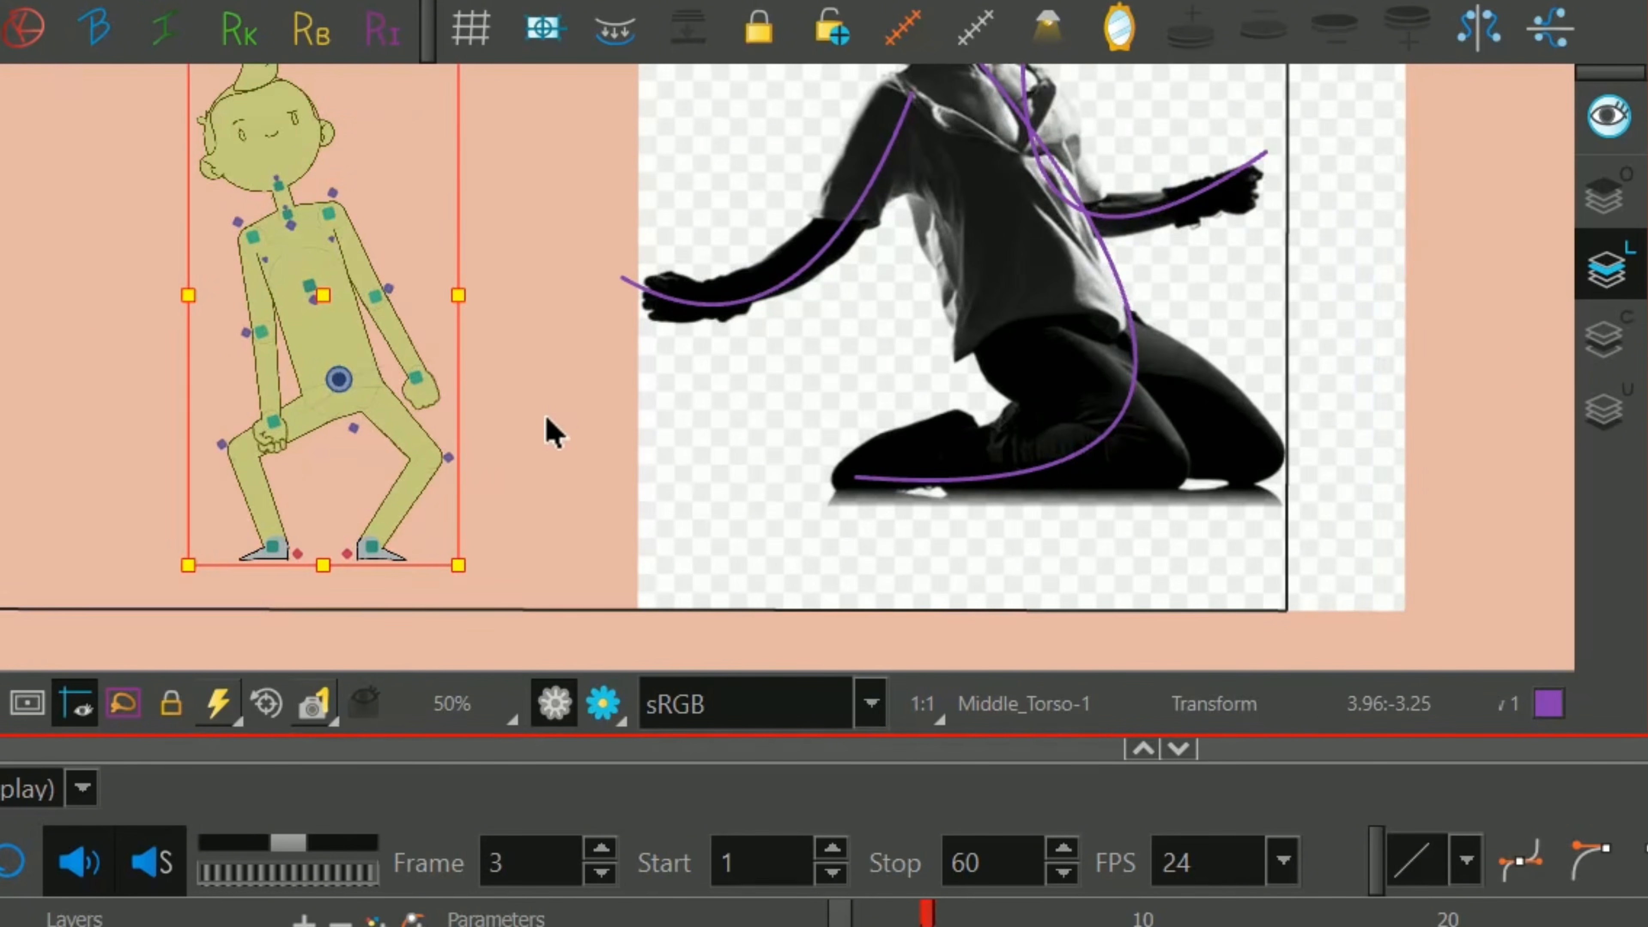
Swing the left-hand knee inward and down to the ground so the calf lies flat behind it.
key("space")
left_click_drag(546, 419, 606, 381)
left_click(296, 419)
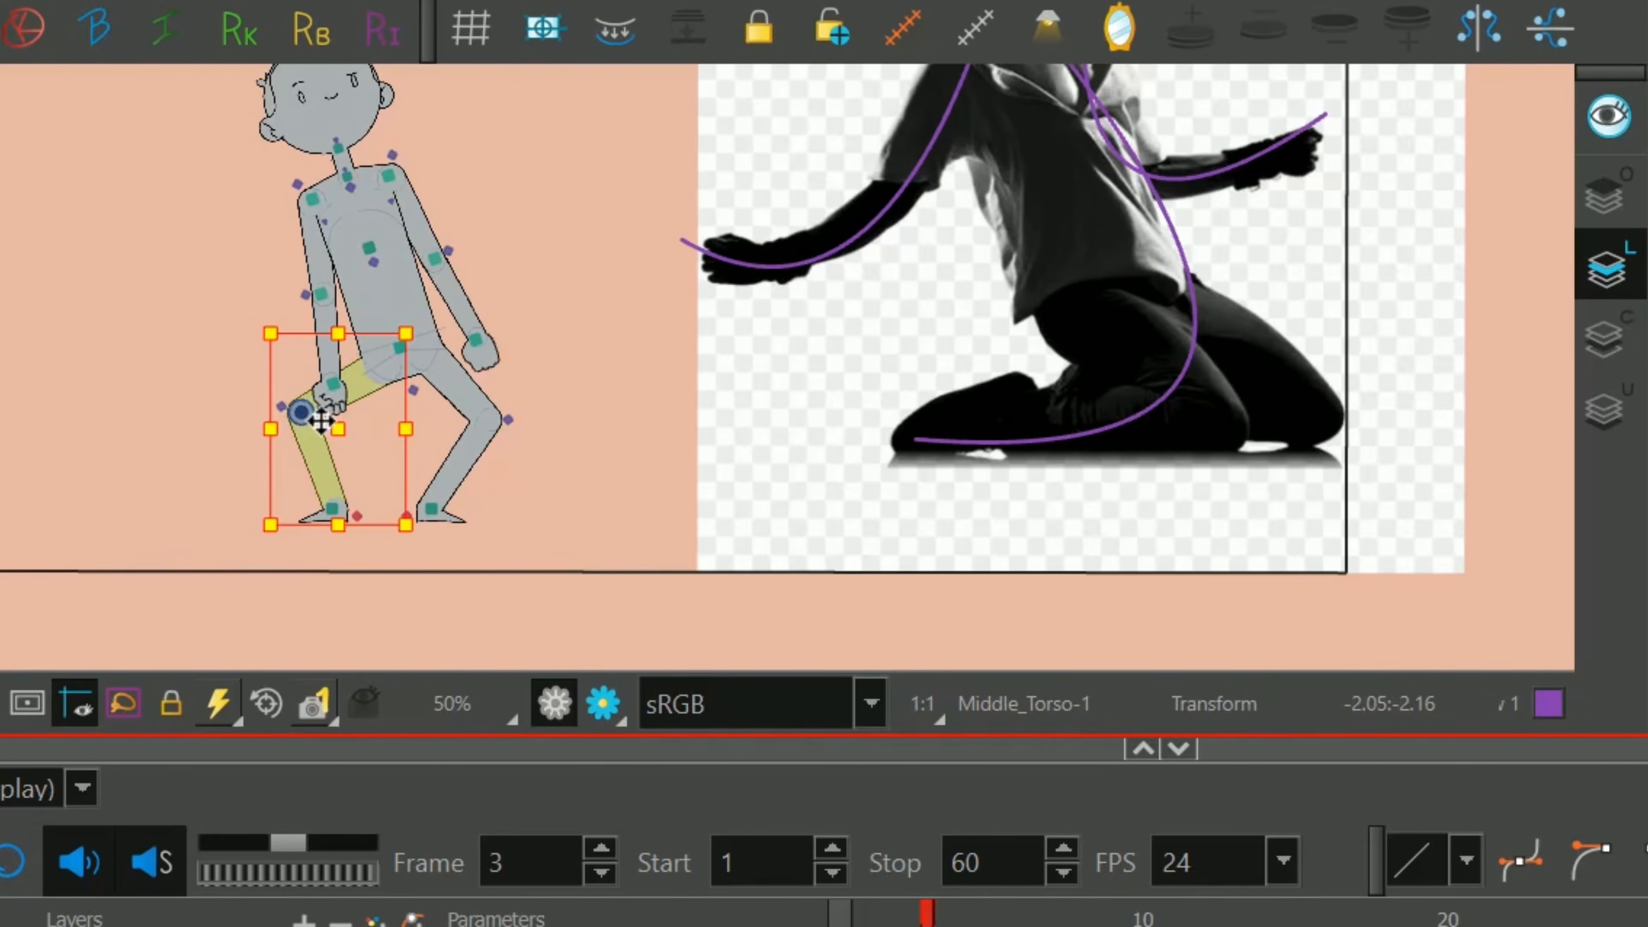
left_click_drag(337, 426, 471, 512)
key("Escape")
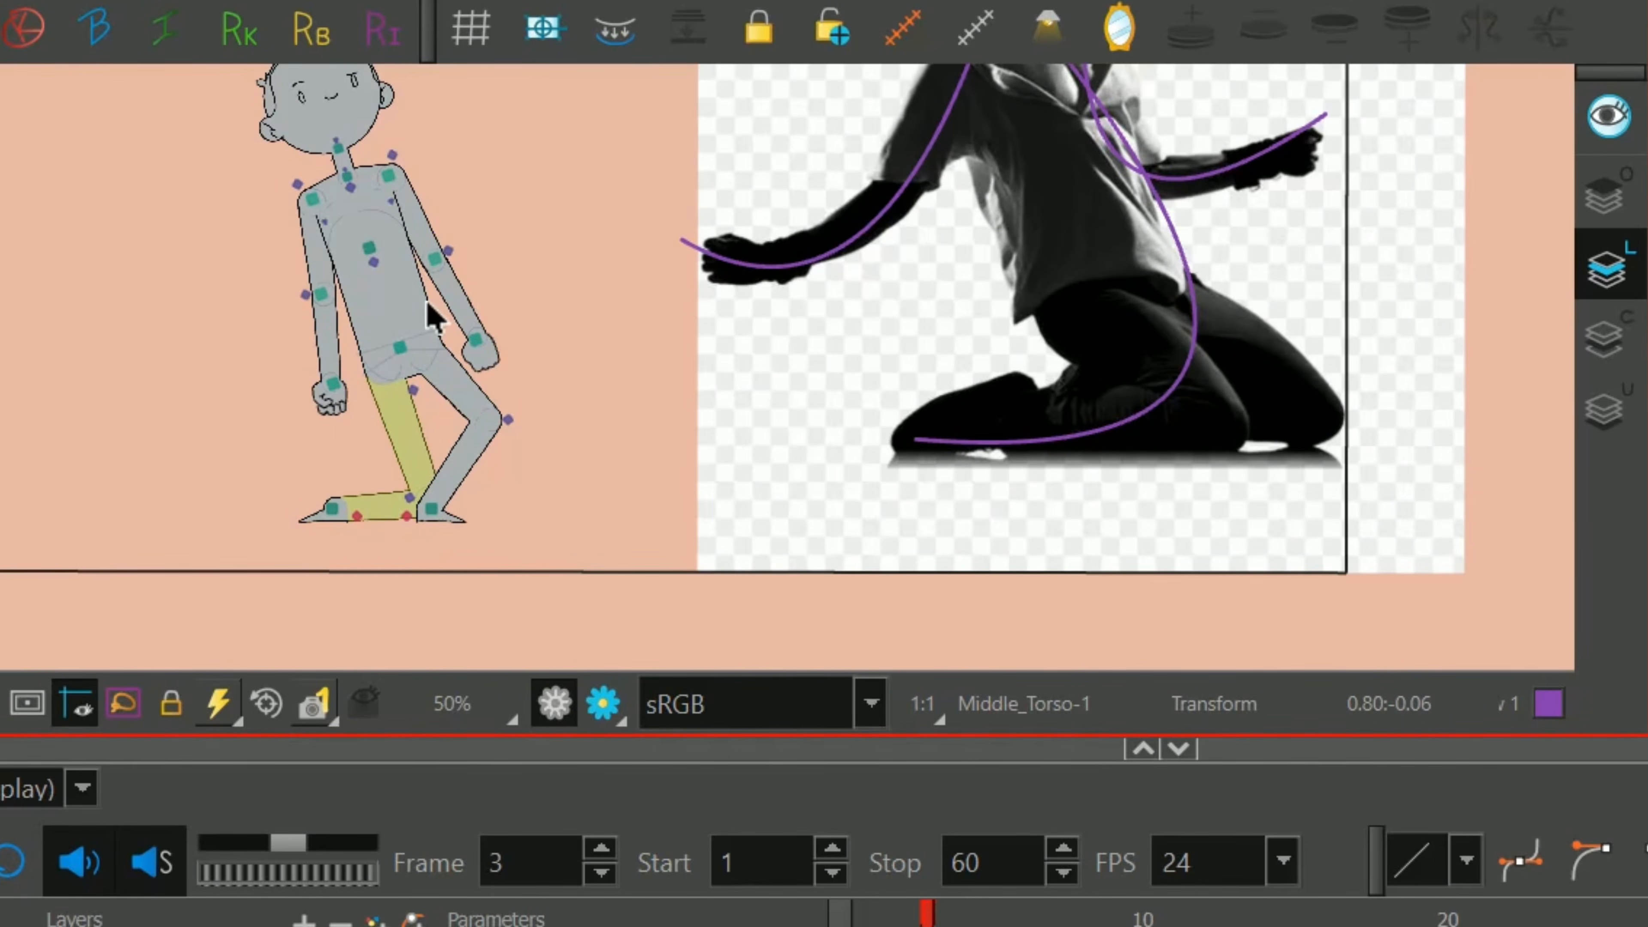
key("b")
key("b")
key("shift+b")
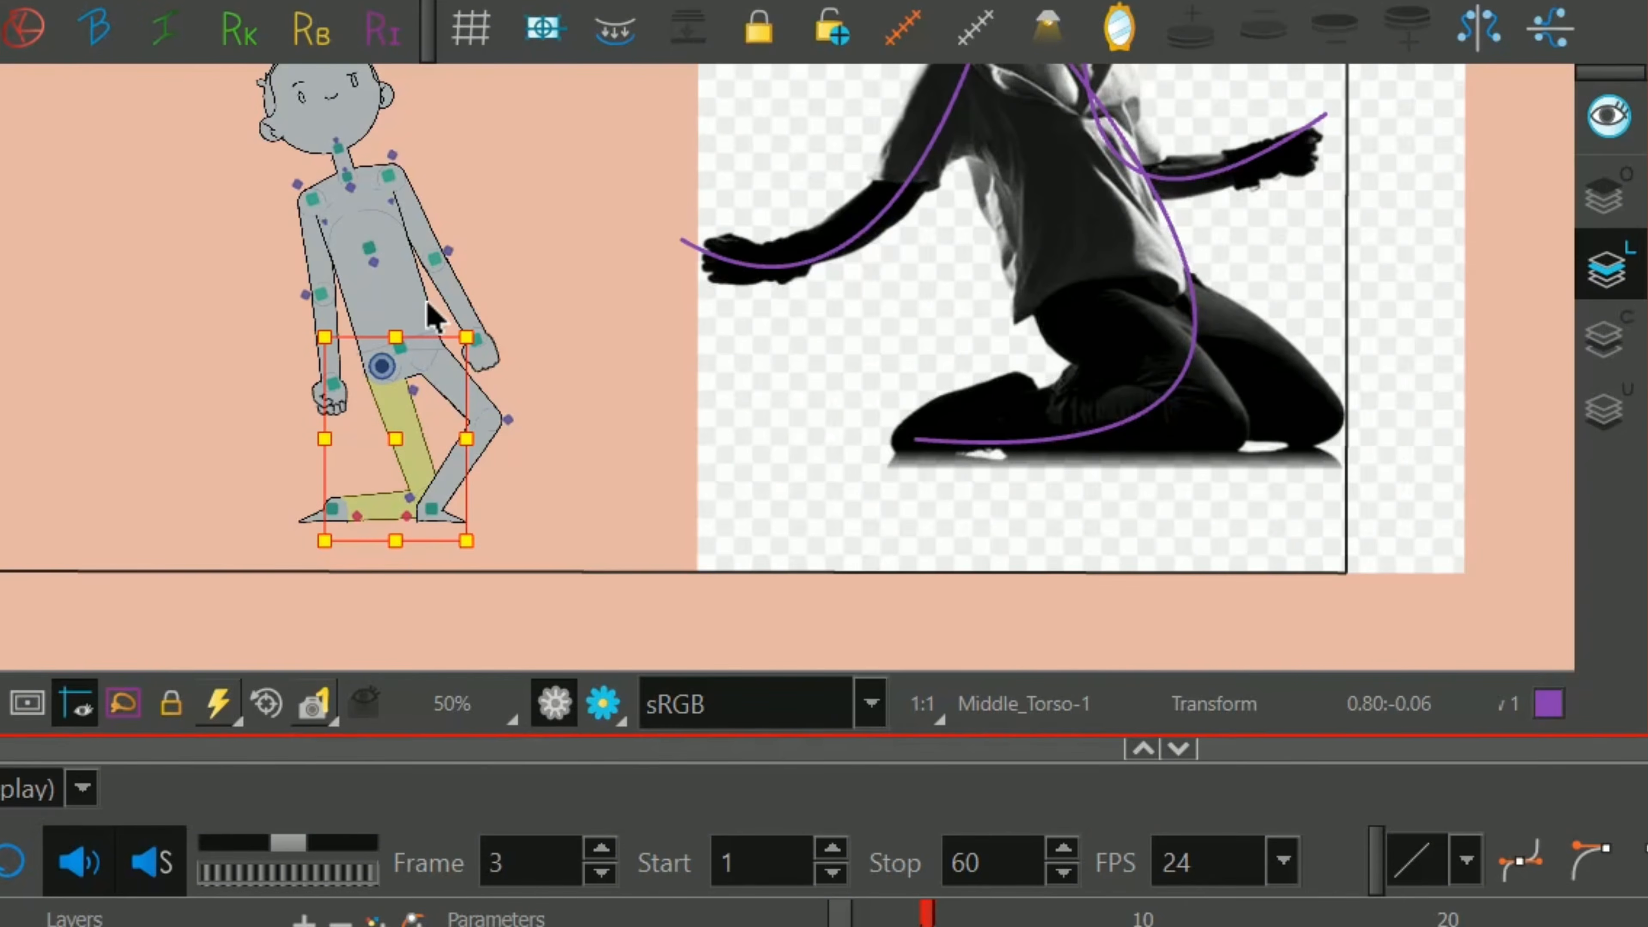
left_click(702, 416, "shift")
left_click(644, 416)
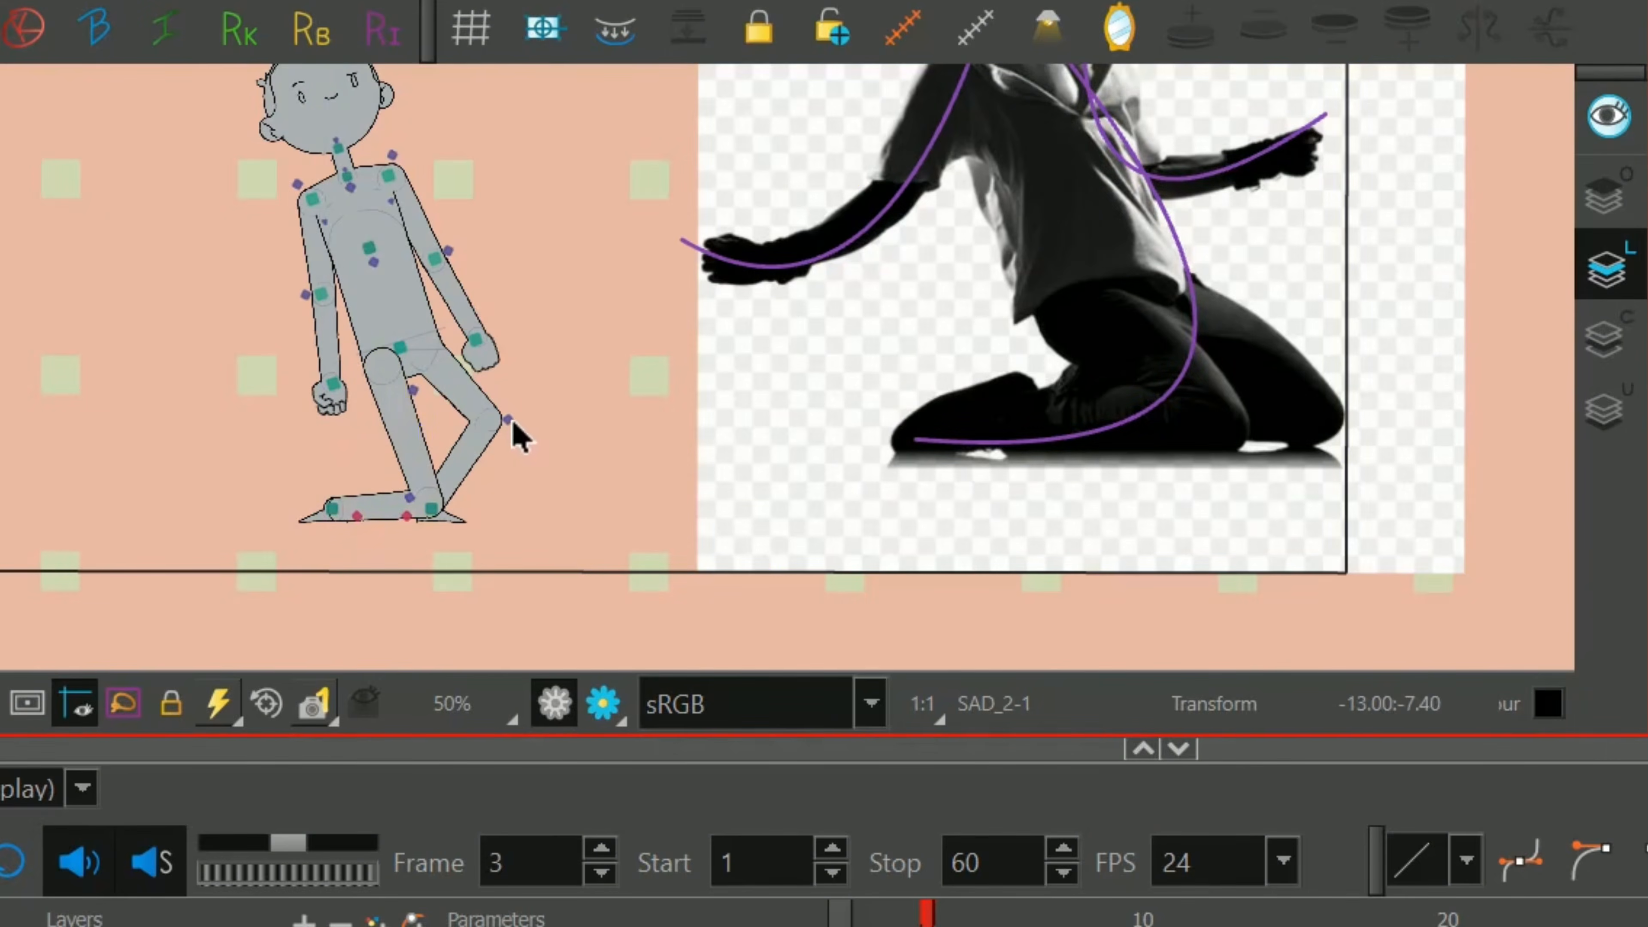
Bring the right-hand knee down to the ground and lower the hips into a kneeling pose.
left_click(506, 417)
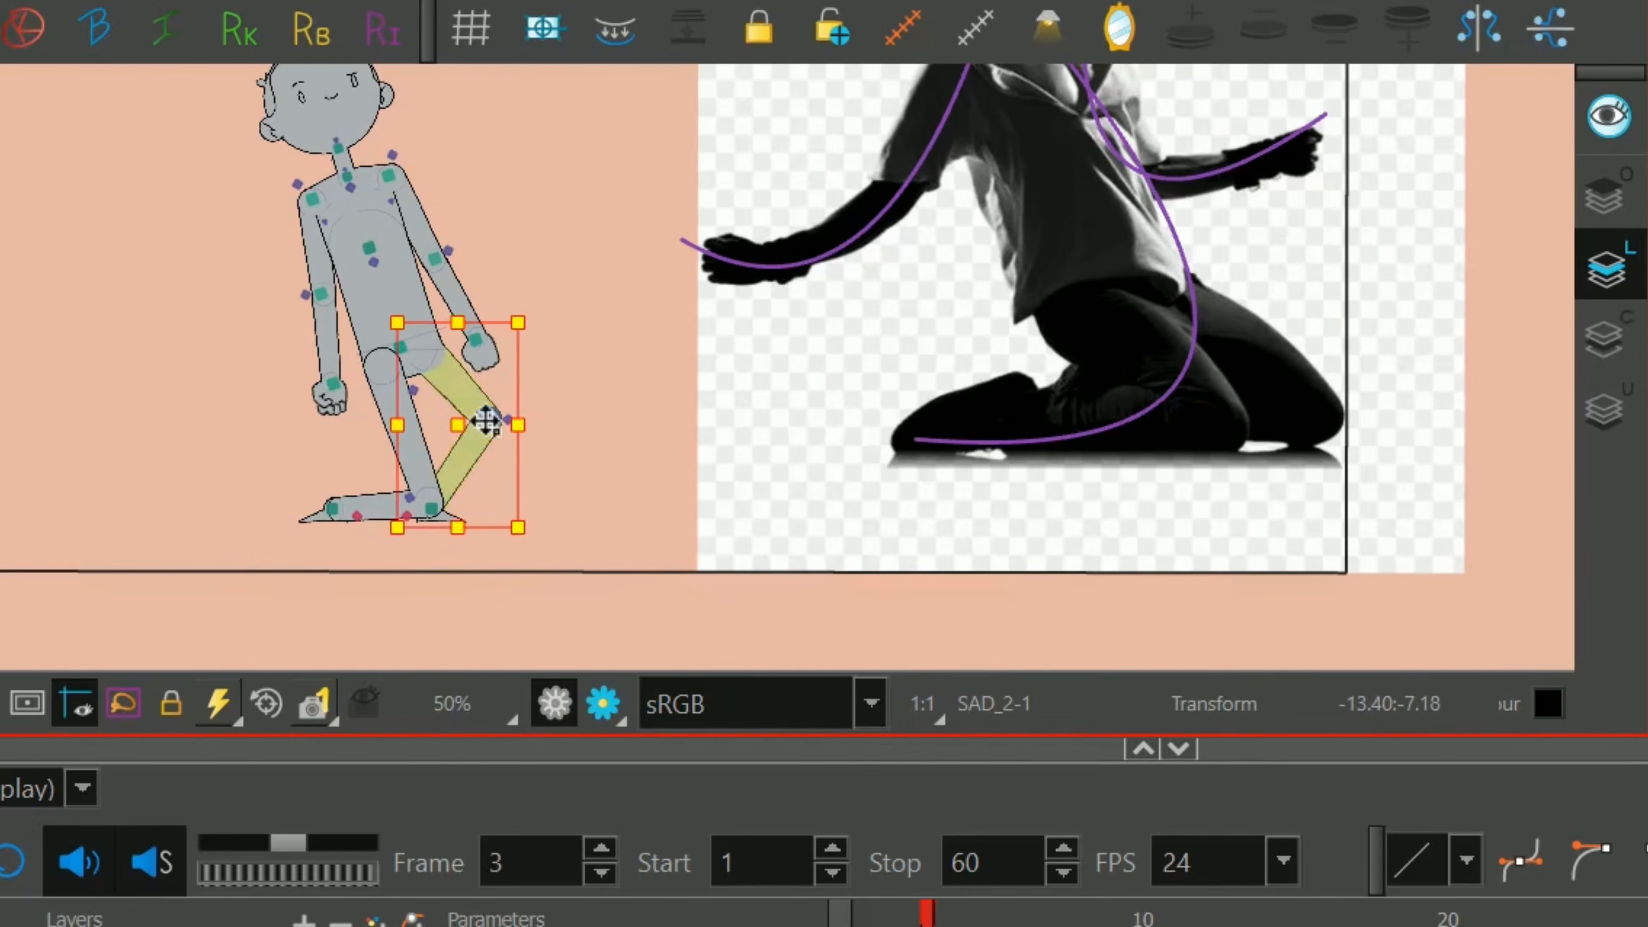
left_click_drag(477, 505, 480, 513)
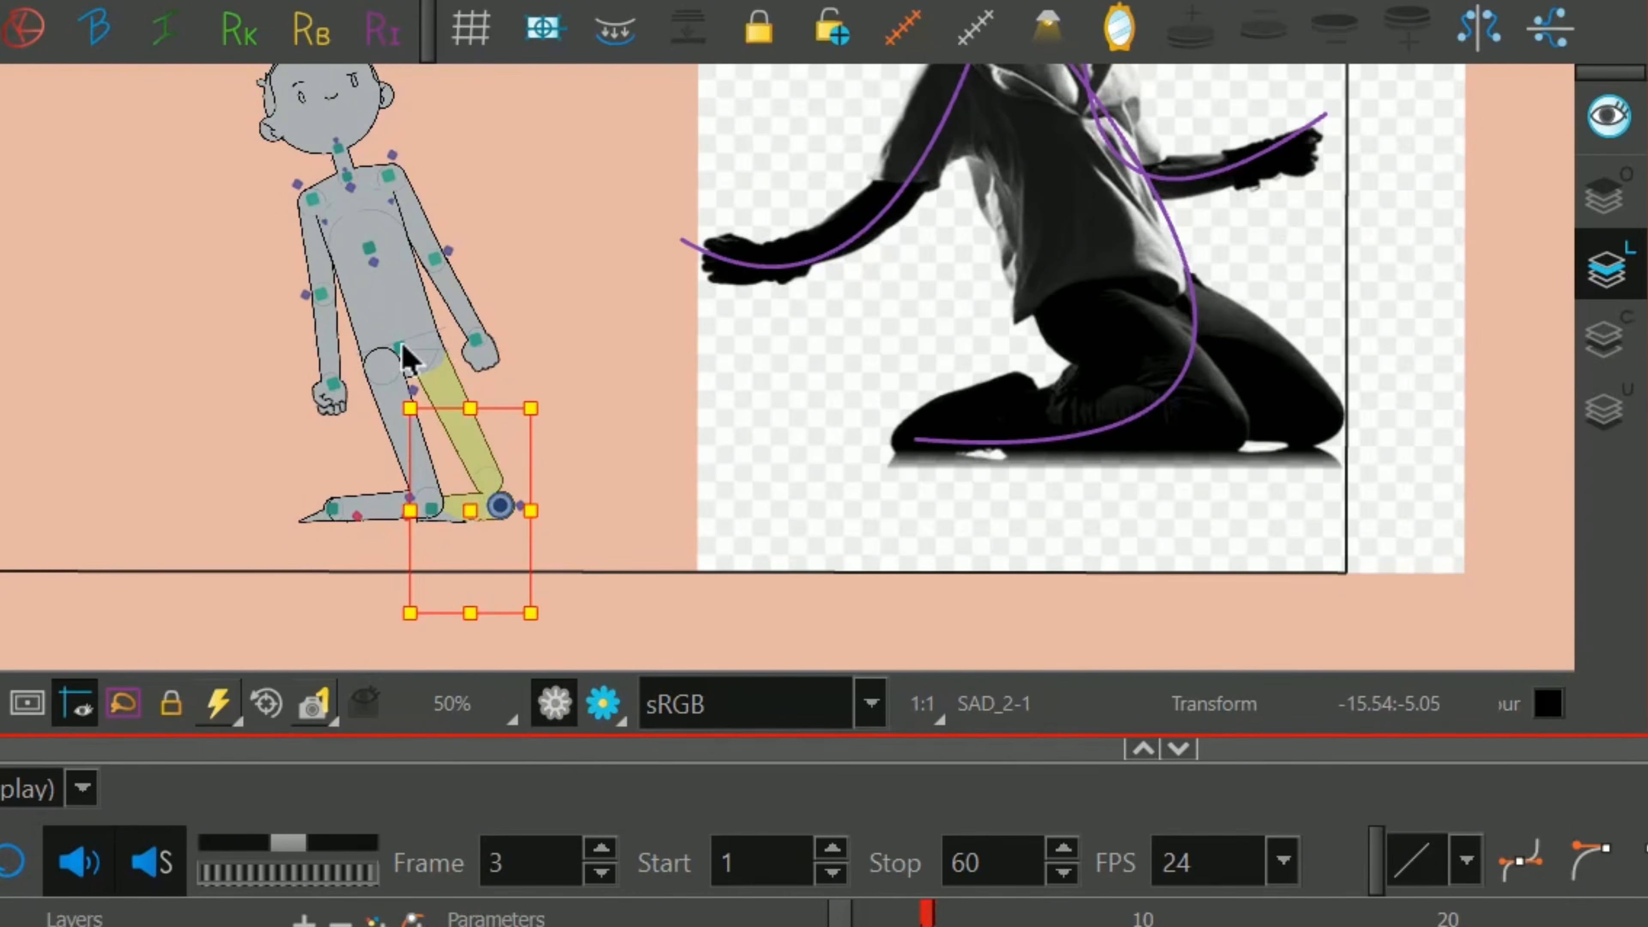
left_click(402, 357)
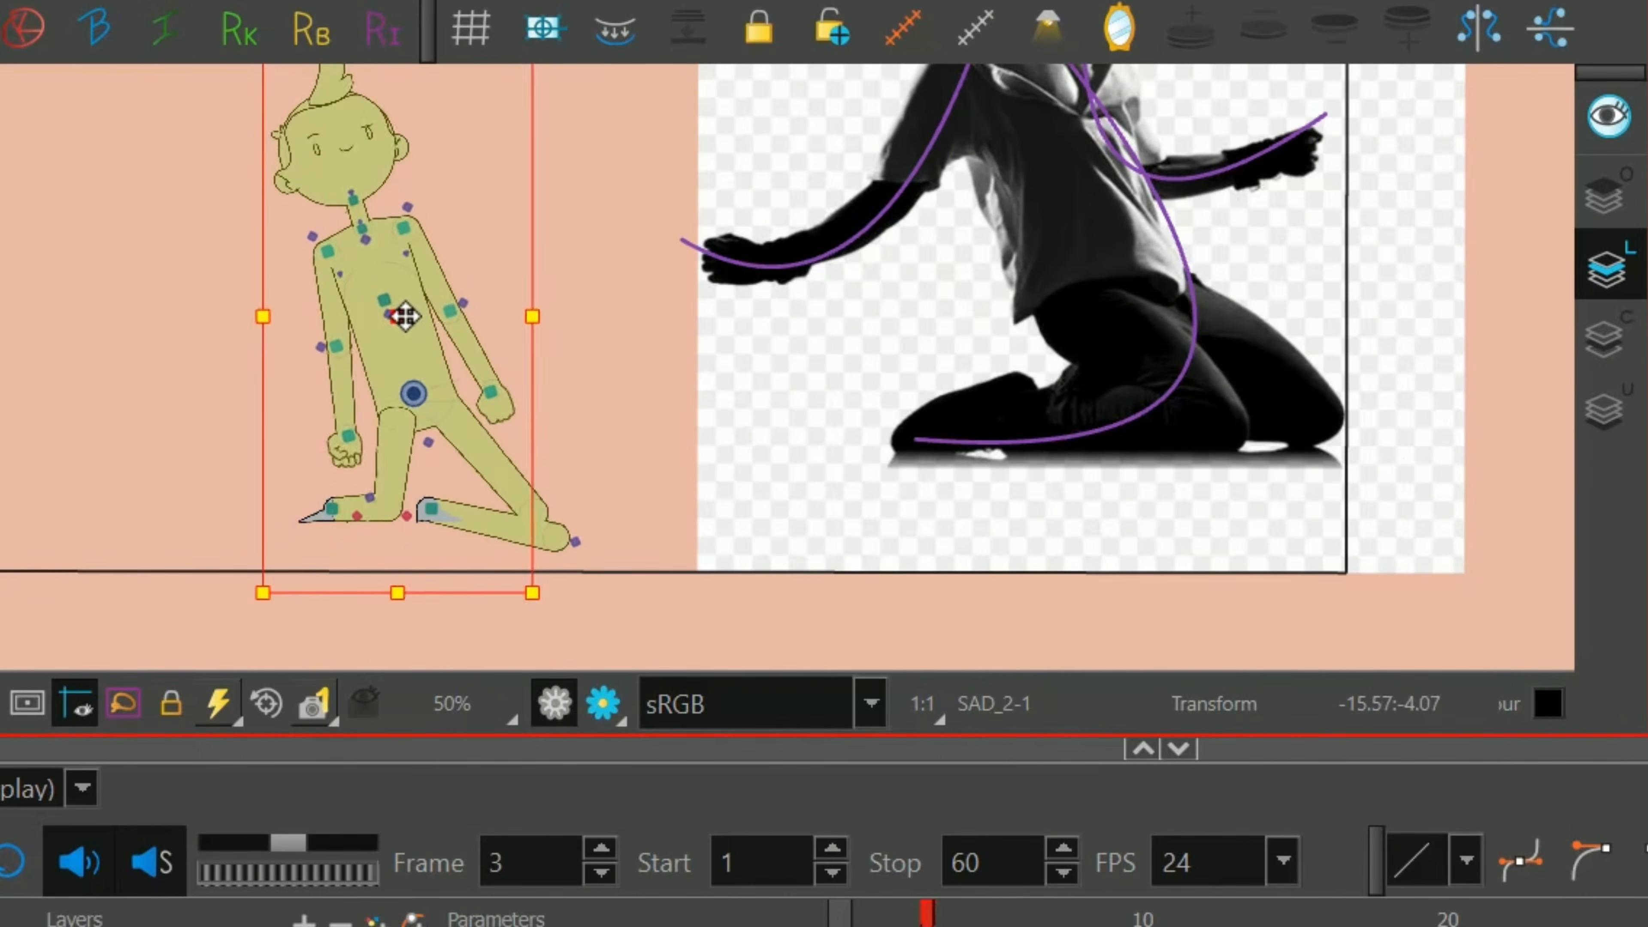
left_click(571, 534)
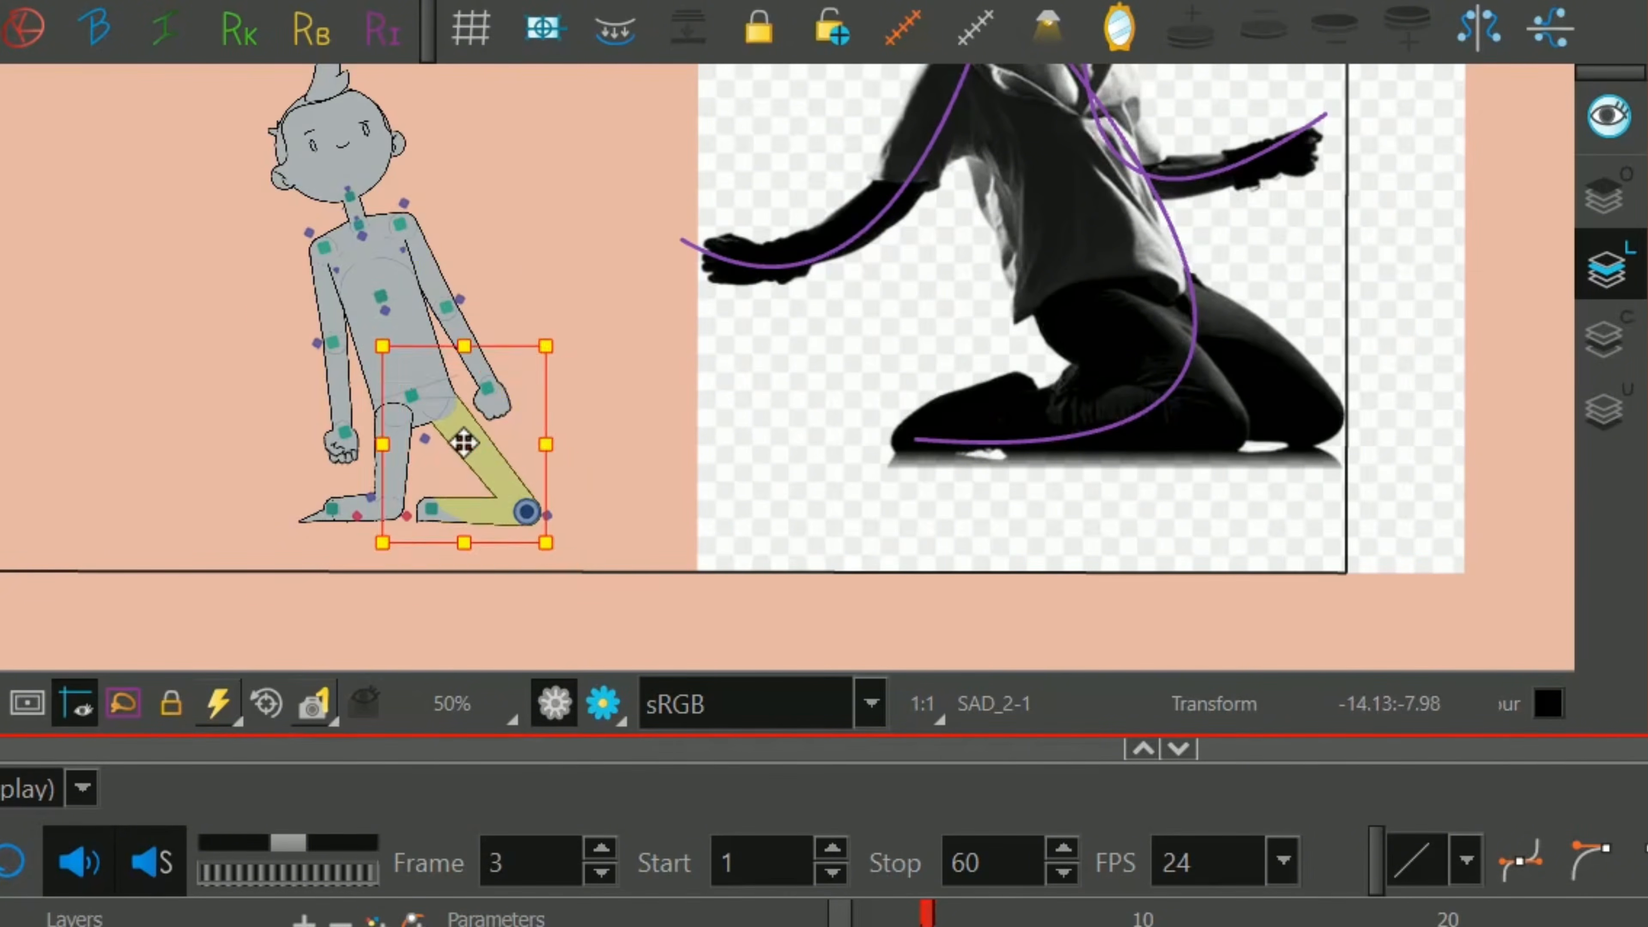
Compare the pose with the reference and swing the left-hand arm outward, away from the body.
key("1")
key("1")
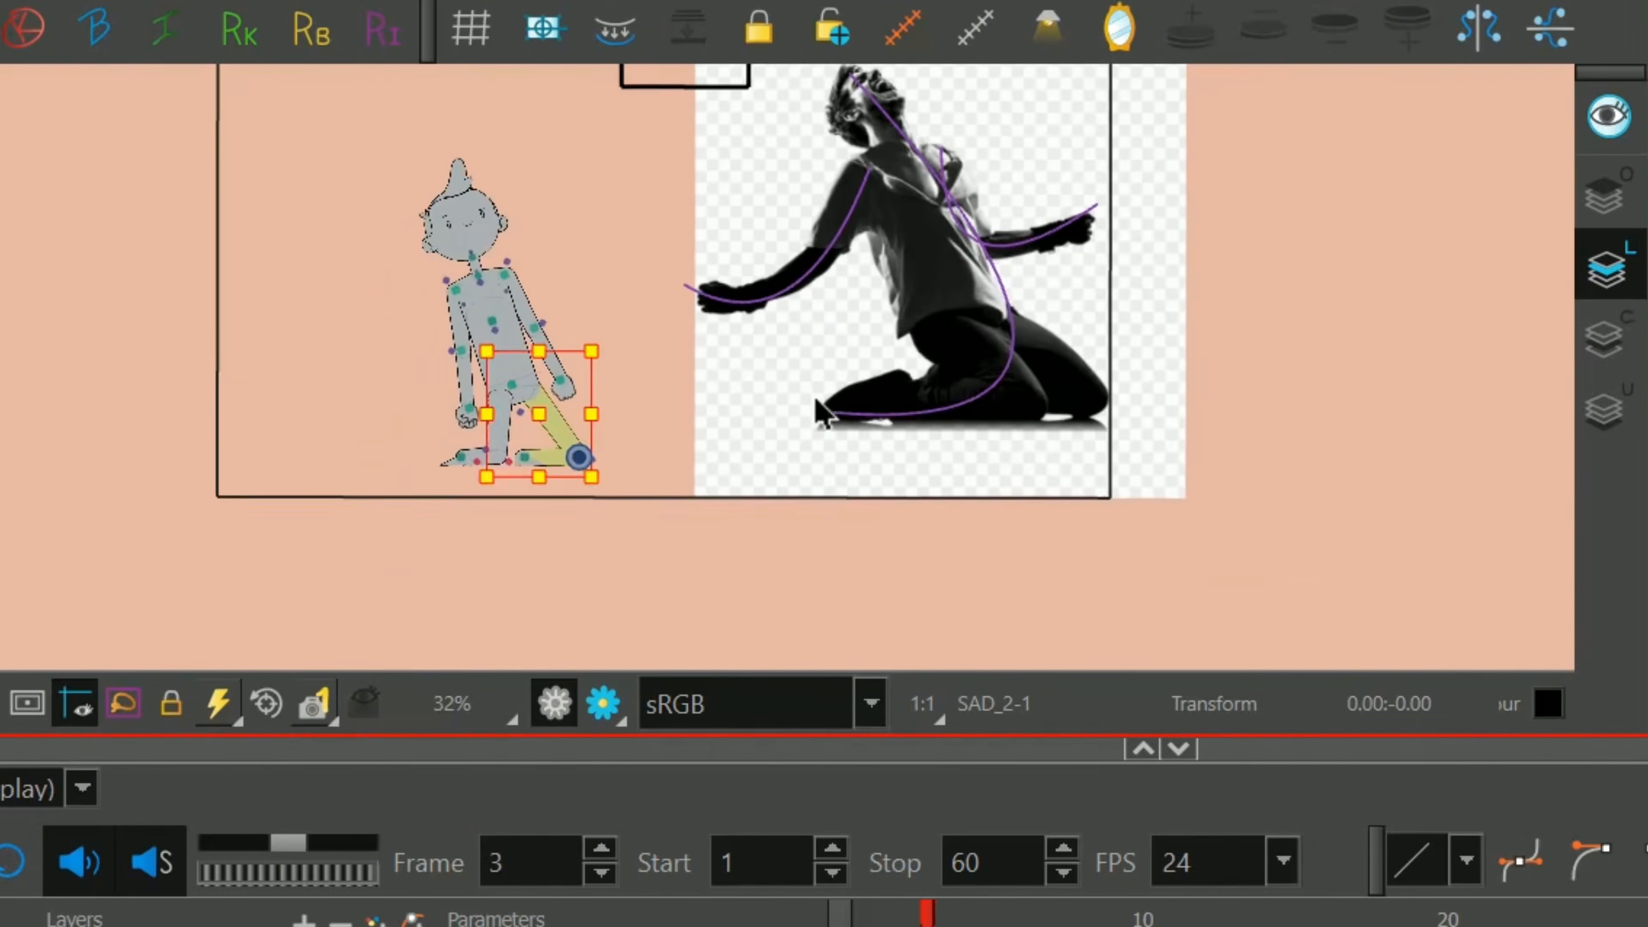
left_click_drag(855, 295, 842, 298)
key("2")
key("2")
left_click_drag(289, 464, 255, 453)
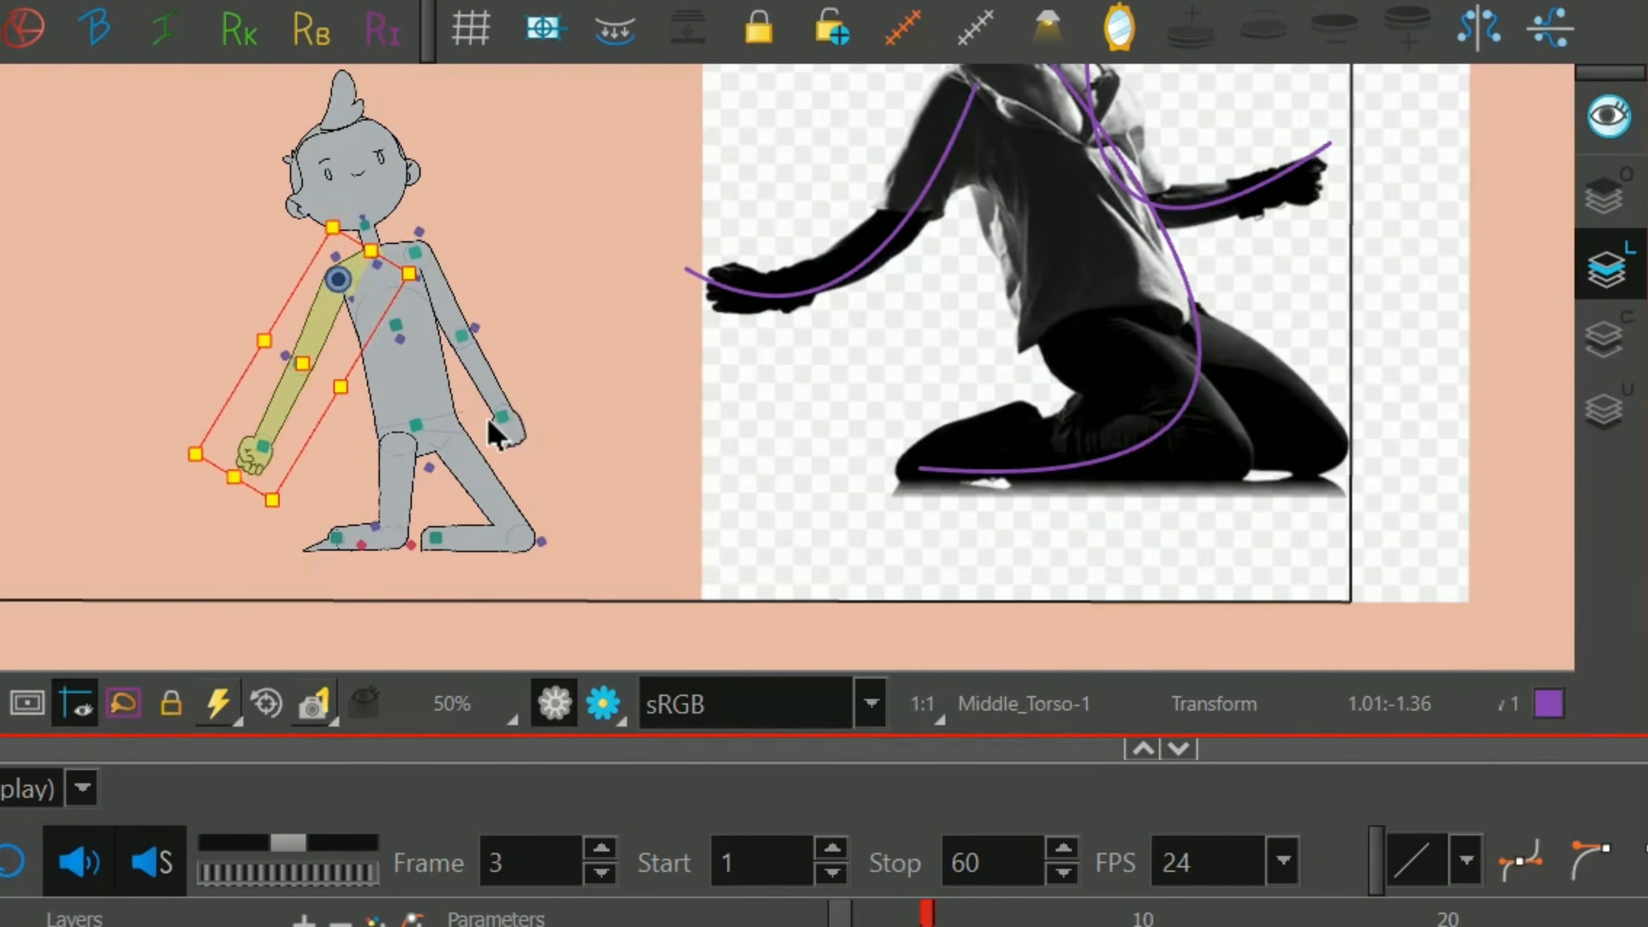
Rotate the right-hand forearm outward at the elbow, and raise the arm away from the body at the shoulder.
left_click(501, 431)
key("b")
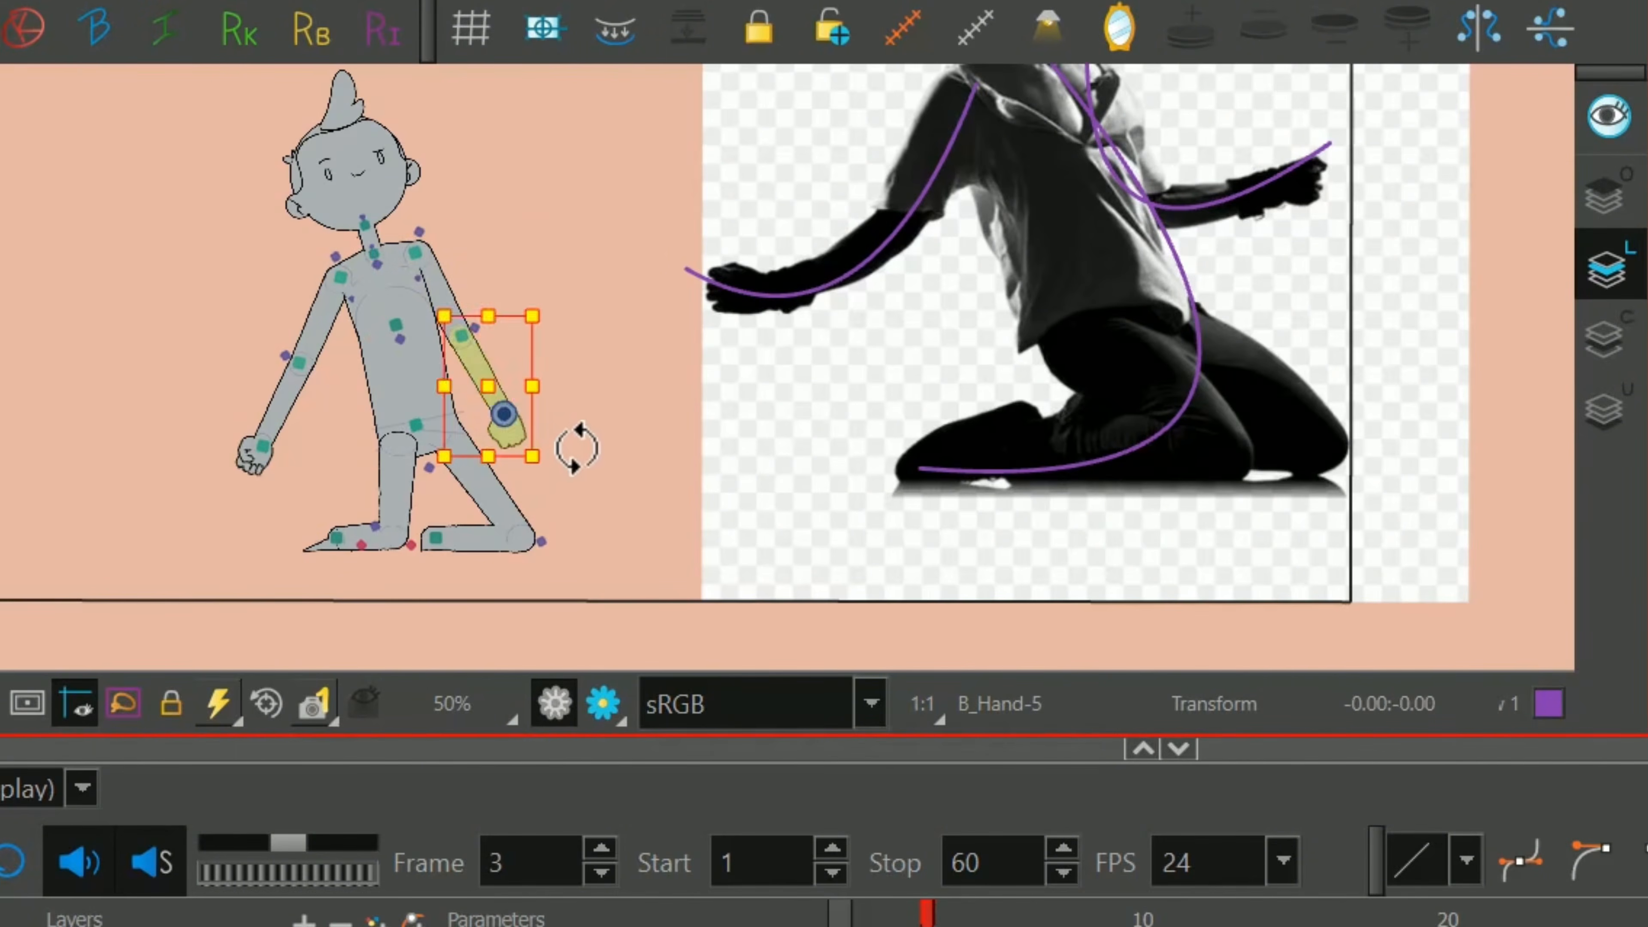
key("b")
left_click_drag(566, 464, 622, 458)
key("b")
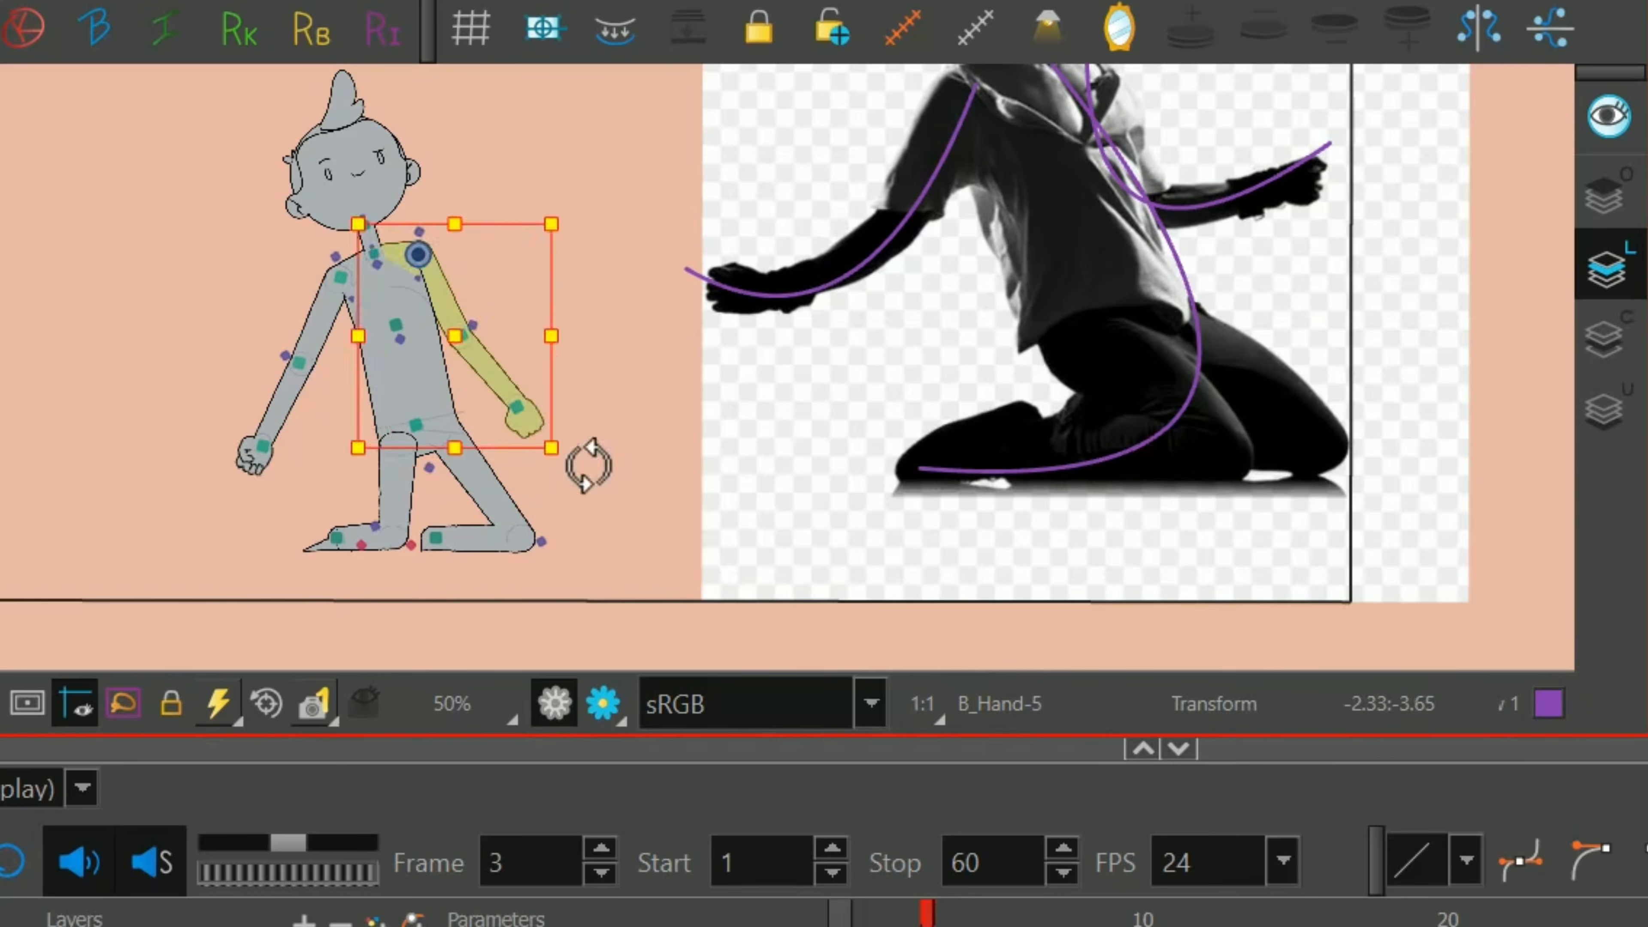
left_click_drag(588, 464, 613, 440)
Tilt the head back to look upward with the head rotation master controller.
key("1")
left_click_drag(802, 142, 636, 335)
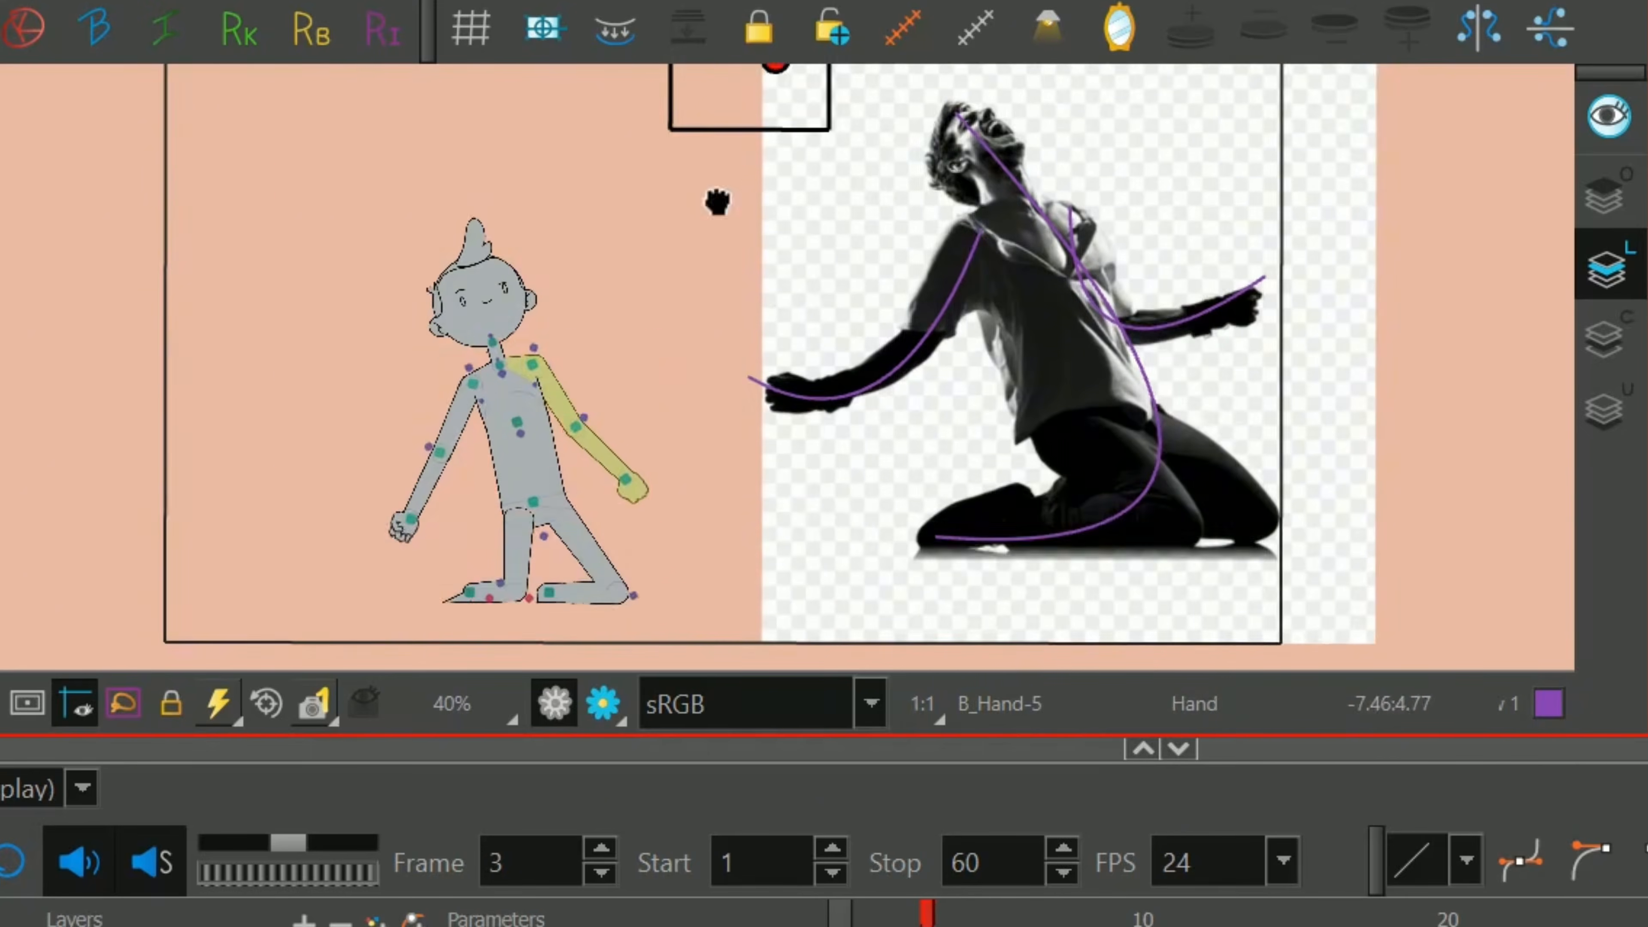
left_click(692, 179)
left_click_drag(691, 178, 699, 135)
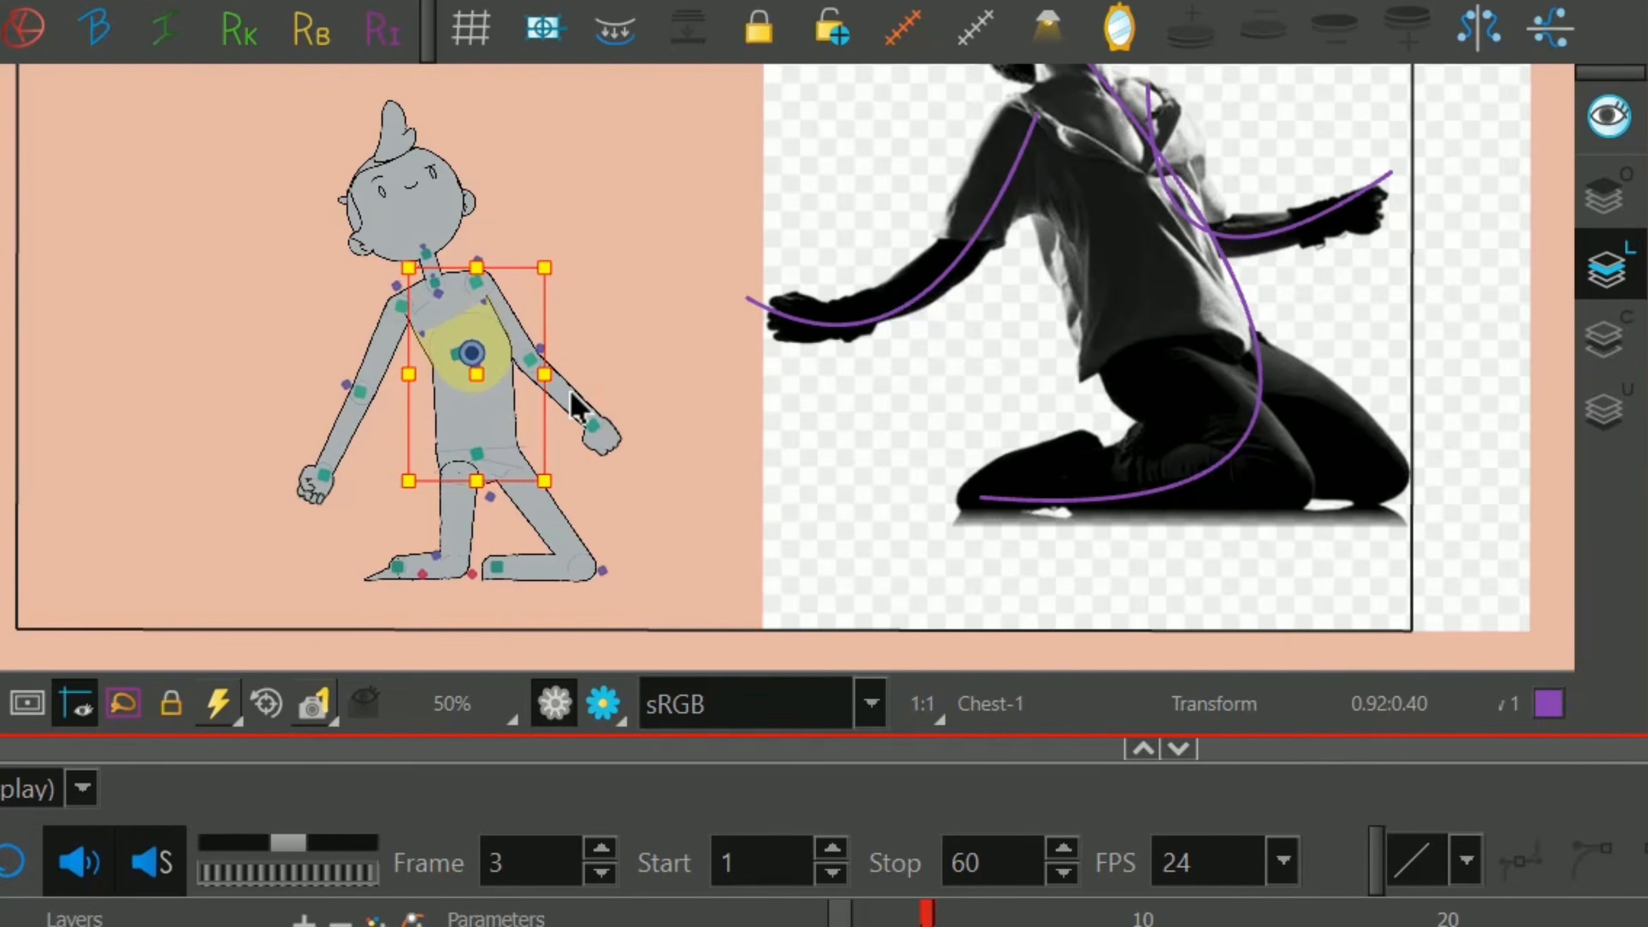
Show the Middle_Torso deformer and adjust its right-hand points and handles to curve that side outward.
scroll(627, 346, "up", 3)
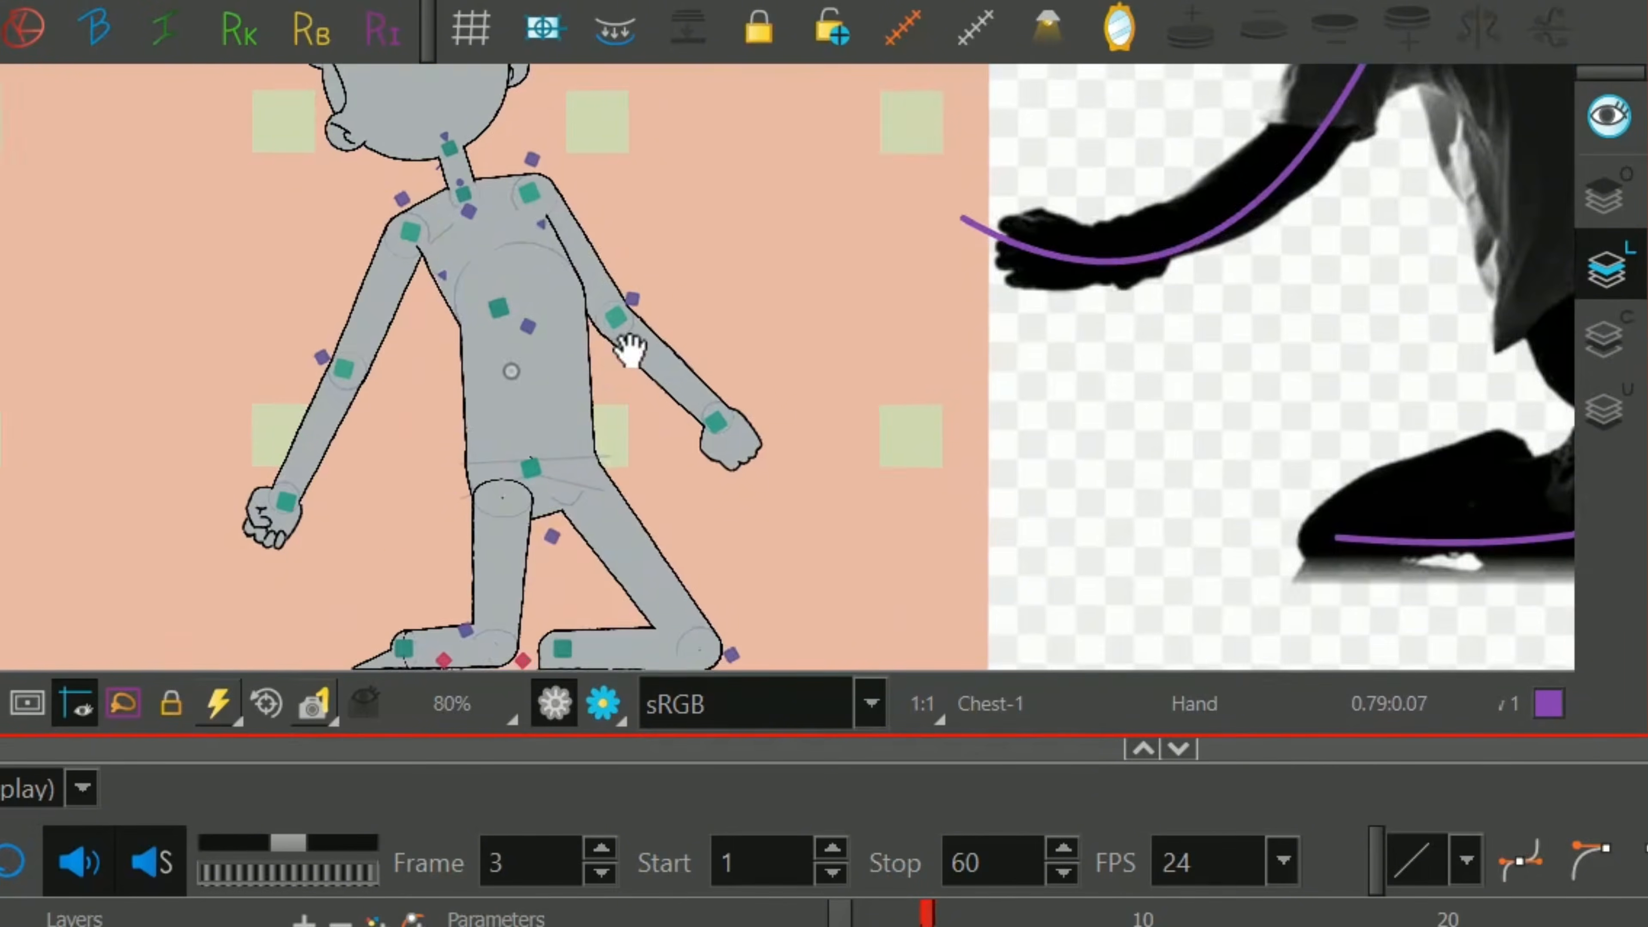
key("2")
left_click(517, 408)
key("shift+F11")
left_click_drag(592, 391, 626, 412)
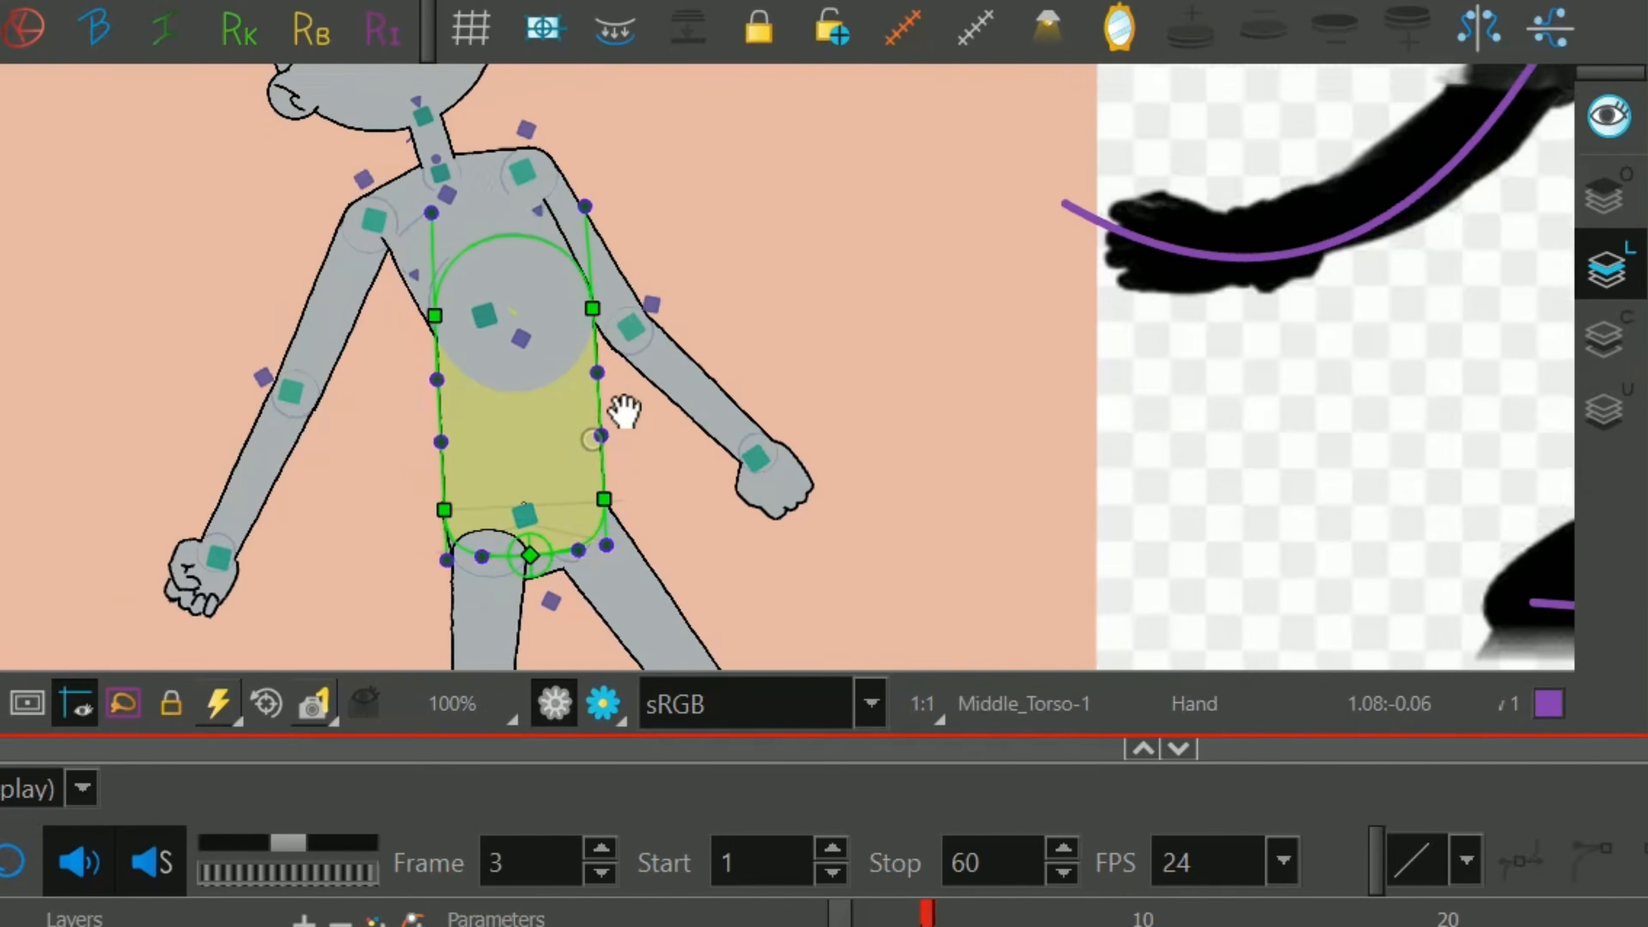
key("2")
left_click_drag(581, 533, 605, 533)
left_click(601, 554)
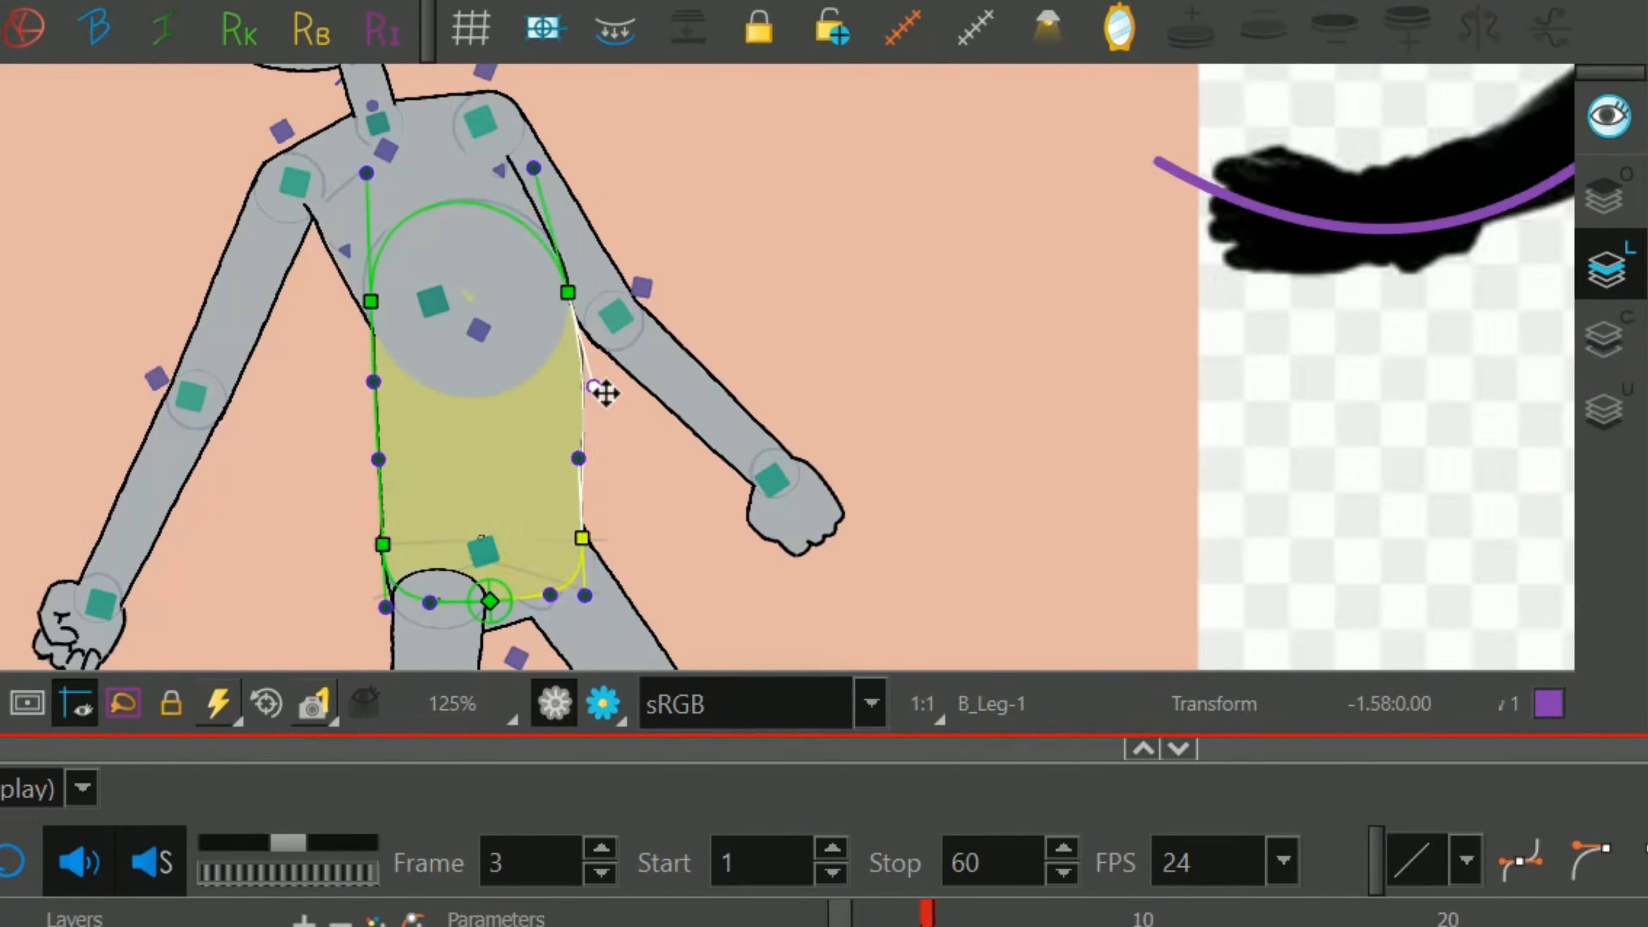
left_click_drag(600, 387, 593, 312)
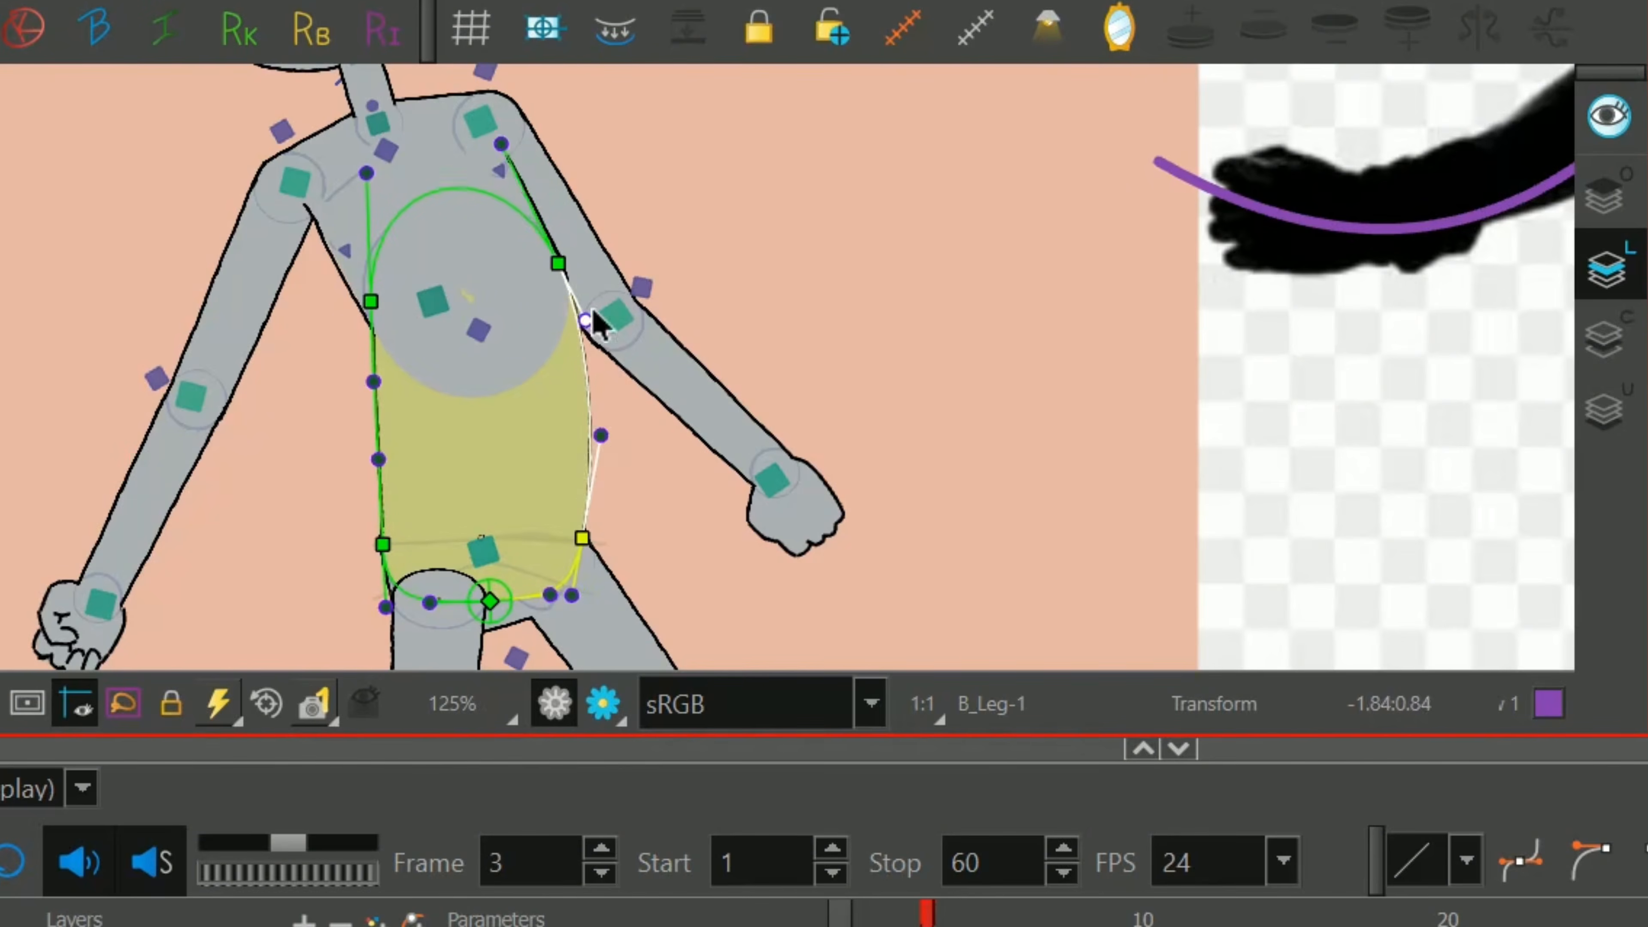
Curve the left side of the Middle_Torso deformer inward and shift its upper point up toward the armpit.
left_click(383, 545)
left_click_drag(378, 460, 401, 375)
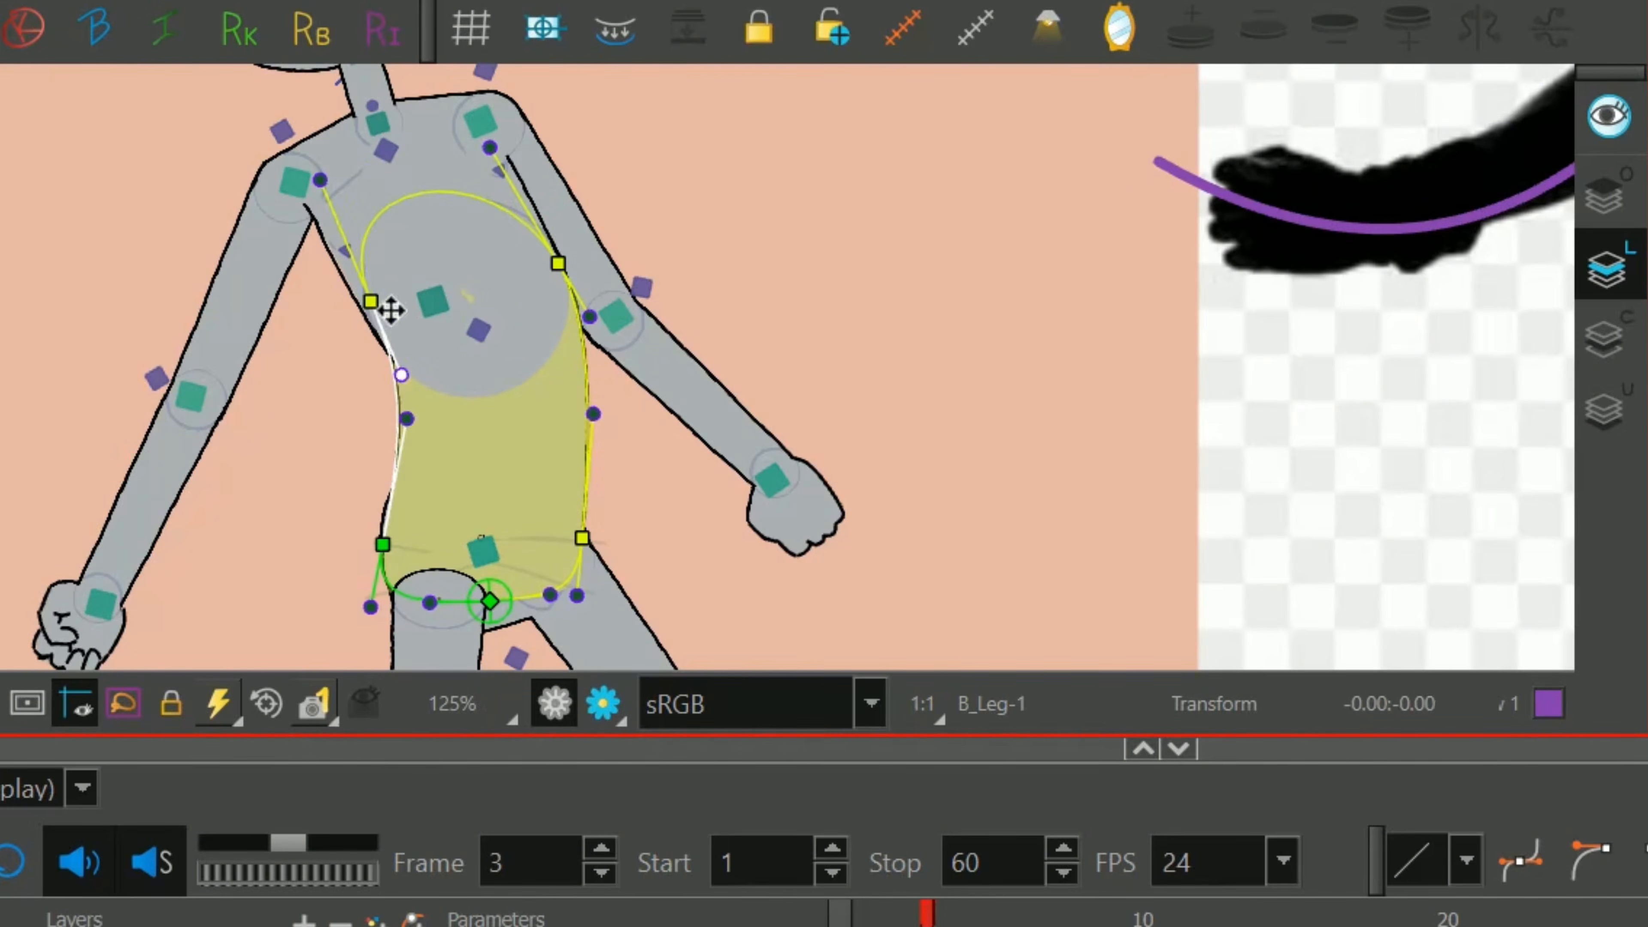
left_click_drag(371, 302, 352, 277)
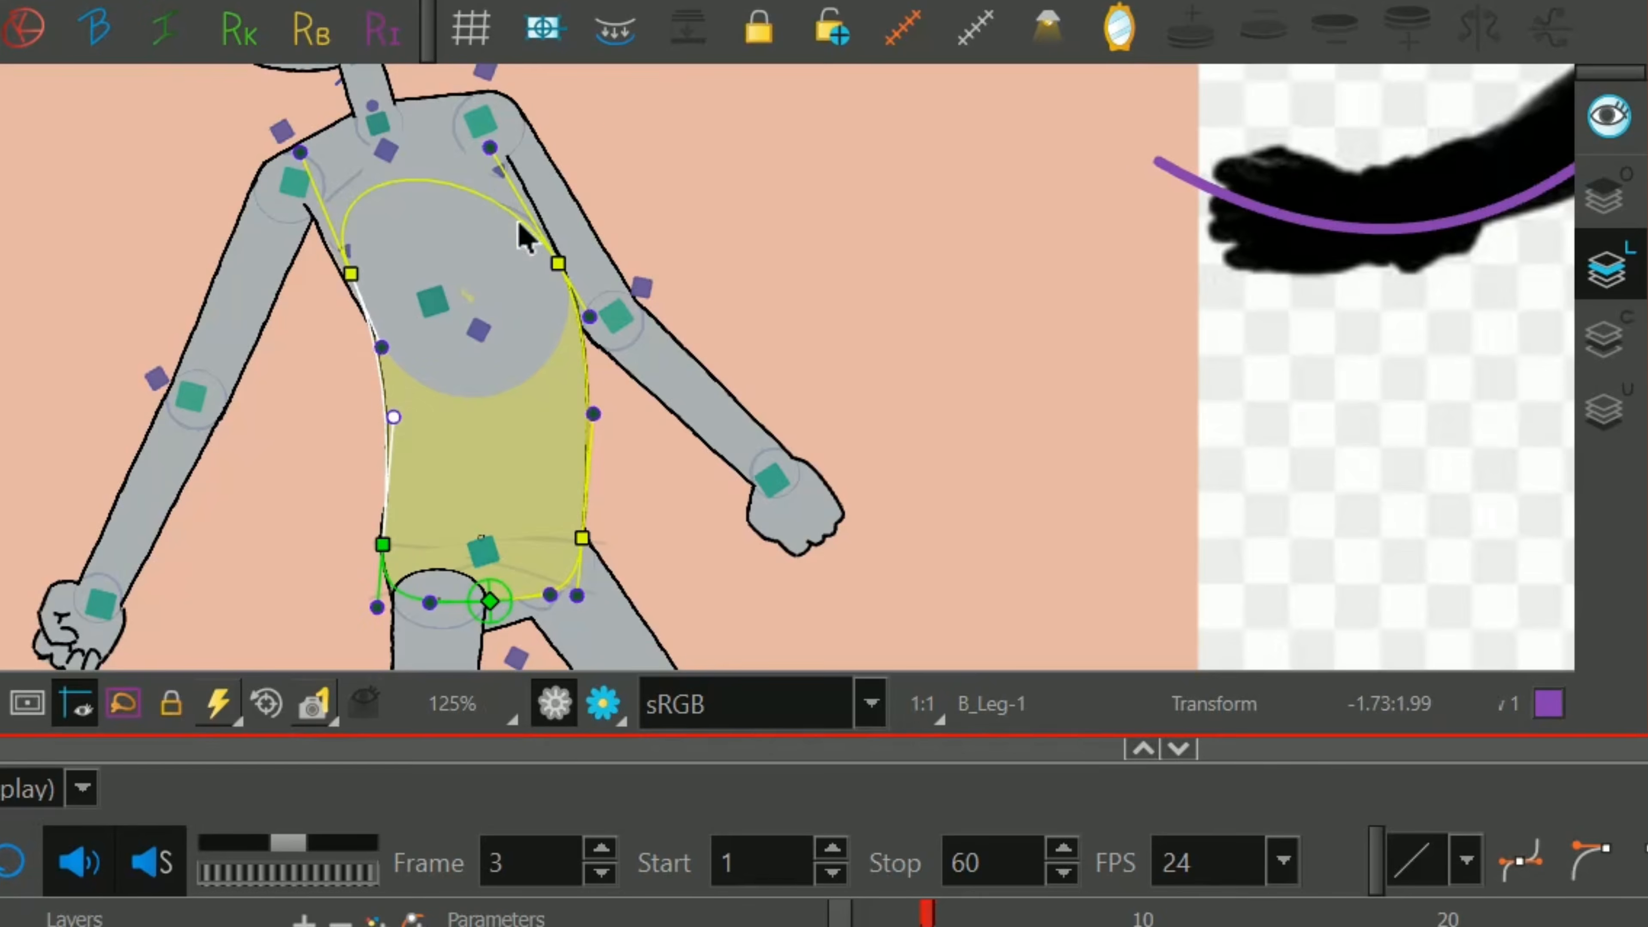
Adjust the right-hand points and handles of the Chest deformer to blend the side of the chest into the waist.
left_click(532, 252)
scroll(519, 390, "up", 1)
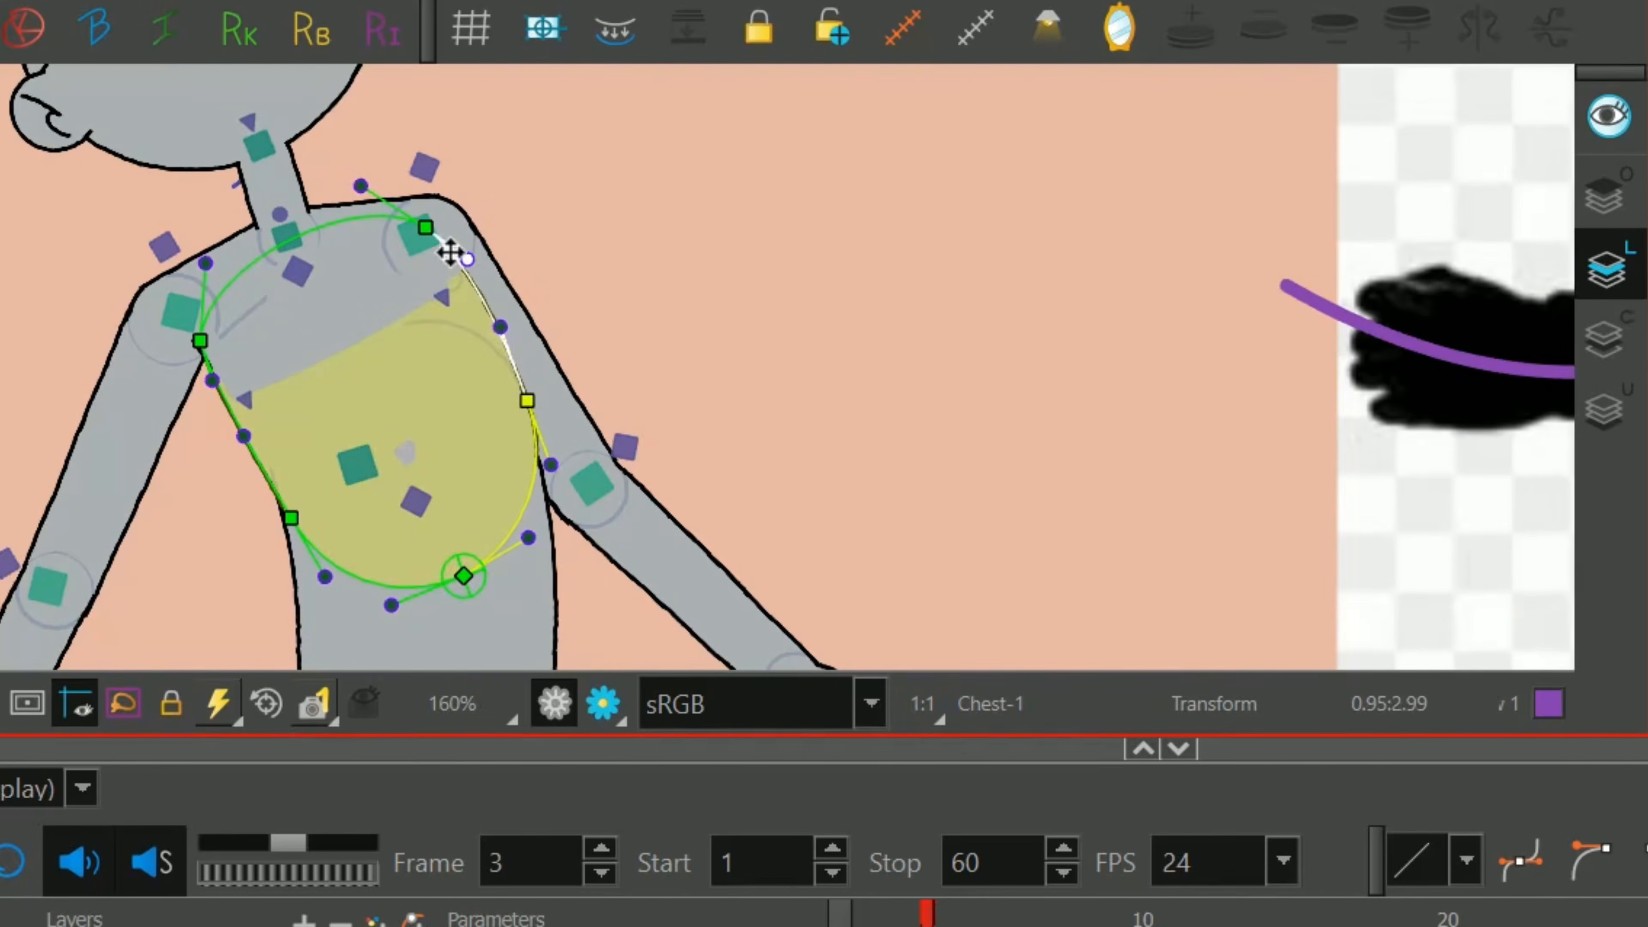
left_click_drag(425, 227, 429, 212)
left_click_drag(527, 401, 532, 416)
left_click_drag(556, 480, 549, 510)
left_click_drag(532, 417, 536, 438)
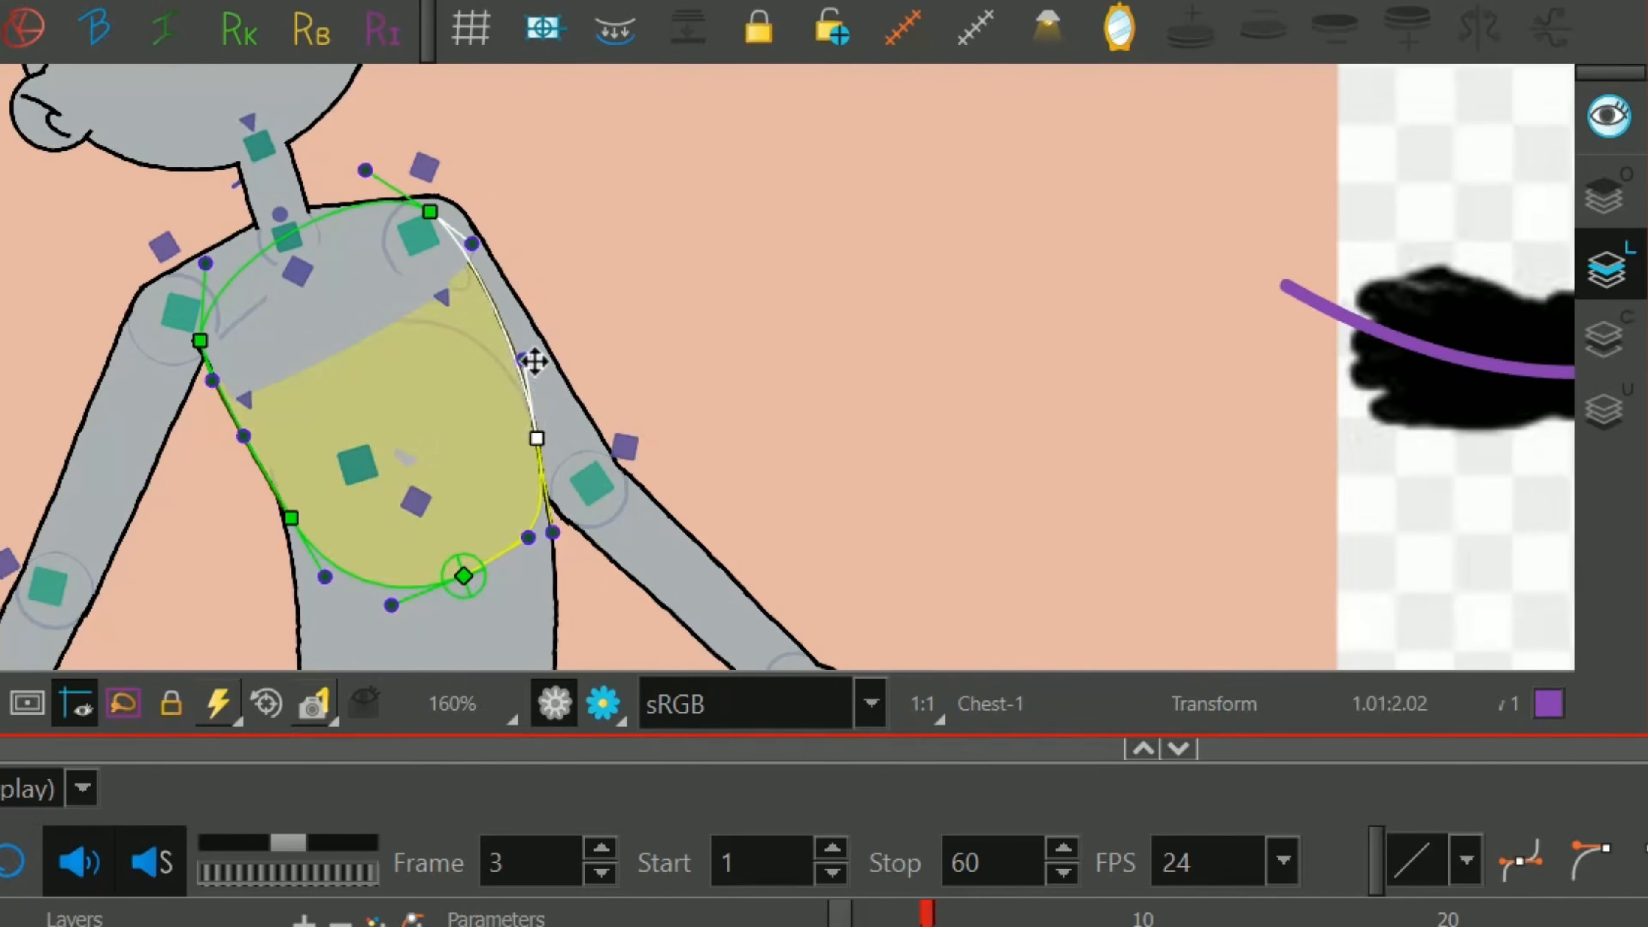
left_click_drag(522, 359, 532, 404)
left_click(542, 561)
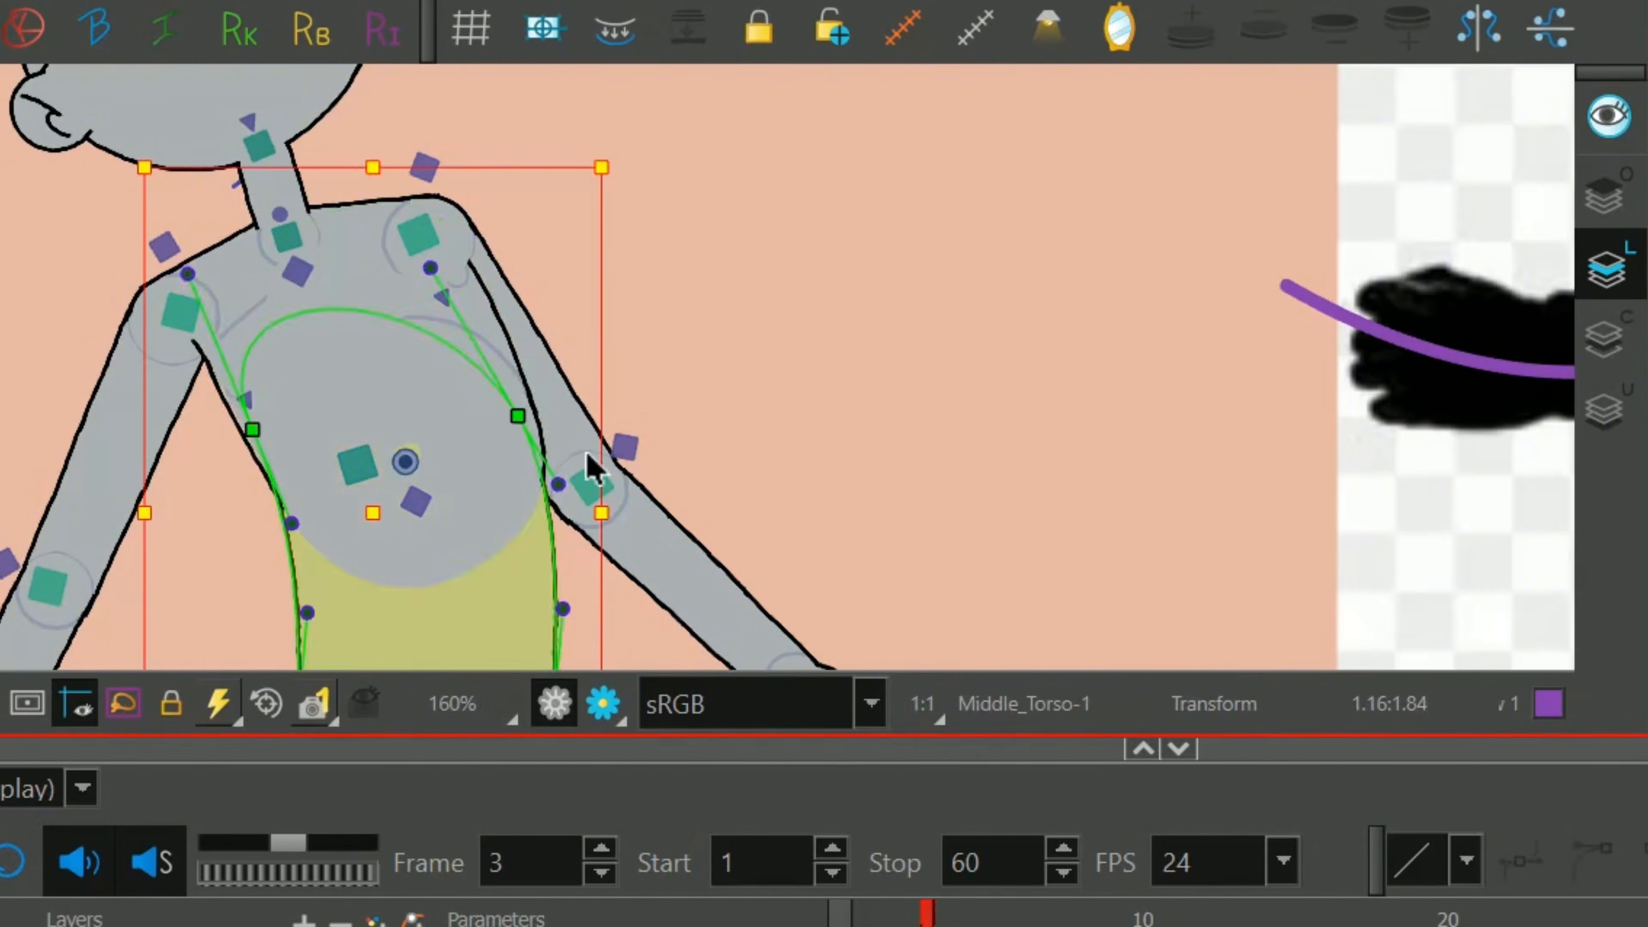
Rotate the right-hand leg's foot around the ankle so its toes point back to the left.
scroll(343, 401, "up", 1)
left_click_drag(344, 401, 423, 280)
left_click(423, 280)
mouse_move(298, 323)
left_mouse_down()
mouse_move(300, 299)
mouse_move(326, 321)
left_mouse_up()
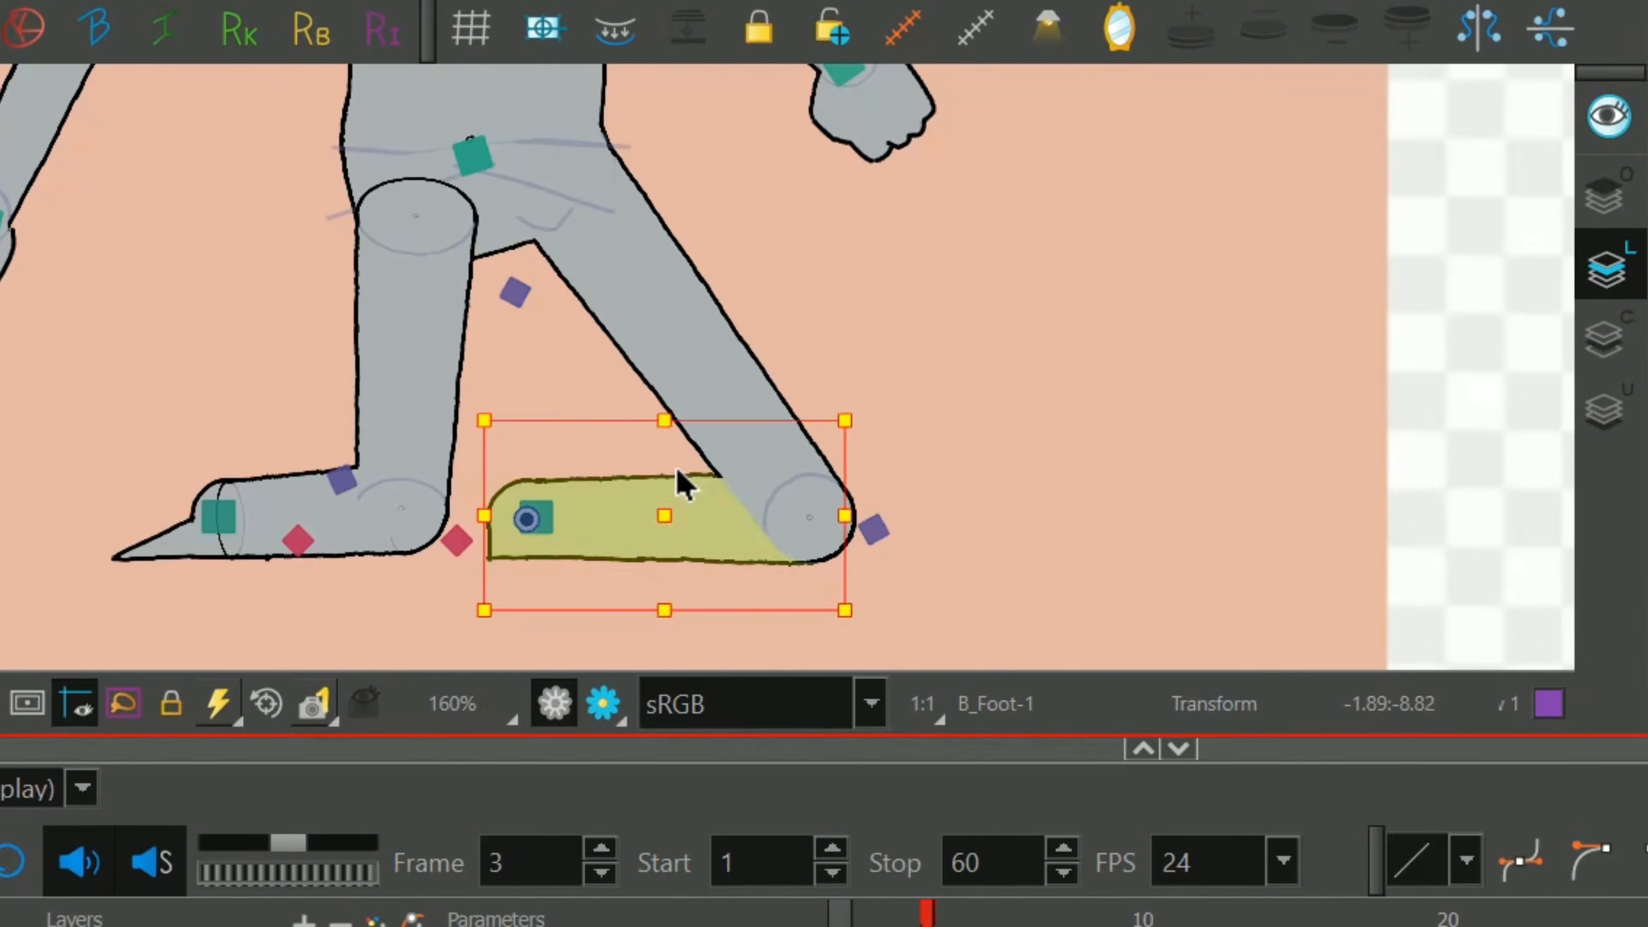
left_click_drag(685, 476, 376, 674)
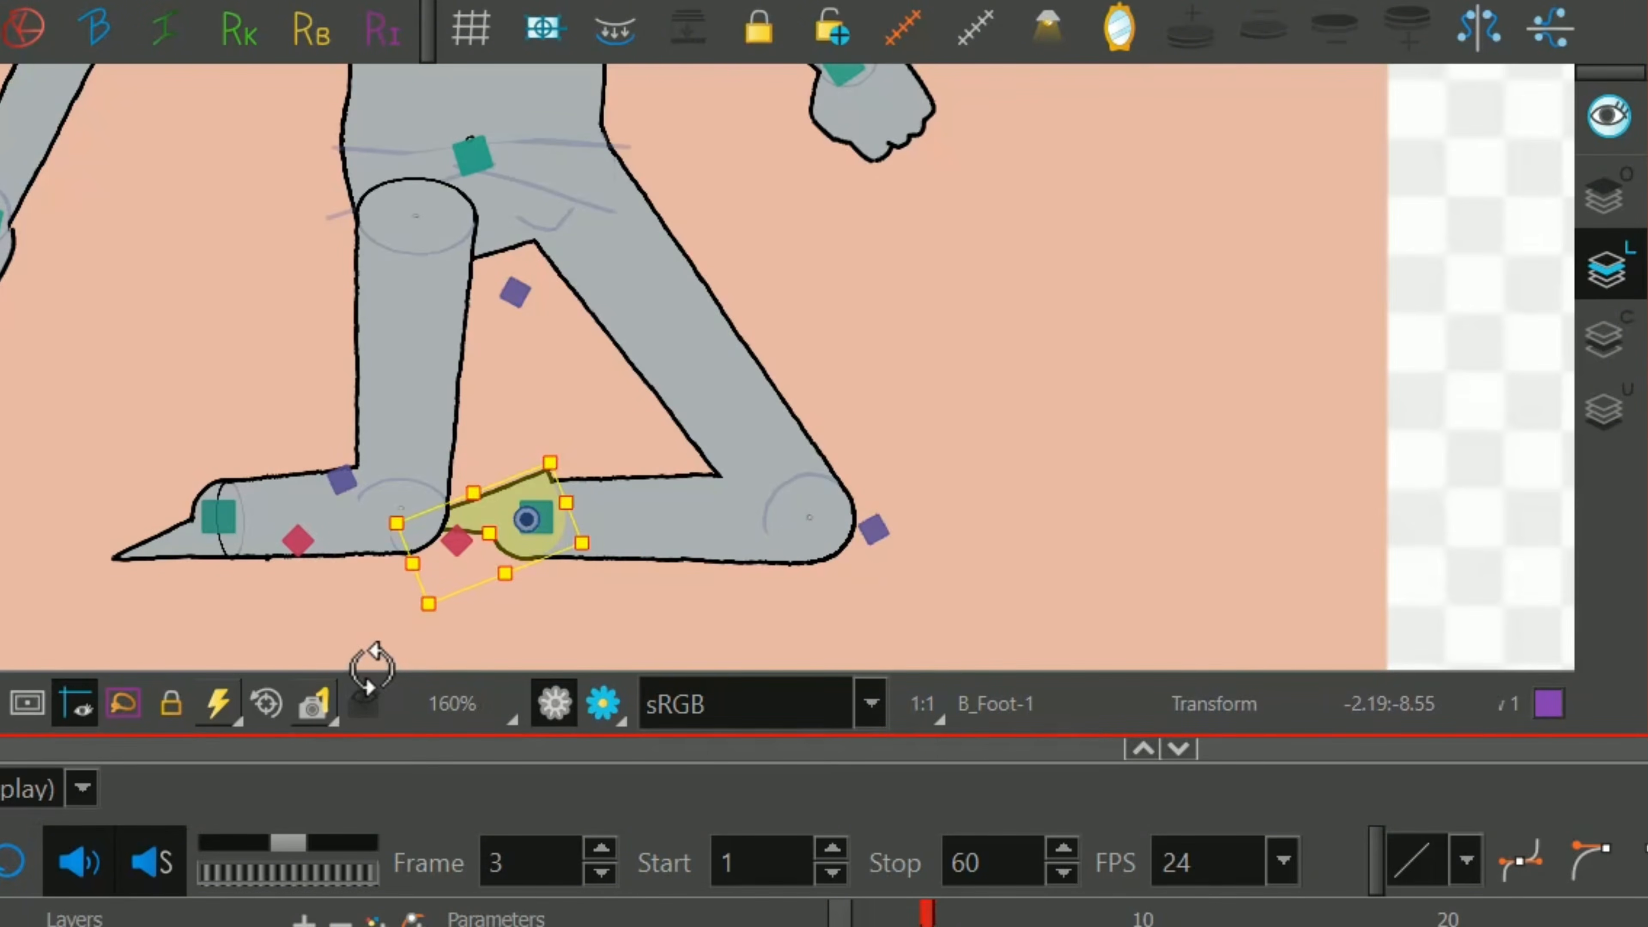
Check the legs against the reference and slide the left-hand knee along the ground toward the other knee.
scroll(782, 377, "down", 1)
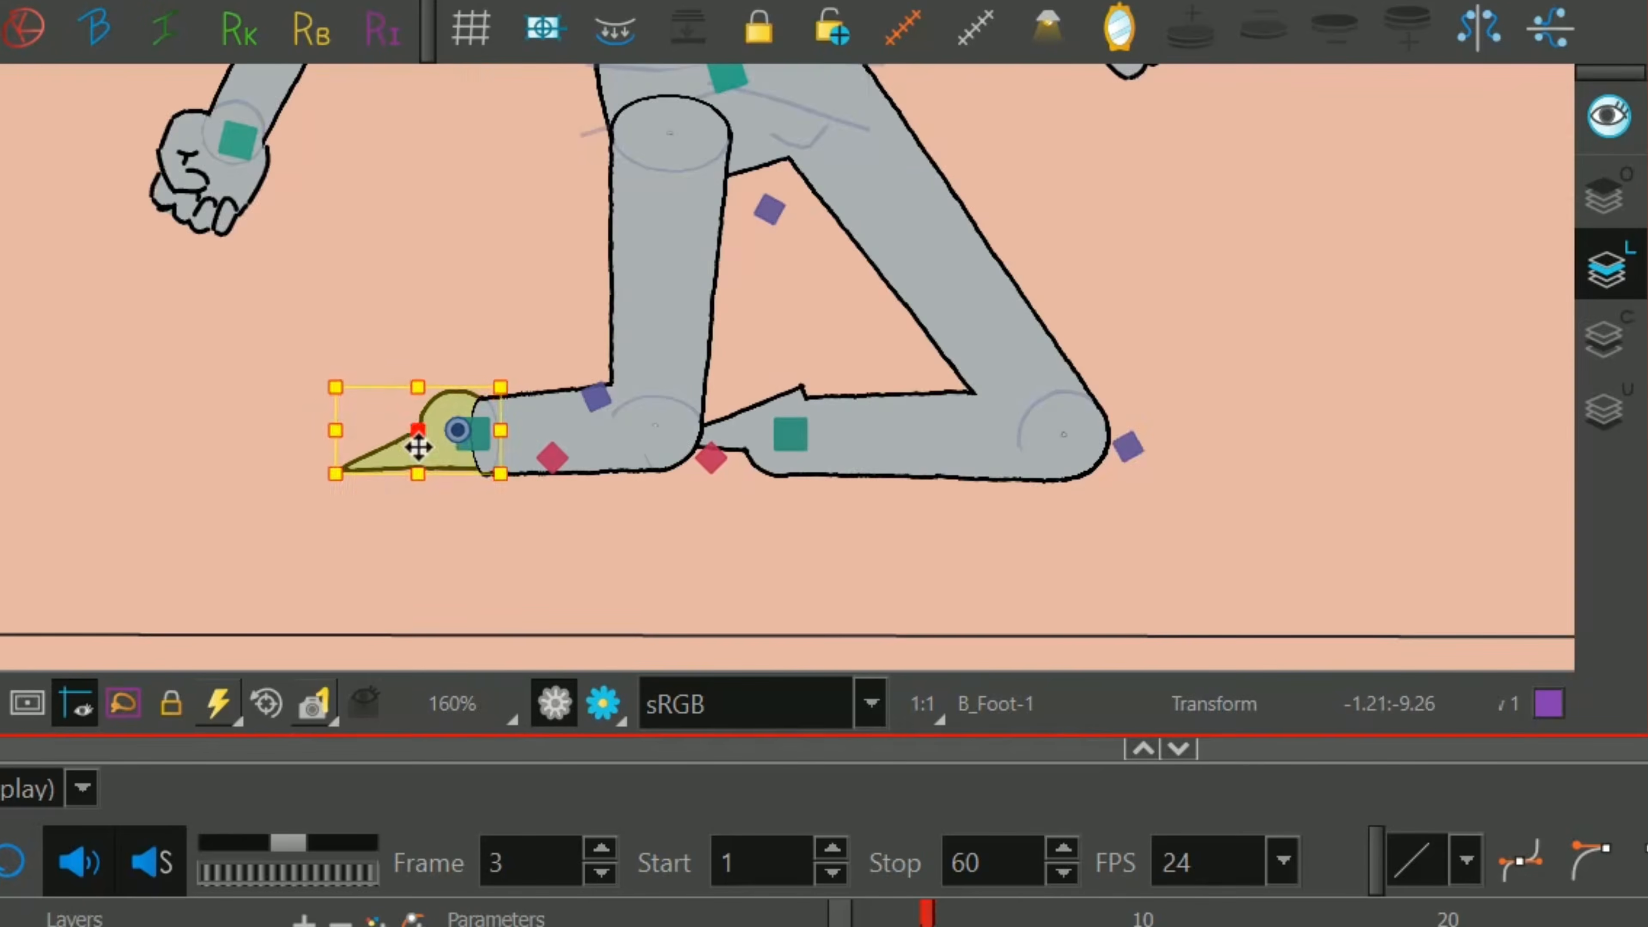
scroll(724, 364, "down", 2)
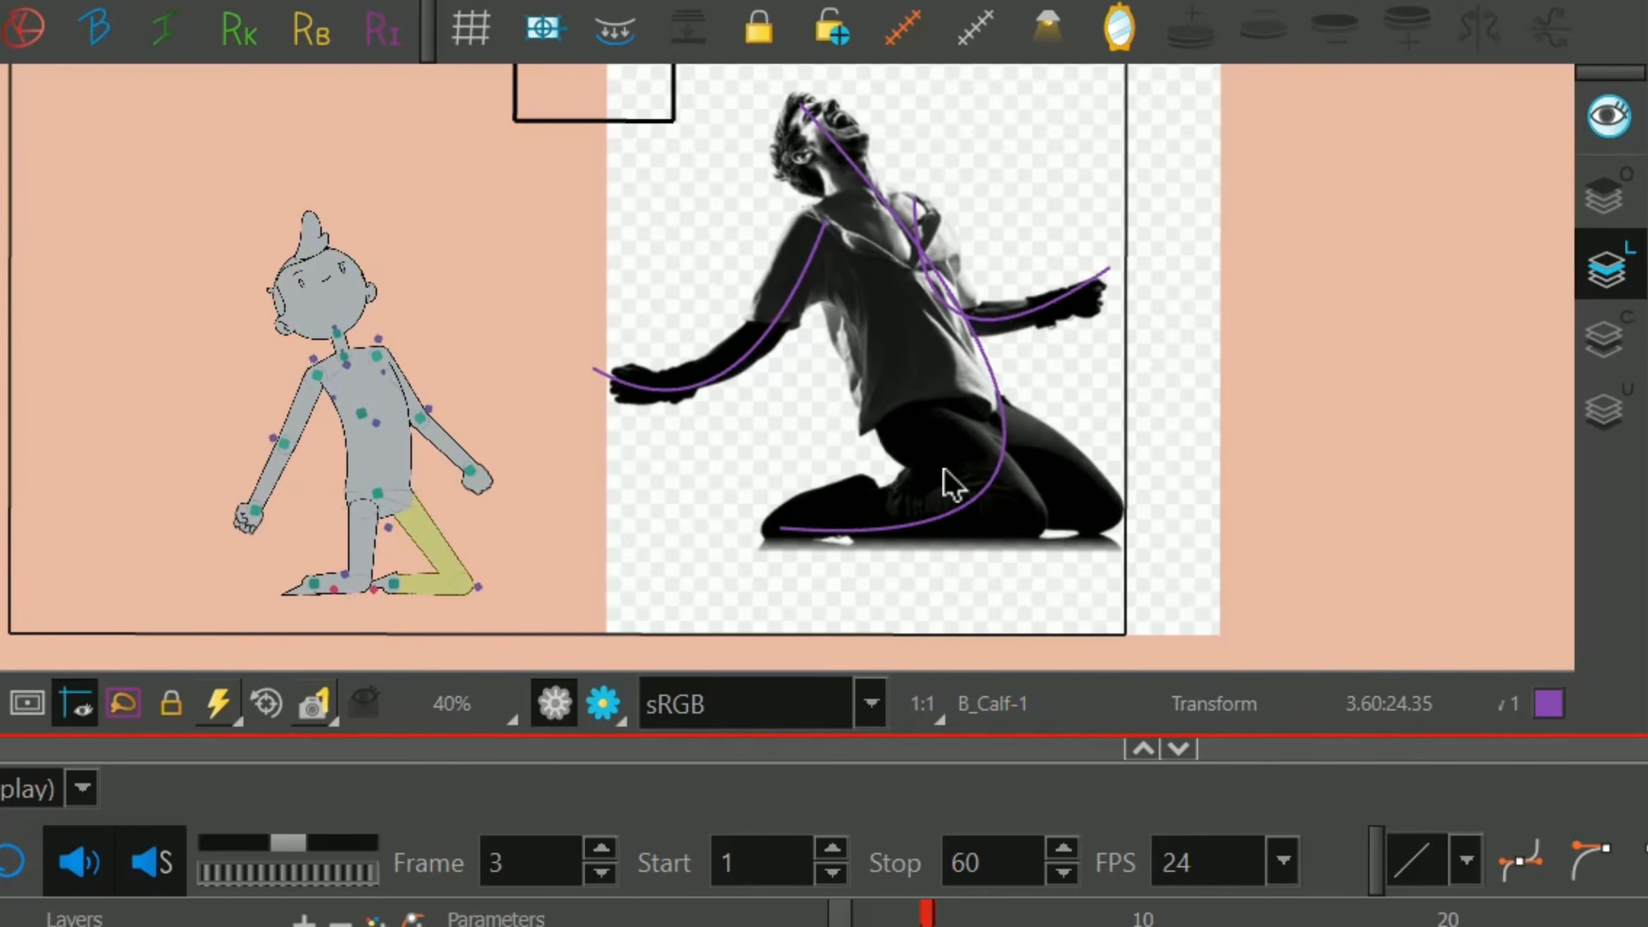
scroll(600, 368, "up", 1)
scroll(416, 545, "up", 1)
left_click(407, 544)
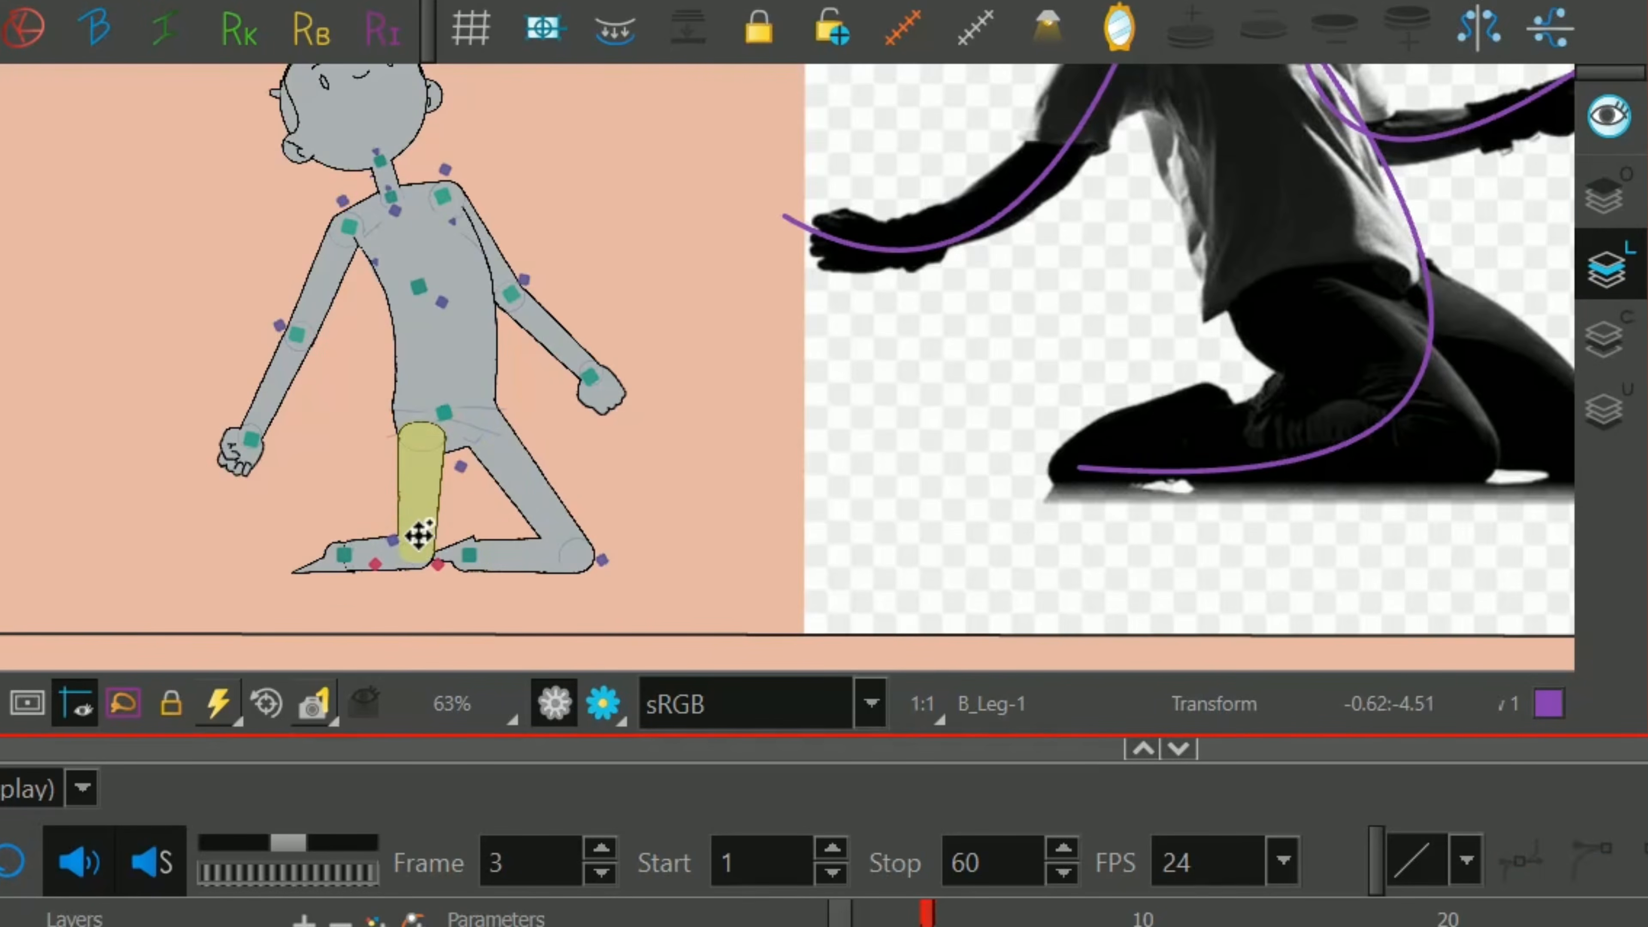
left_click_drag(418, 533, 479, 517)
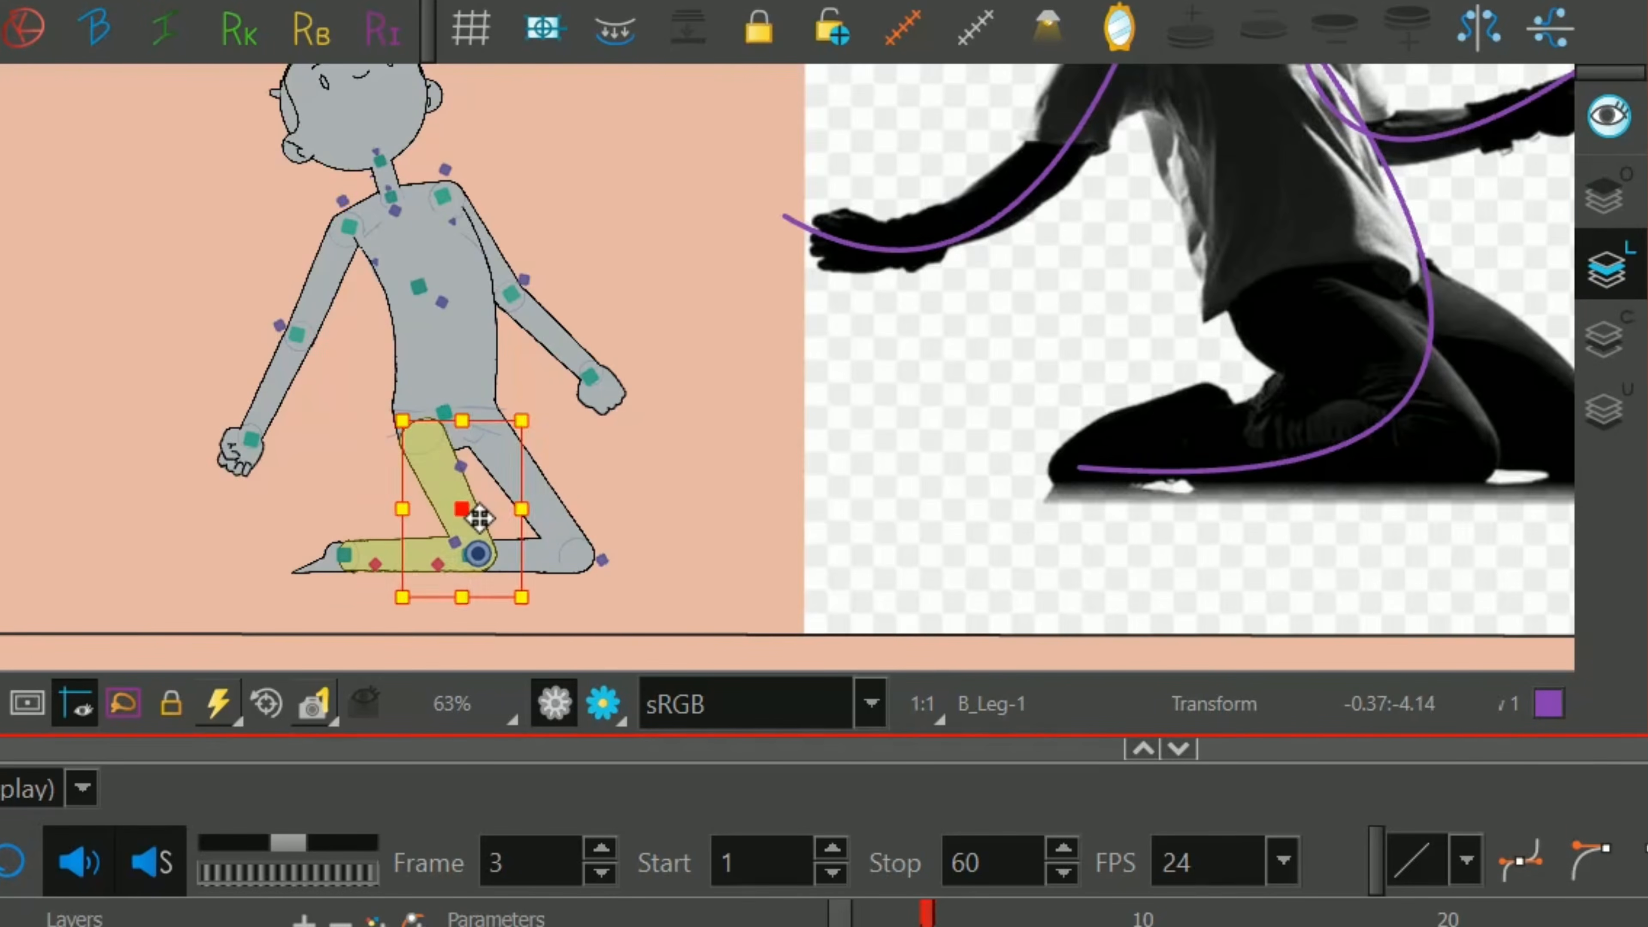
Swap the right-hand fist's drawing for an open hand with spread fingers.
scroll(699, 445, "down", 2)
key("space")
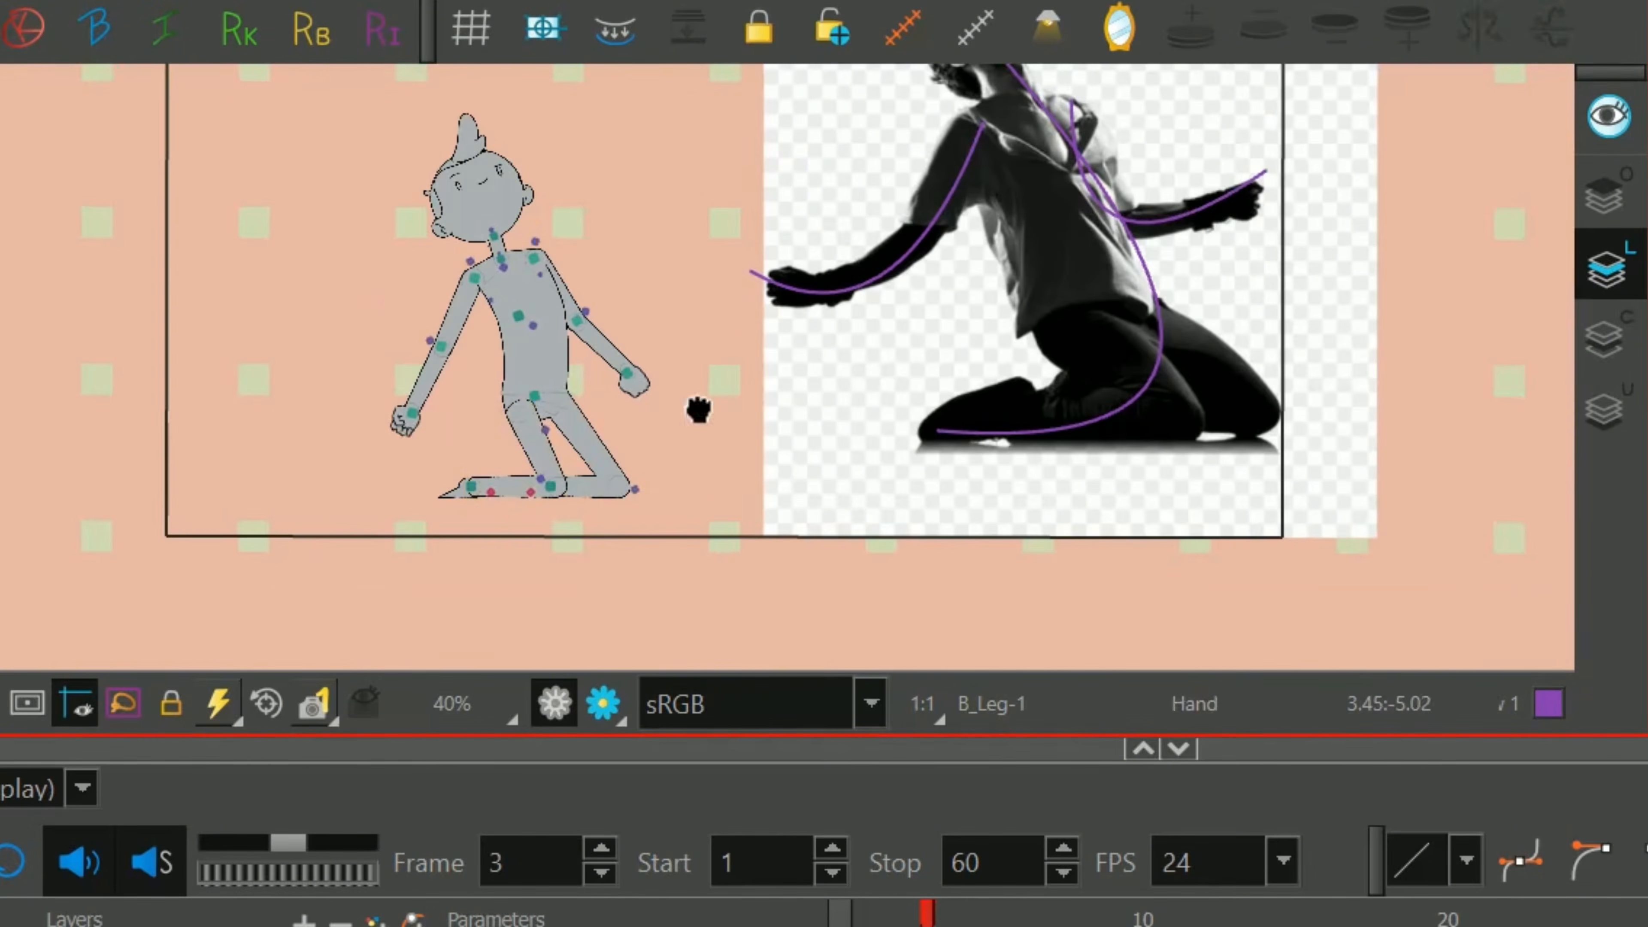
left_click_drag(699, 409, 693, 455)
scroll(693, 448, "up", 2)
left_click(594, 460)
key("bracketleft")
key("bracketleft")
key("bracketleft")
key("bracketleft")
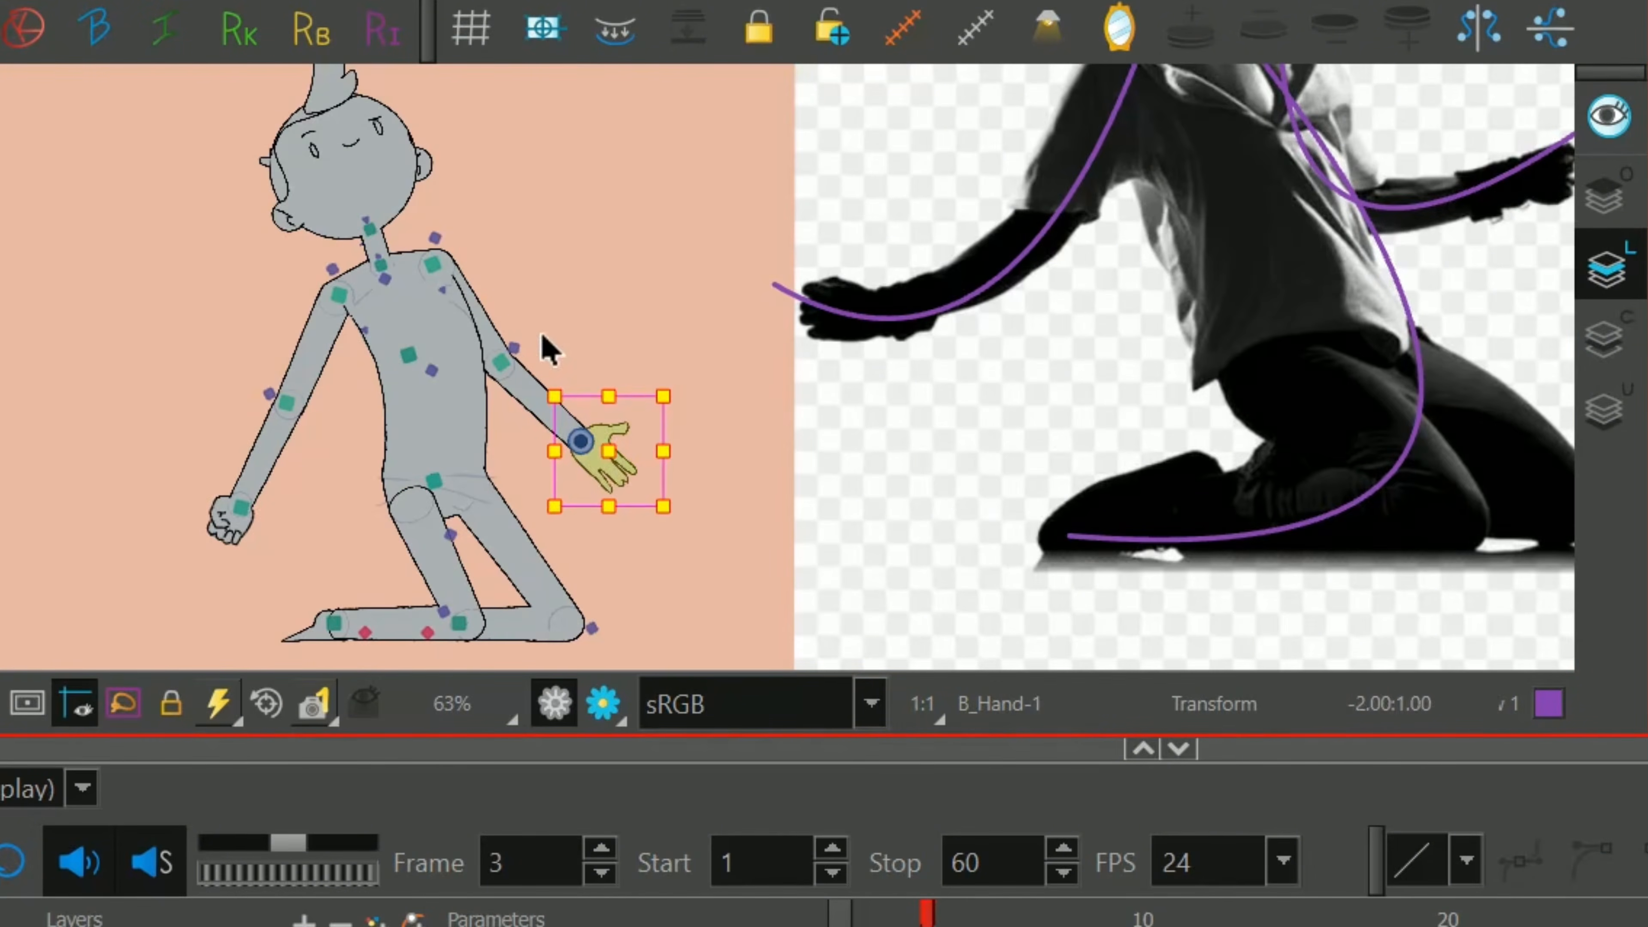
Open the left-hand fist into spread fingers and swing both forearms outward to match the reference's outstretched arms.
left_click(223, 539)
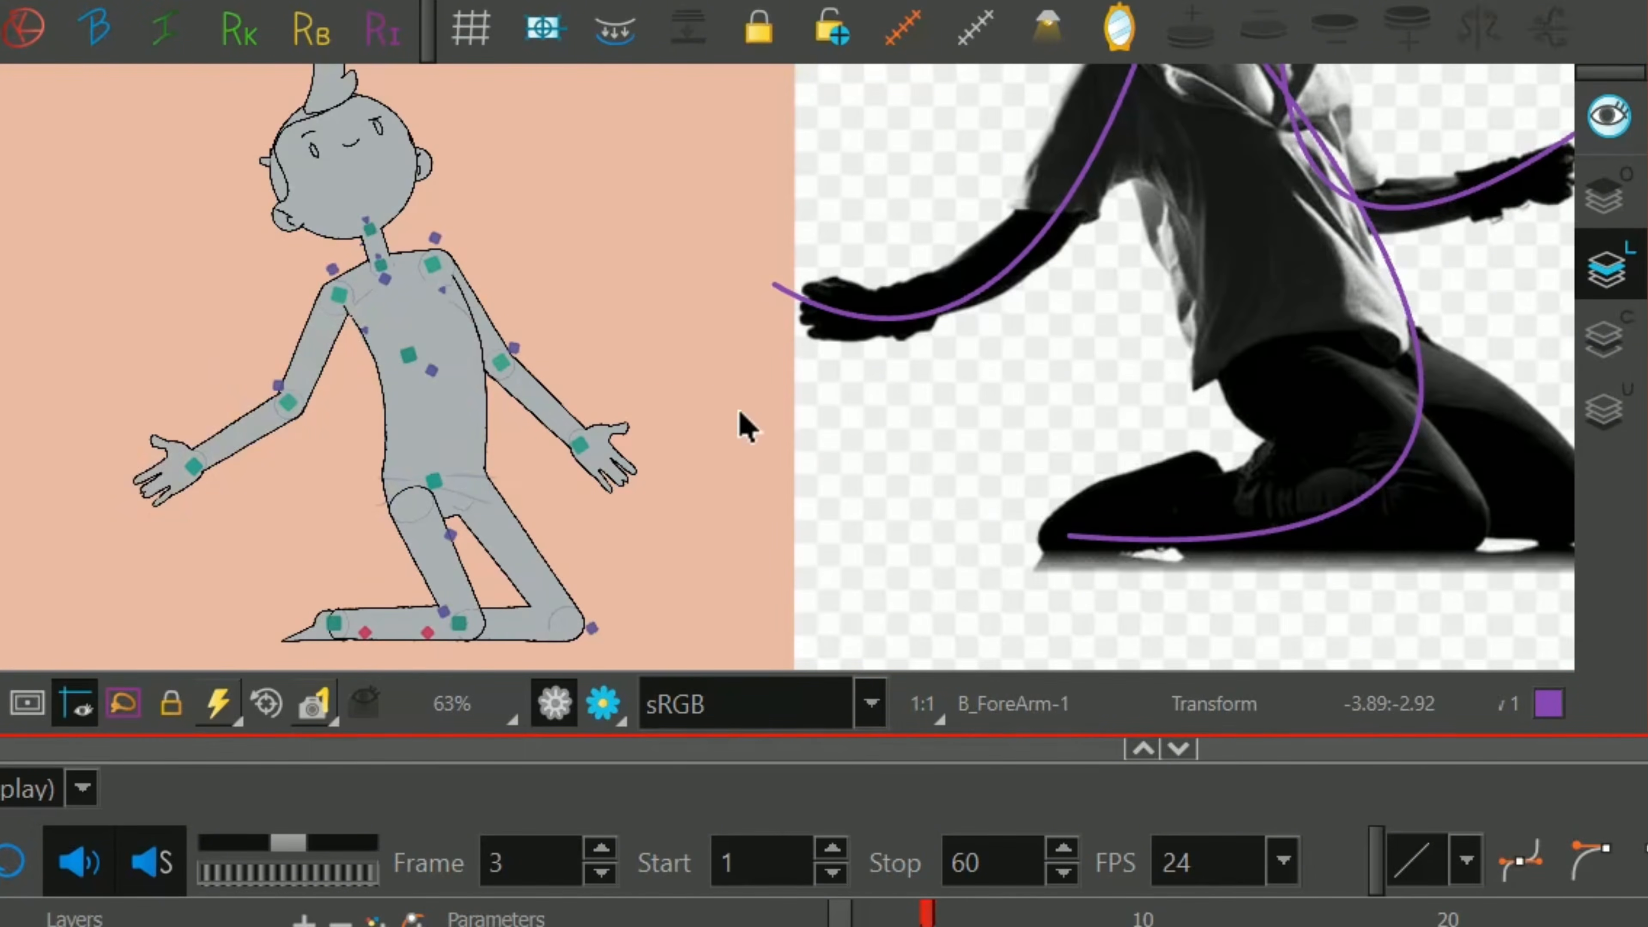
left_click(550, 412)
key("b")
left_click_drag(708, 490, 747, 398)
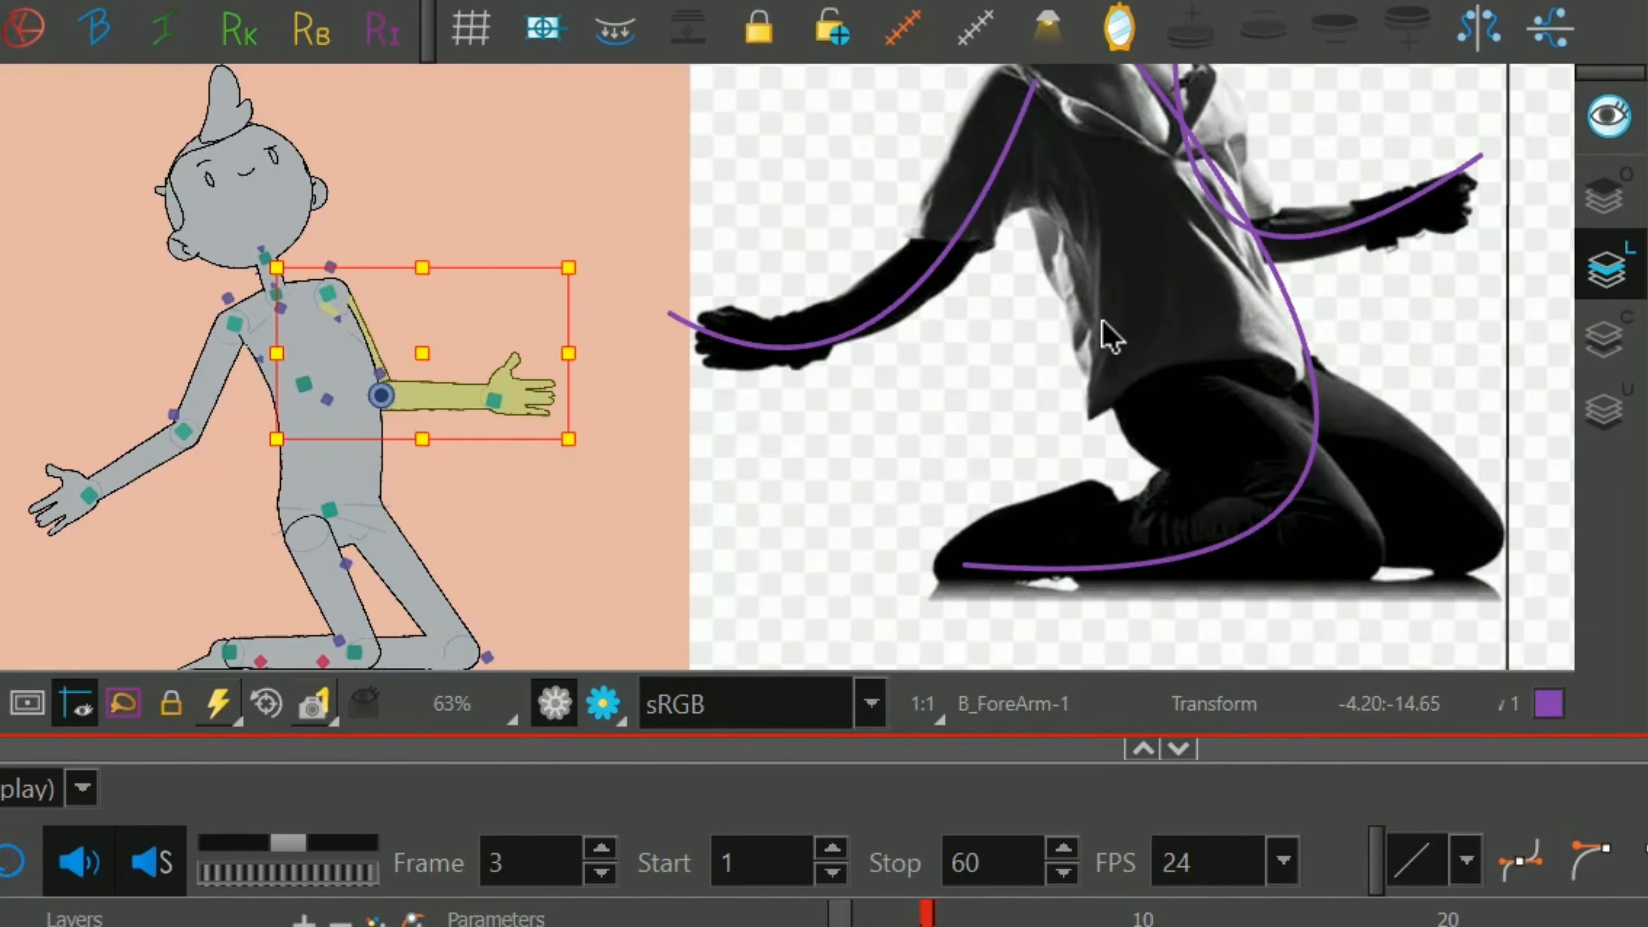
key("space")
left_click_drag(1170, 300, 880, 383)
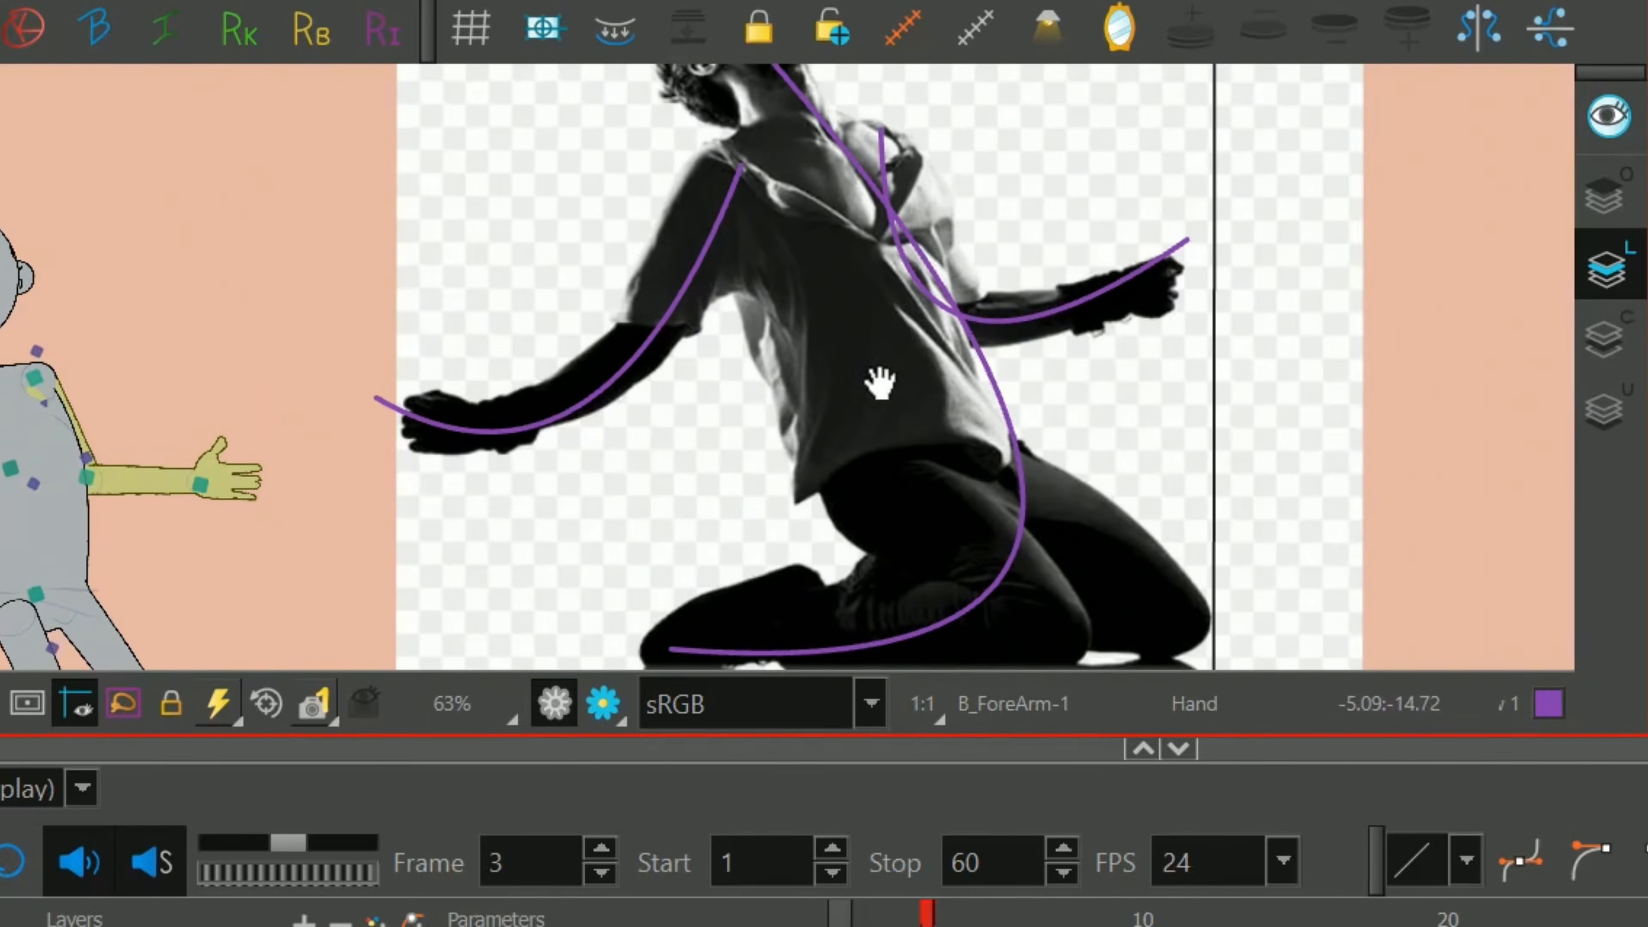
Reshape the smile by raising the curve handle at the right-hand end of the mouth deformer.
key("space")
left_click_drag(243, 536, 441, 379)
scroll(477, 469, "down", 2)
key("space")
left_click_drag(510, 469, 850, 520)
scroll(662, 276, "up", 4)
left_click_drag(662, 276, 909, 330)
scroll(908, 329, "up", 6)
left_click(847, 384)
key("space")
left_click_drag(812, 405, 796, 326)
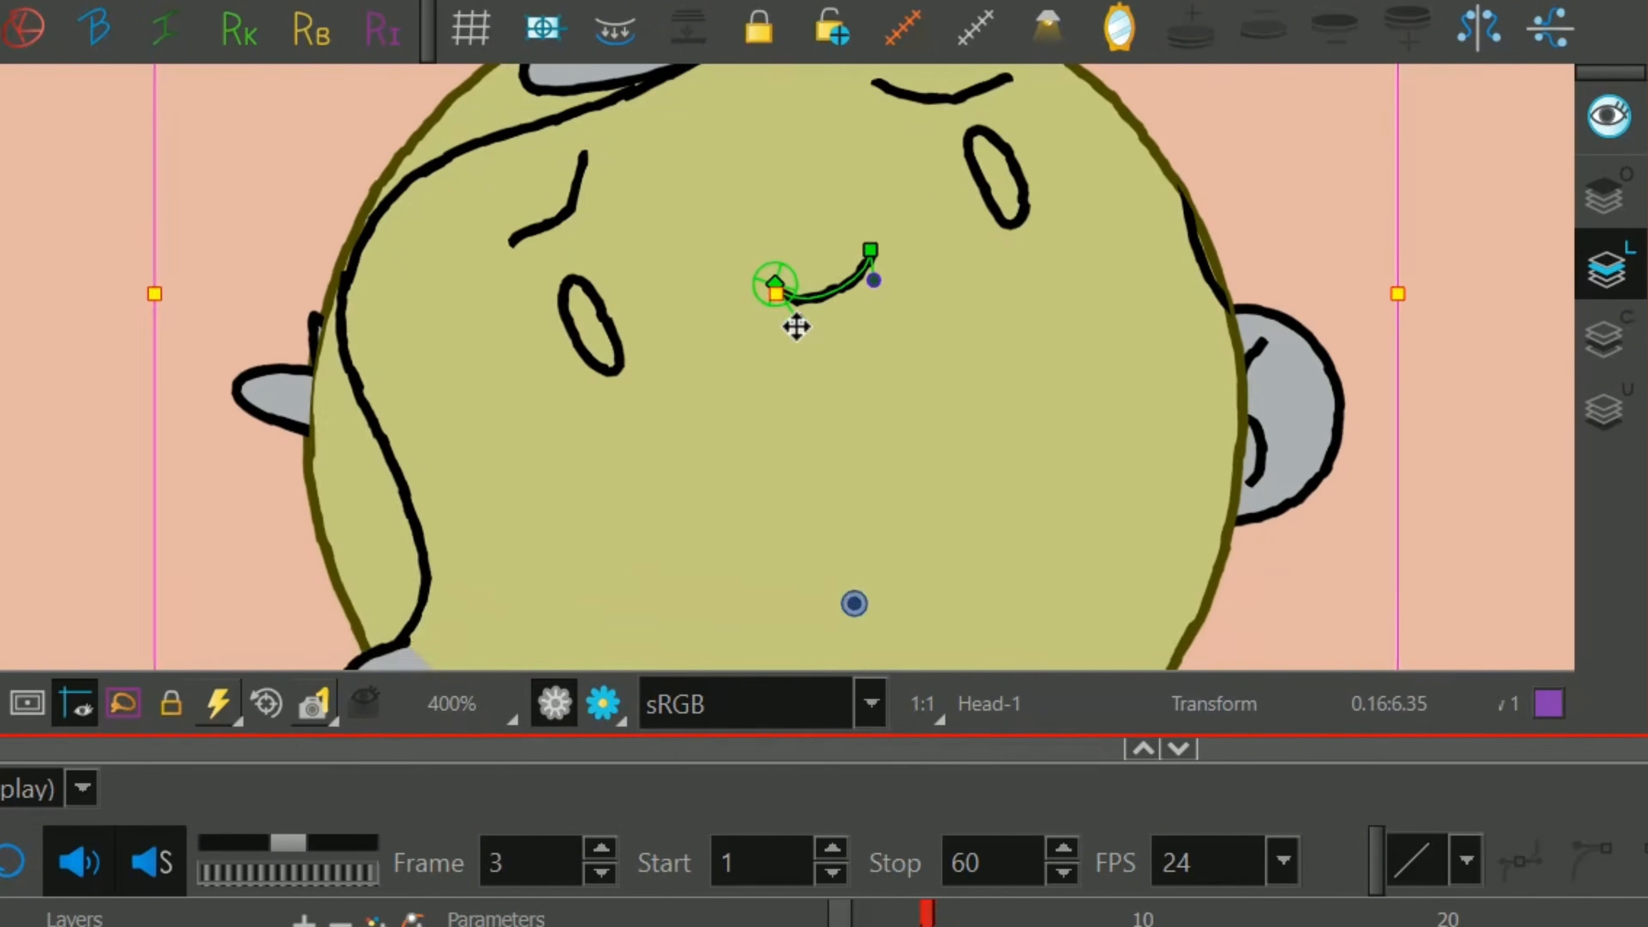
key("space")
mouse_move(967, 297)
left_mouse_down()
mouse_move(982, 373)
mouse_move(868, 302)
left_mouse_up()
left_click(1482, 289)
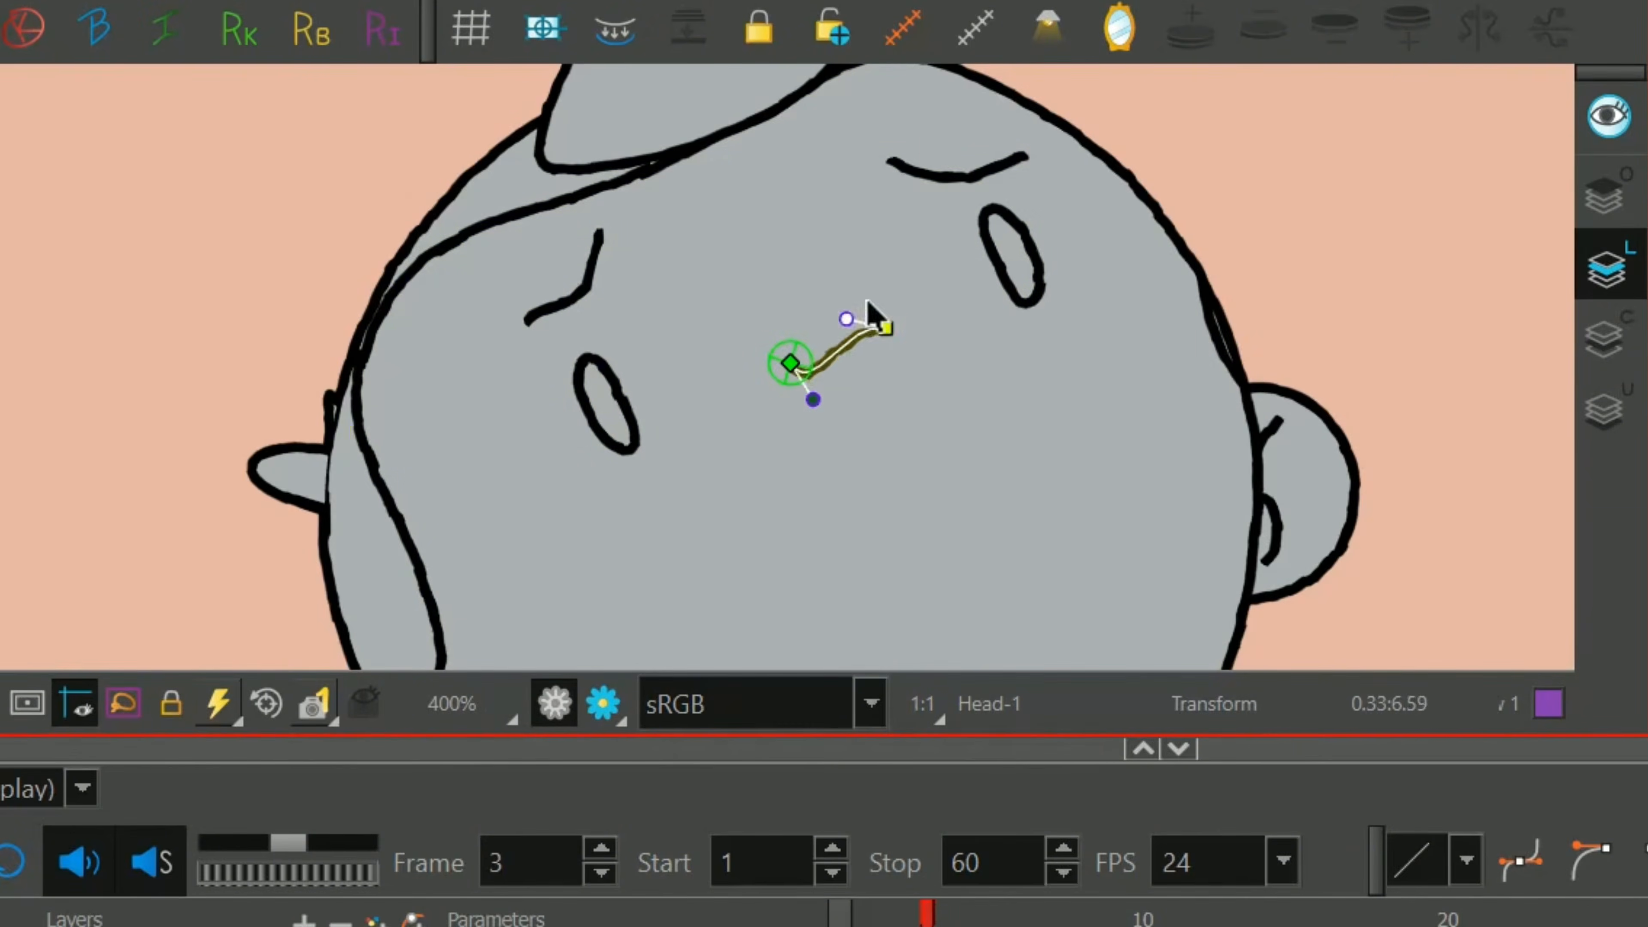
Lower the mouth's left-hand end and adjust its curve handles to arch the mouth into a frown.
left_click_drag(790, 363, 821, 541)
left_click_drag(843, 578, 836, 394)
left_click_drag(960, 399, 997, 456)
Compare the full kneeling pose with the photo reference in an enlarged drawing area.
scroll(1070, 350, "down", 6)
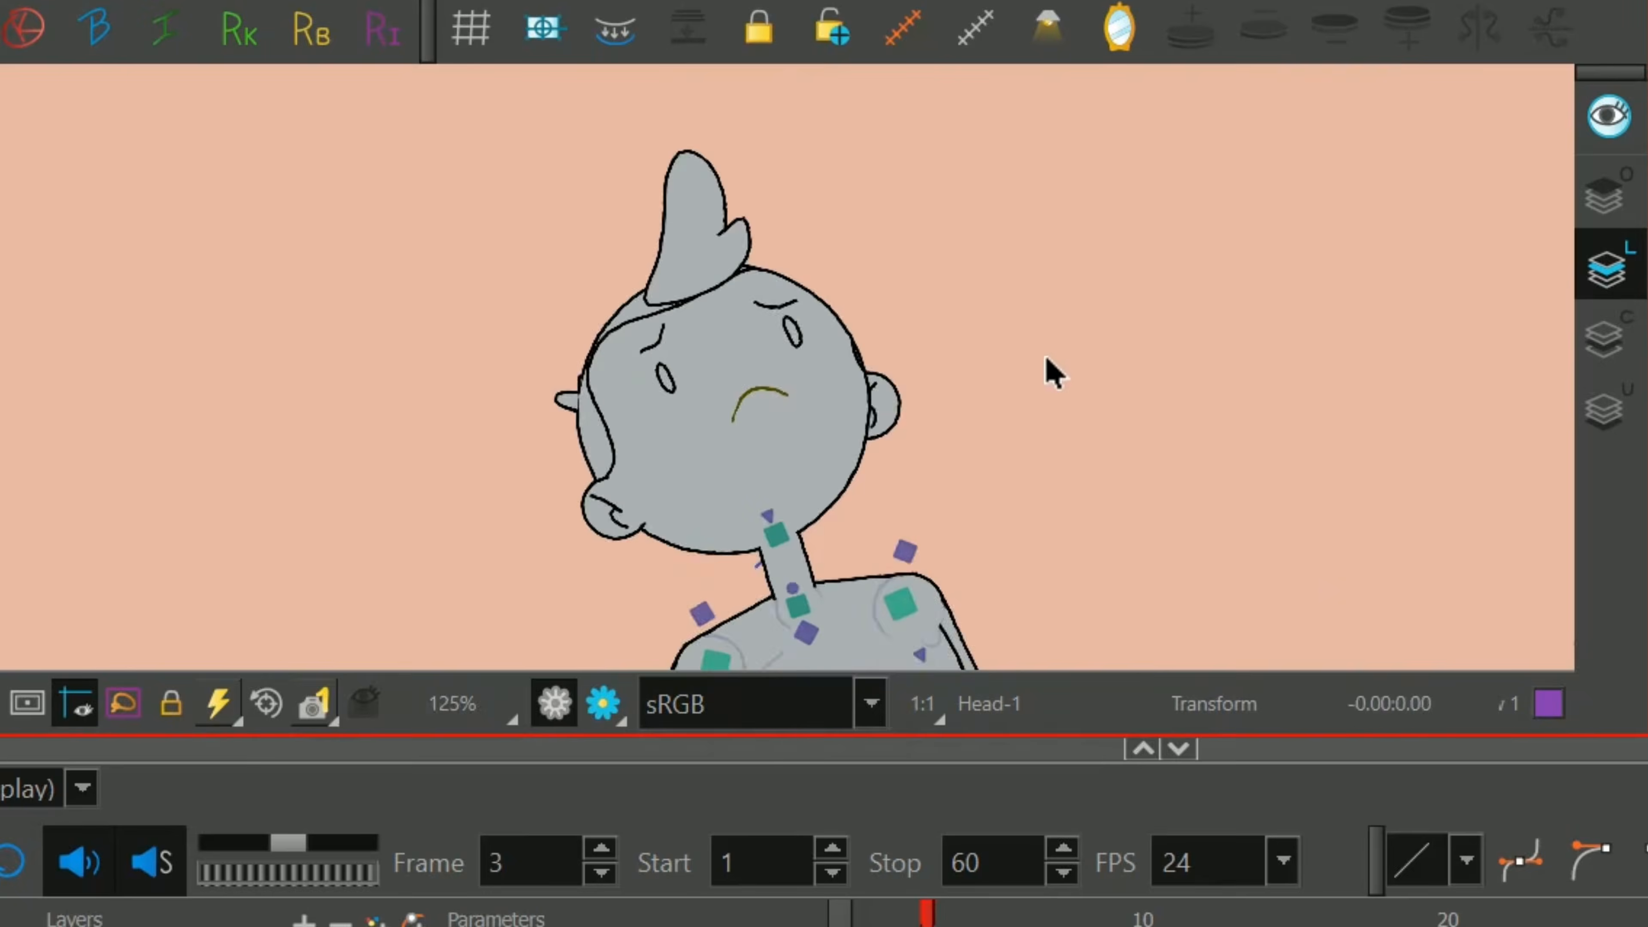
scroll(983, 374, "down", 2)
key("space")
left_click_drag(983, 374, 661, 324)
left_click_drag(974, 748, 974, 904)
left_click_drag(1646, 552, 1647, 553)
key("2")
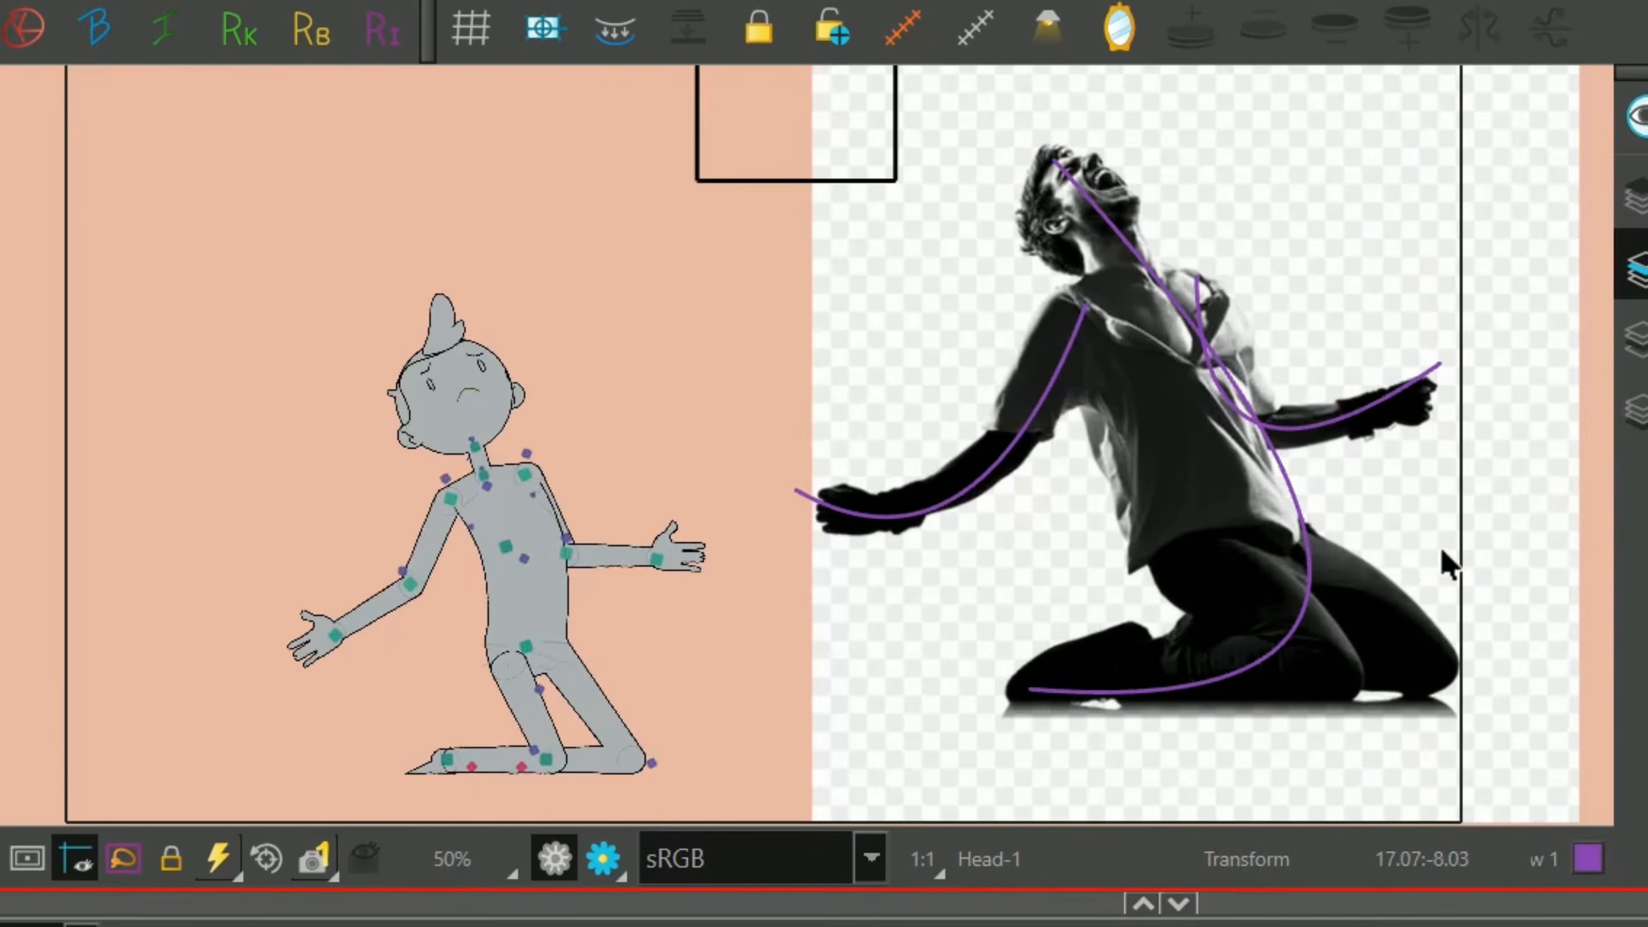
key("space")
left_click_drag(1457, 564, 1438, 553)
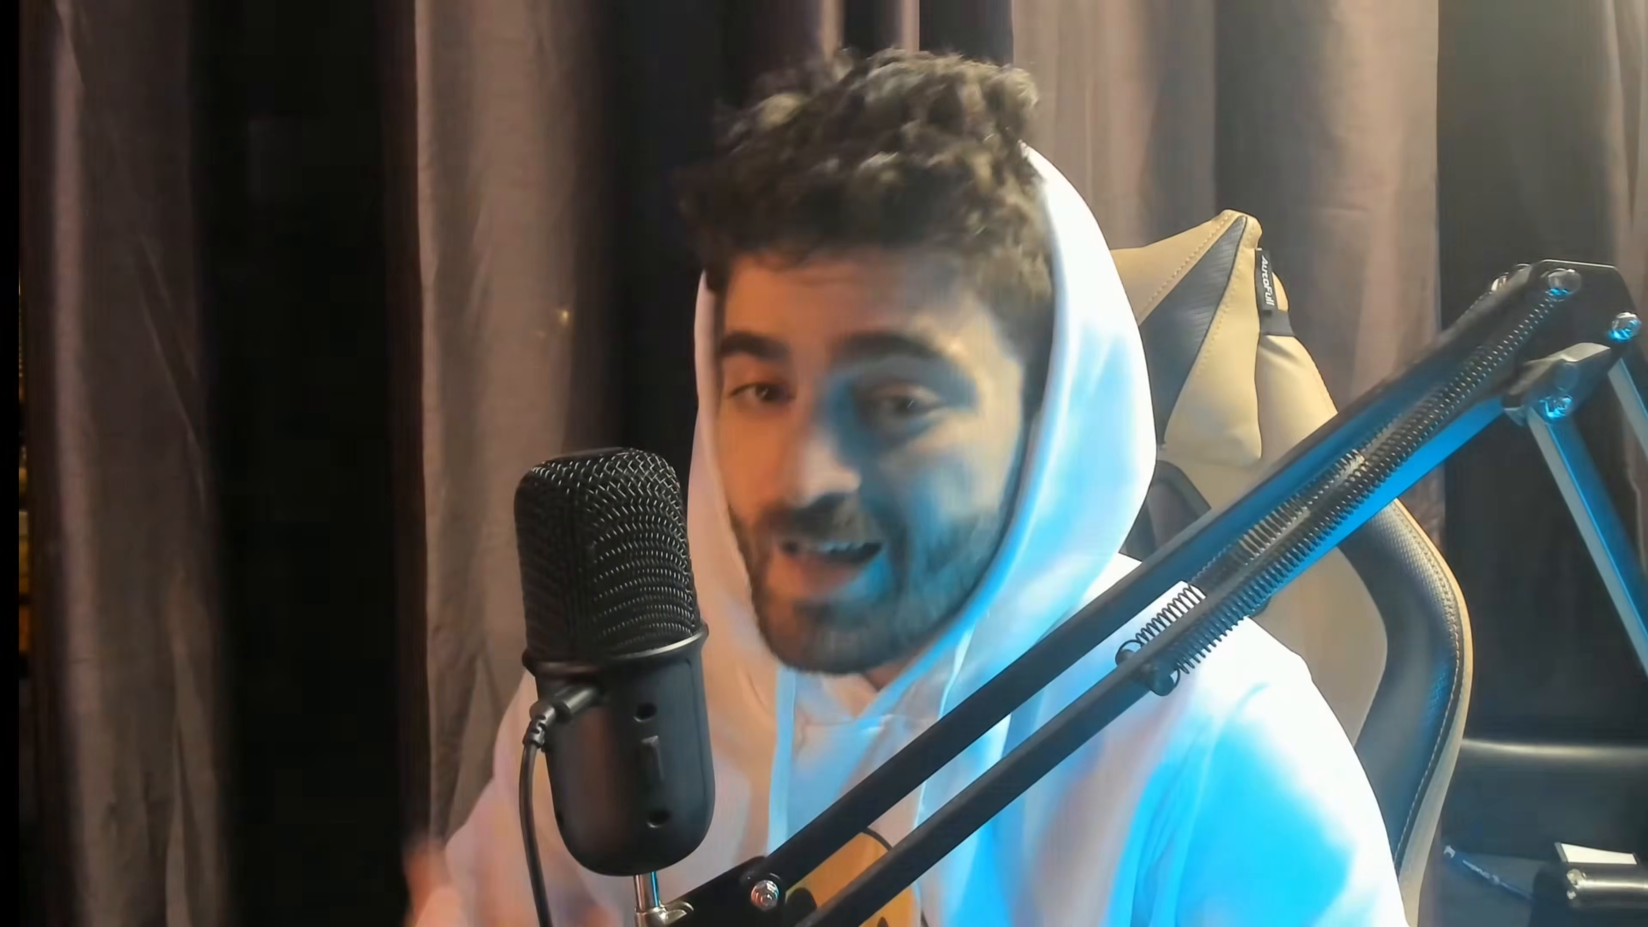